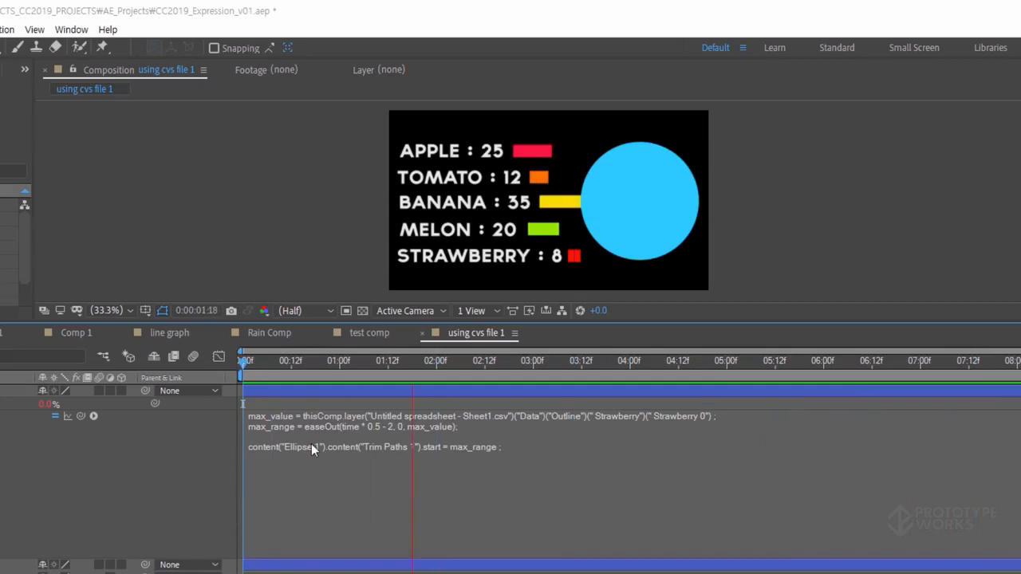
- Preview the "using cvs file 1" composition from its beginning
text(1)
drag(467, 363, 229, 365)
key(space)
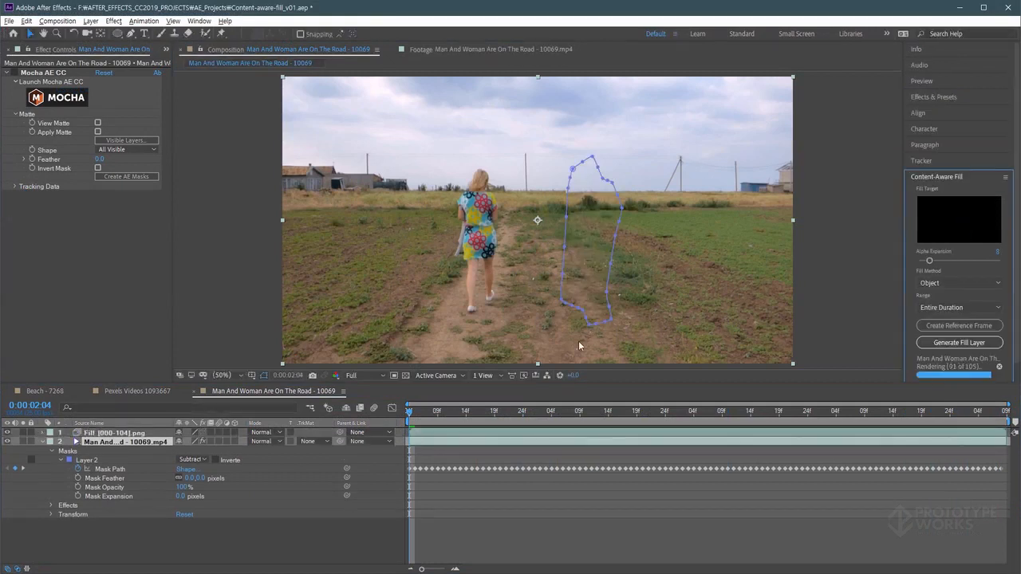
- Set the Layer 2 mask mode to None on the road footage and preview the filled result
click(191, 459)
click(195, 469)
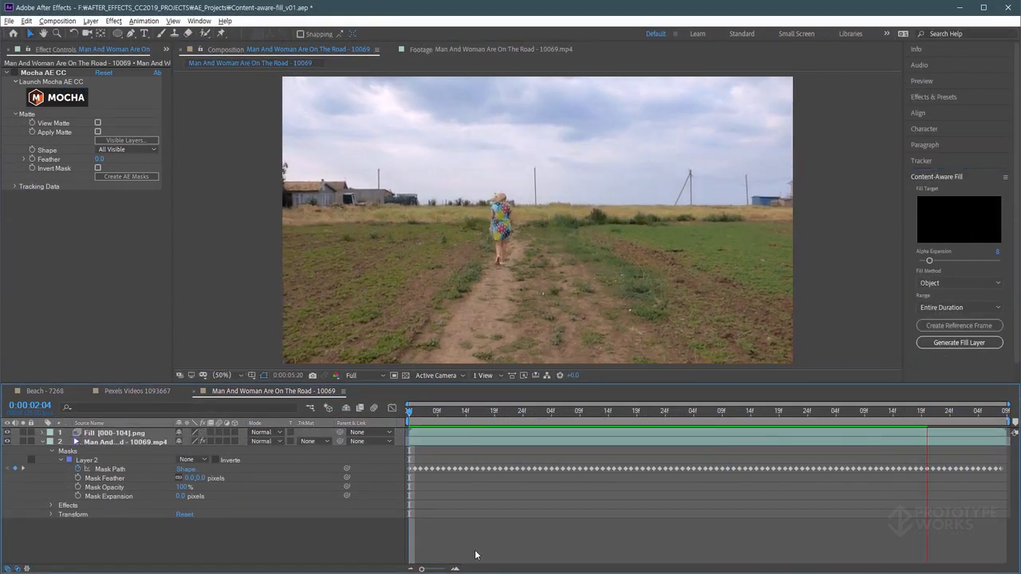
scroll(545, 216, up, 2)
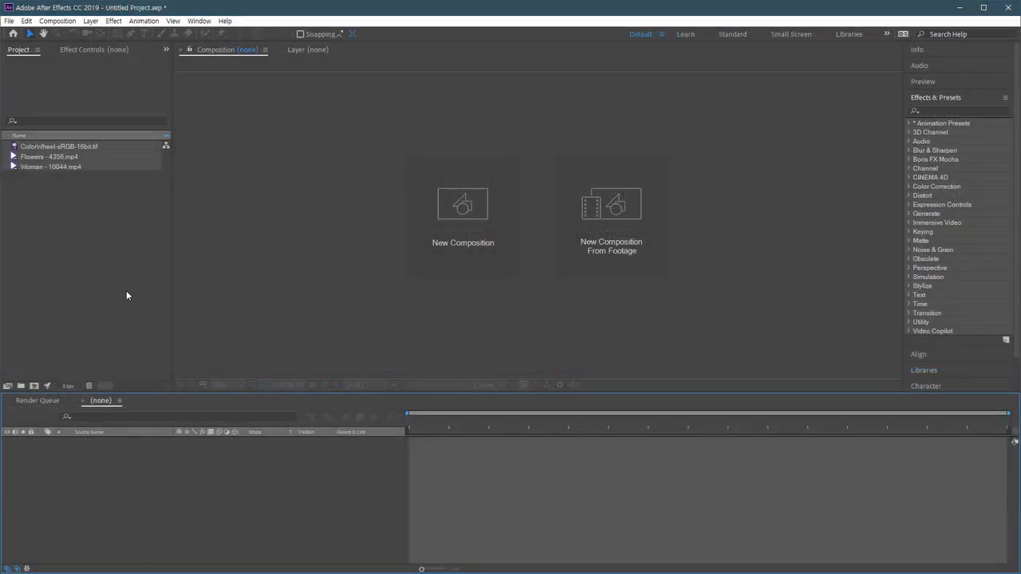
- View ColorWheel-sRGB-16bit.tif in an enlarged footage viewer and close the viewer
click(122, 288)
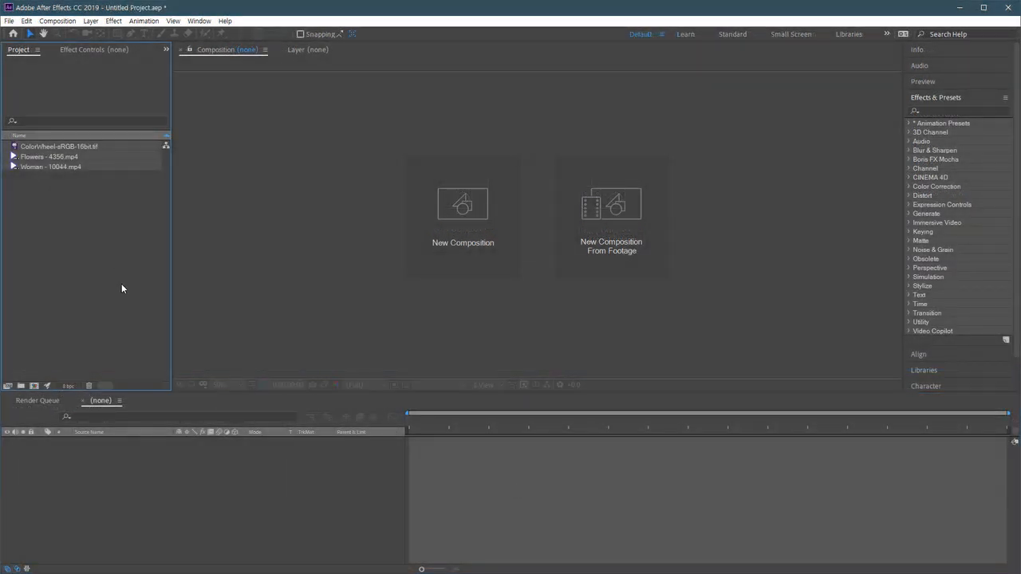
double_click(16, 147)
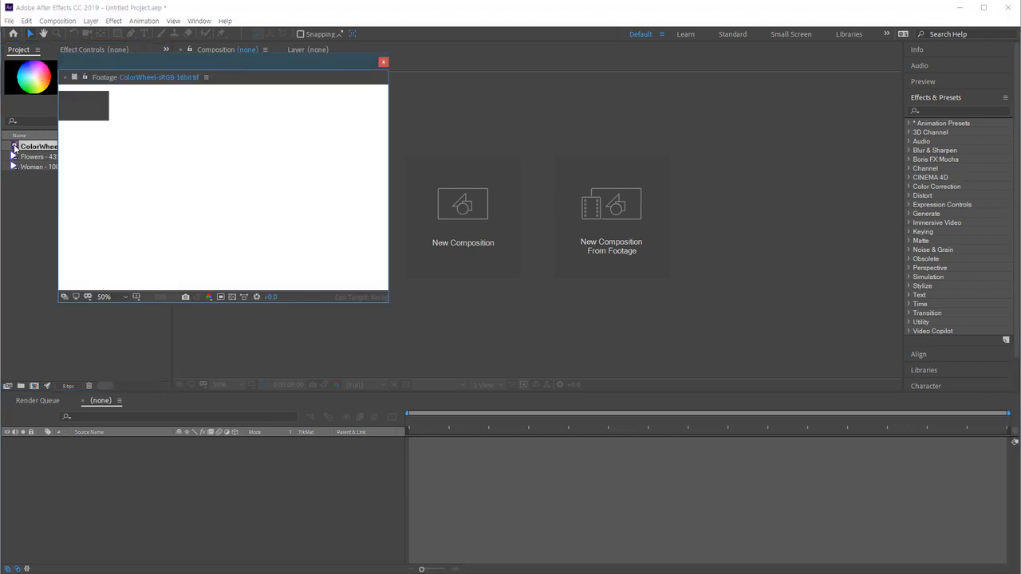
drag(259, 59, 343, 47)
drag(472, 290, 767, 488)
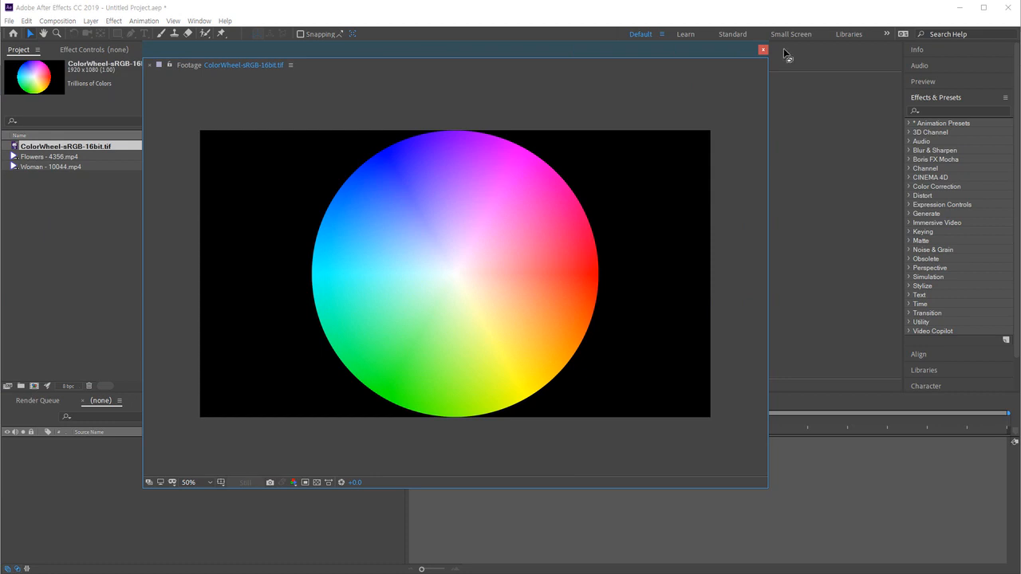
click(762, 50)
- Create a composition from ColorWheel-sRGB-16bit.tif and apply the Lumetri Color effect to its layer
drag(69, 149, 34, 384)
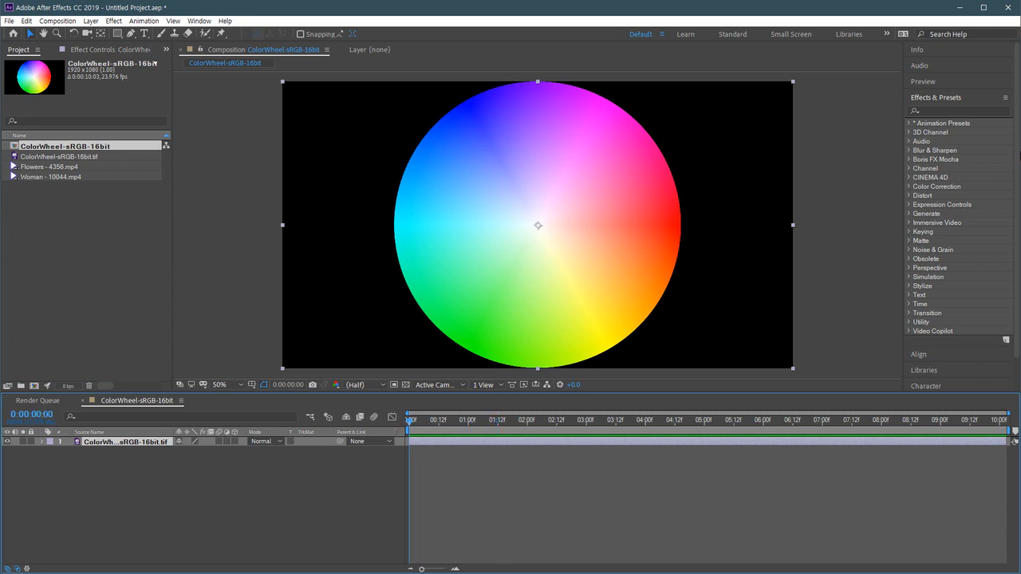
click(960, 109)
text(lume)
drag(961, 133, 550, 268)
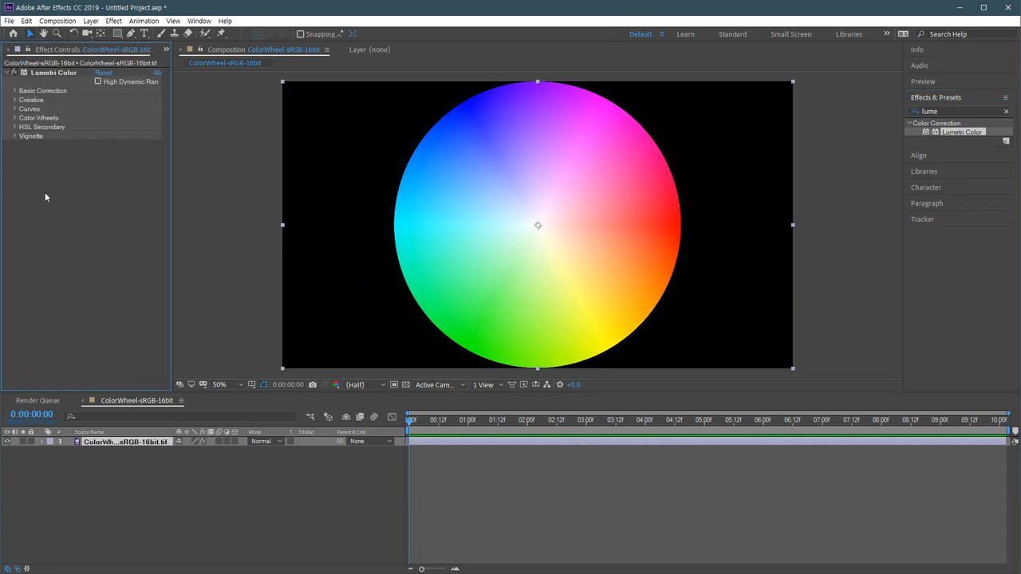
- Expand the Lumetri Color Curves settings and widen the effect controls area to enlarge the hue saturation graphs
click(14, 109)
drag(166, 159, 166, 154)
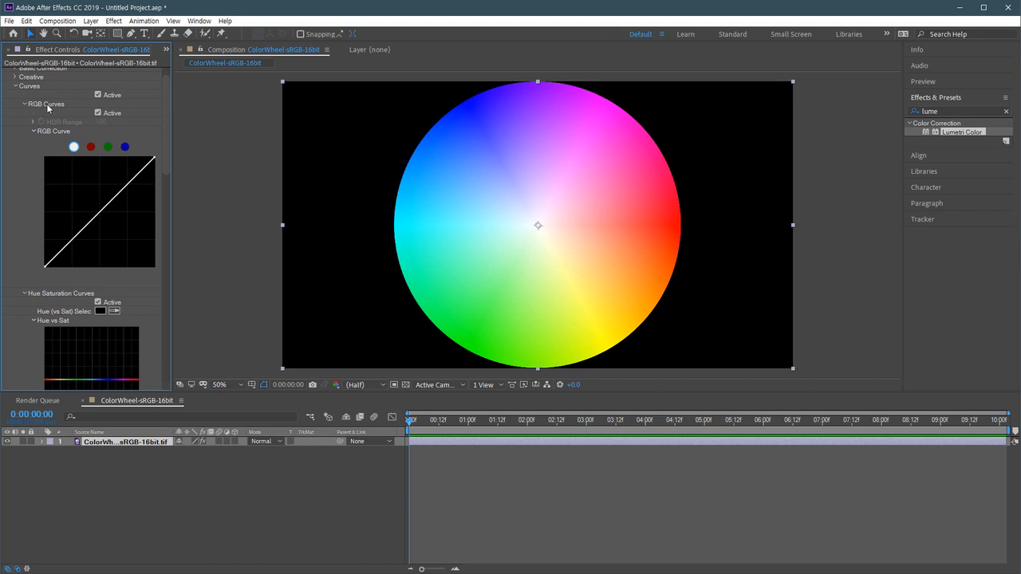
scroll(165, 217, down, 5)
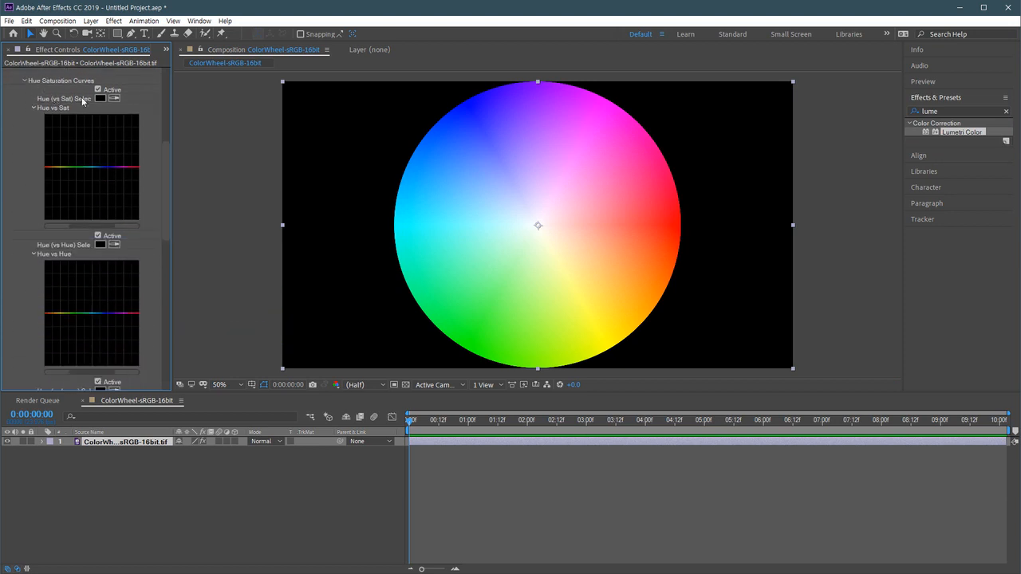
drag(173, 200, 243, 165)
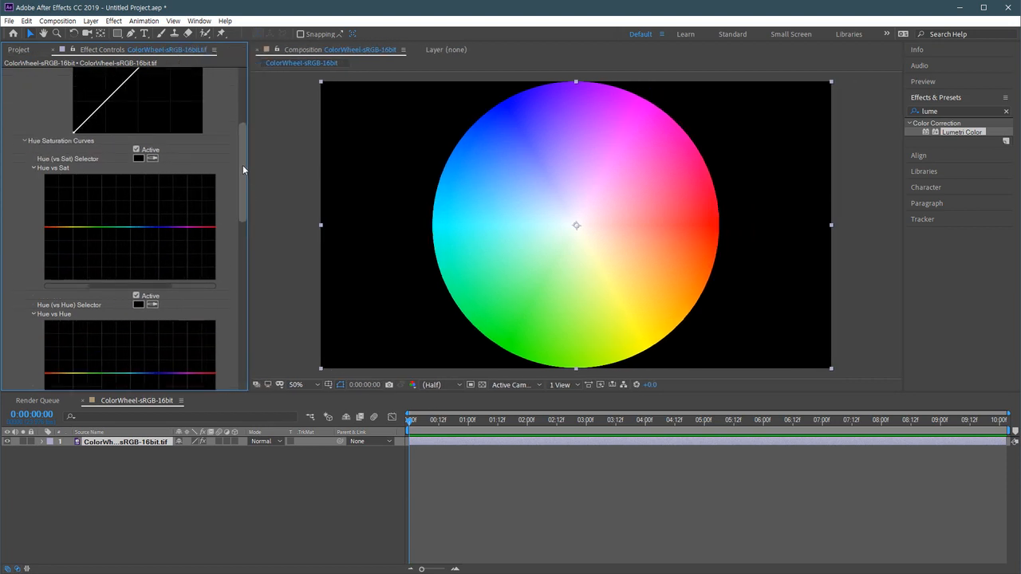
- Collapse all five hue saturation curve graphs and reopen only the Hue vs Sat graph
click(33, 168)
click(34, 196)
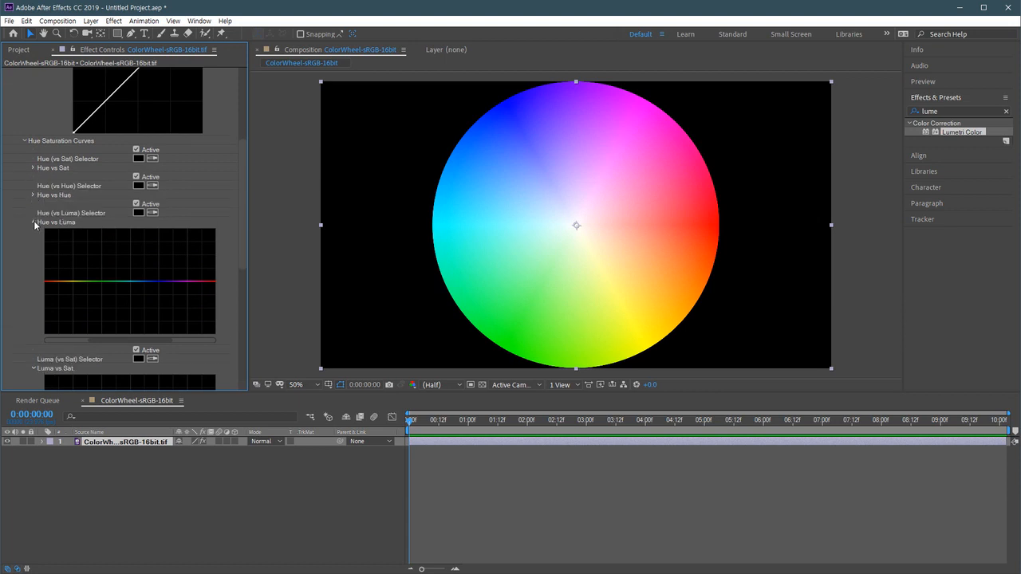
click(33, 223)
click(34, 250)
click(33, 276)
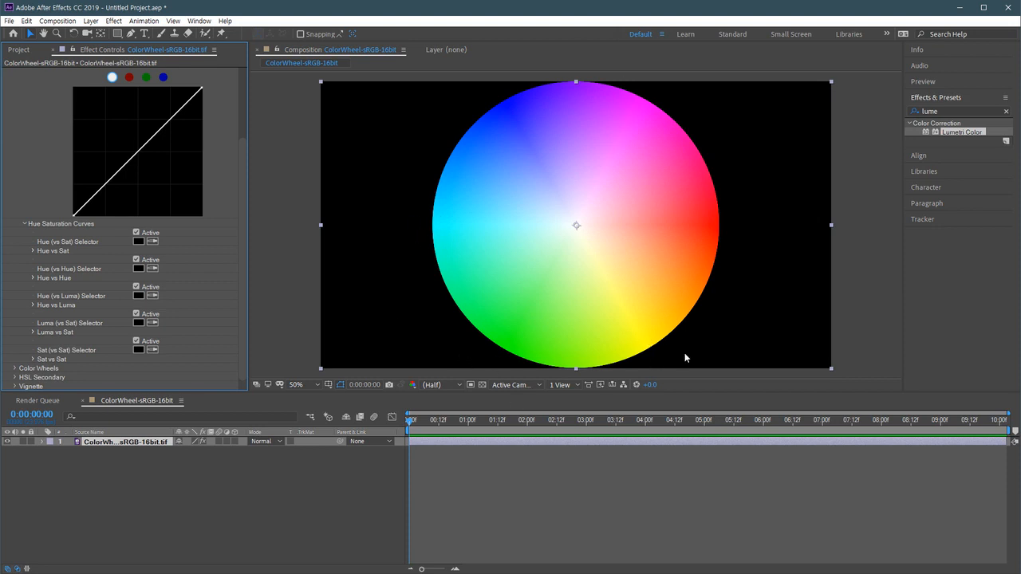
click(33, 250)
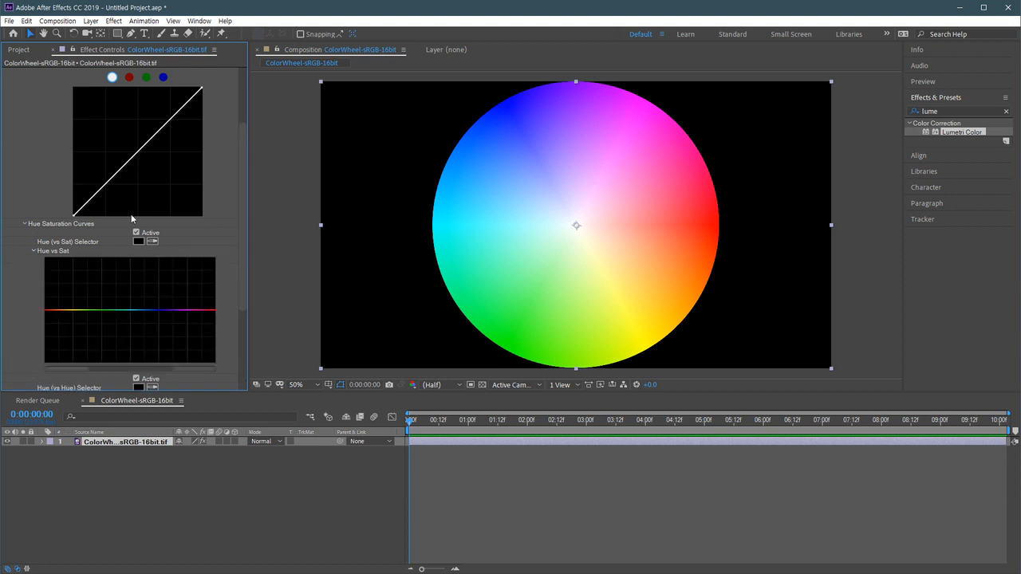
drag(239, 172, 241, 201)
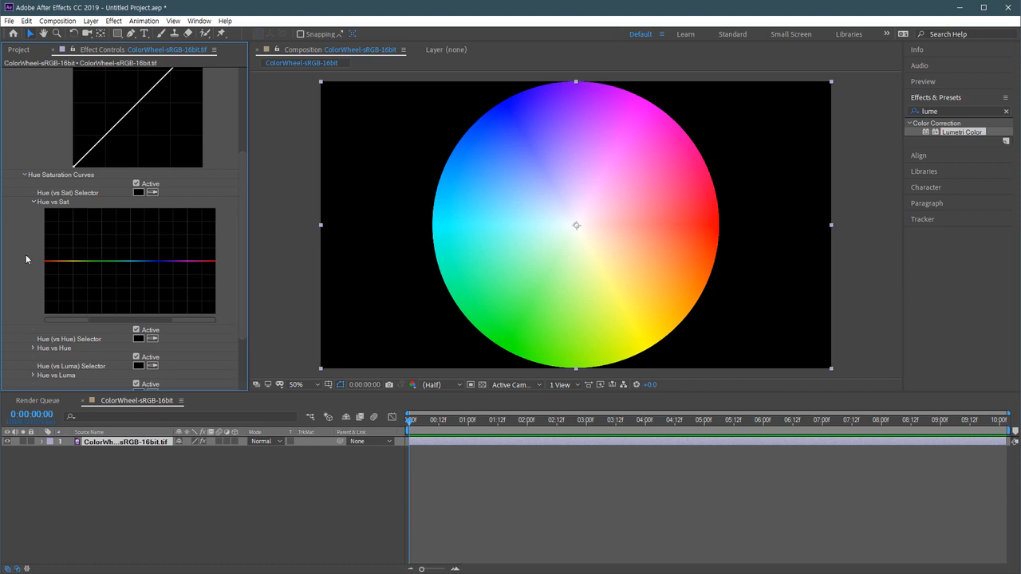
- Add a cyan point with a neighbouring point on each side to the Hue vs Sat curve and pull the cyan point down to desaturate it
click(130, 262)
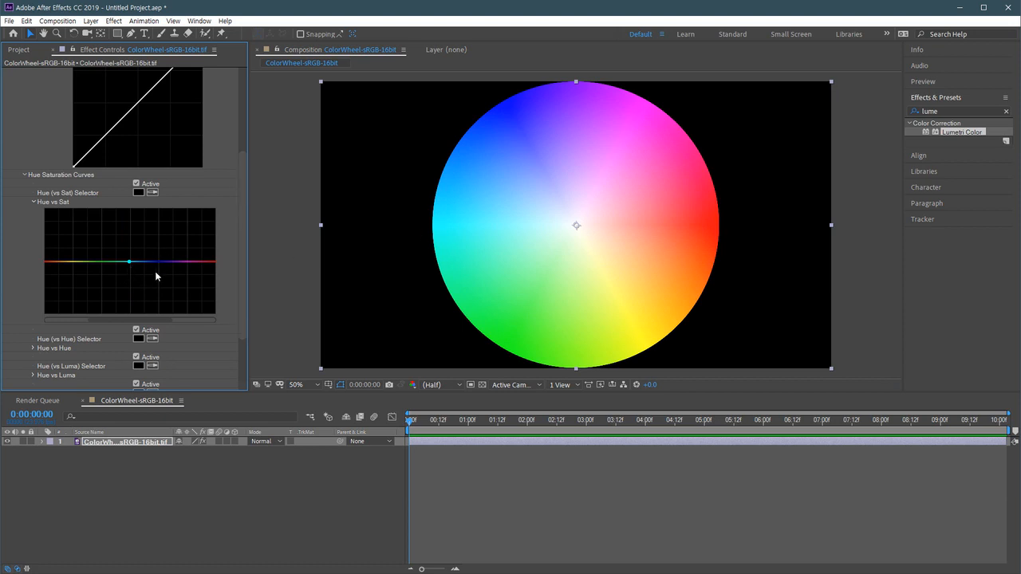
mouse_move(130, 262)
mouse_down()
mouse_move(133, 317)
mouse_move(131, 197)
mouse_move(130, 262)
mouse_up()
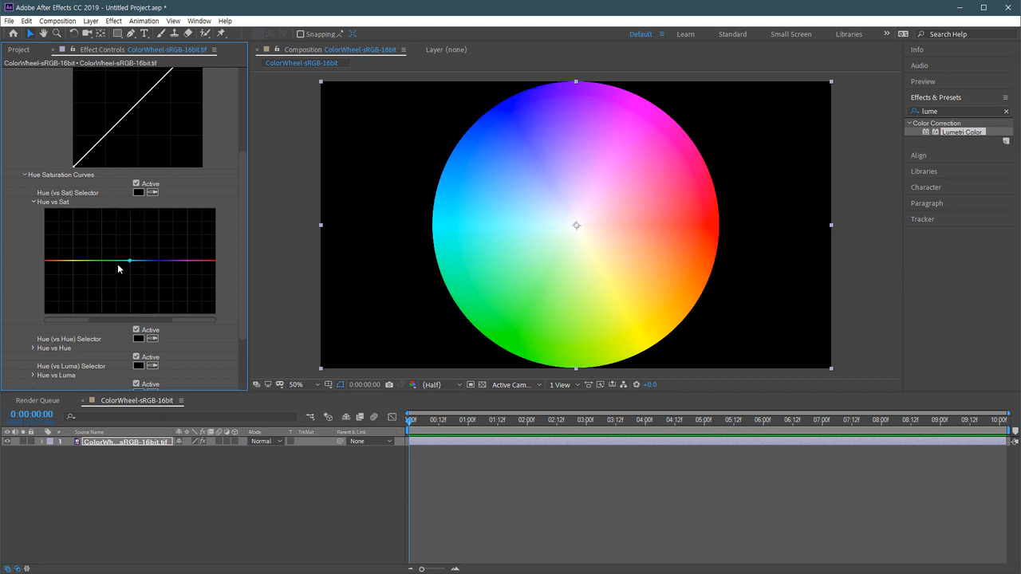
click(117, 262)
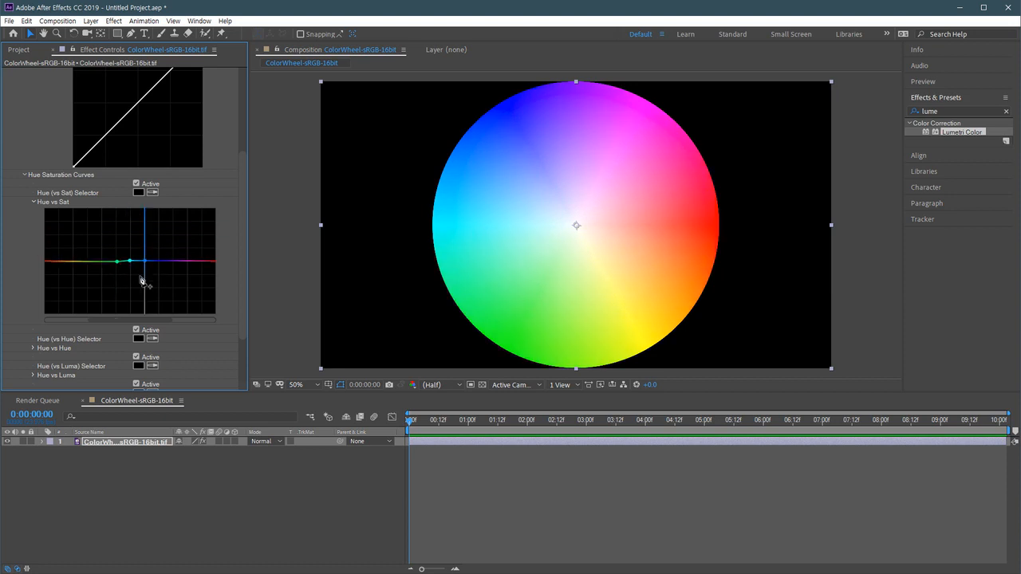
drag(130, 262, 132, 311)
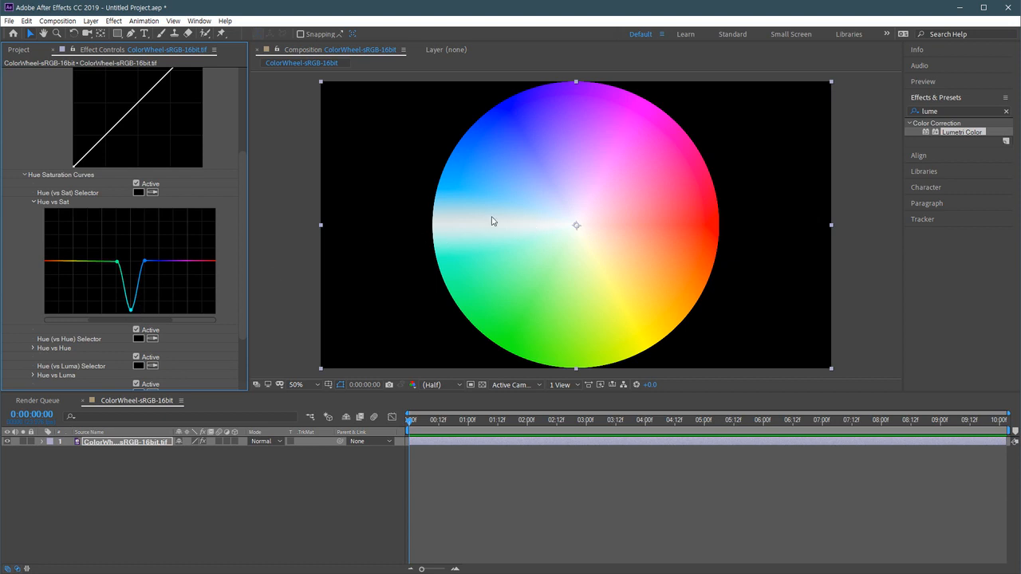
- Widen the desaturated cyan range by moving the outer Hue vs Sat points outward to green and blue, inspecting the wheel at 100%
key(slash)
drag(383, 271, 491, 277)
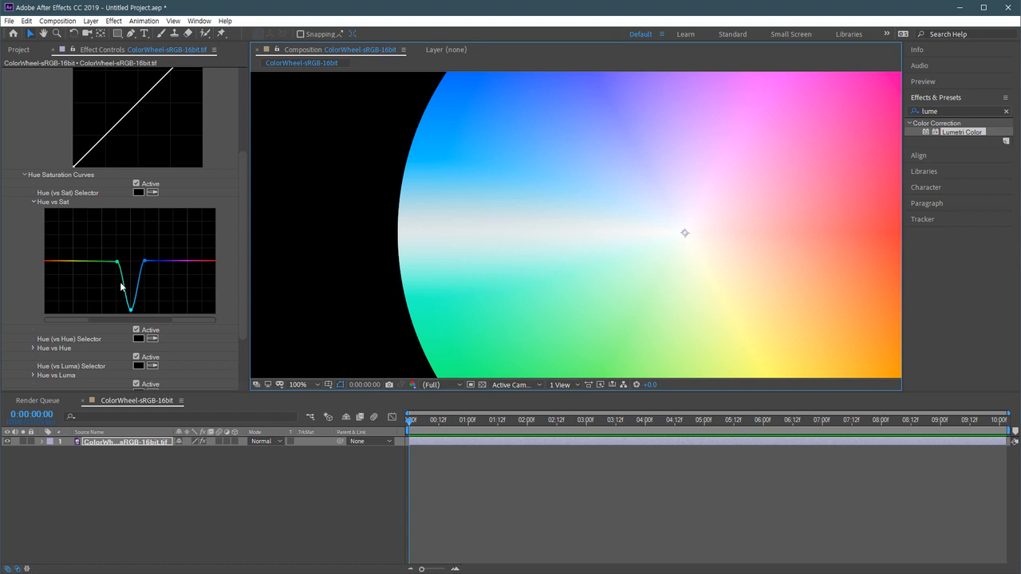
mouse_move(146, 264)
mouse_down()
mouse_move(159, 265)
mouse_move(102, 259)
mouse_move(106, 269)
mouse_up()
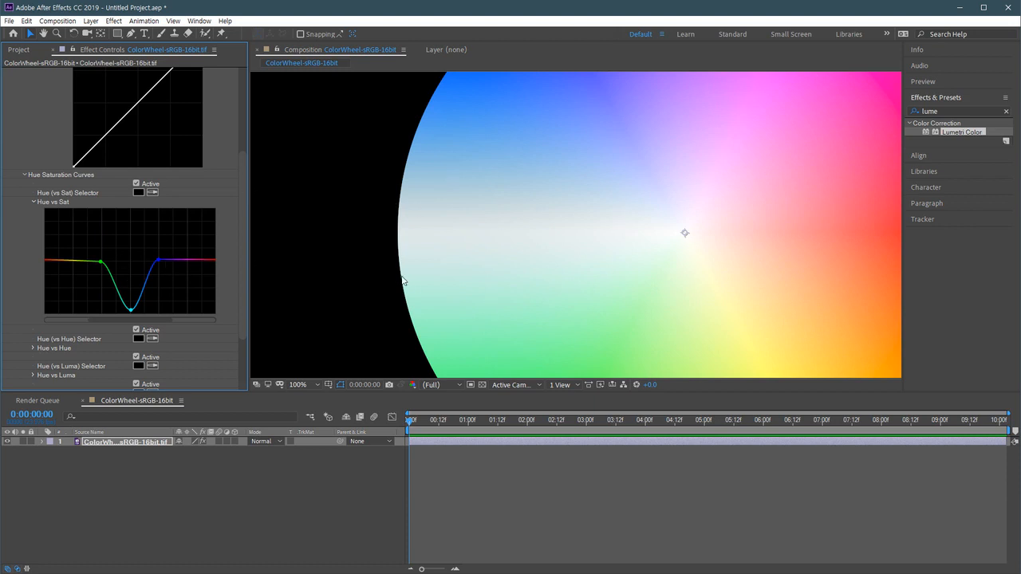
drag(101, 264, 102, 267)
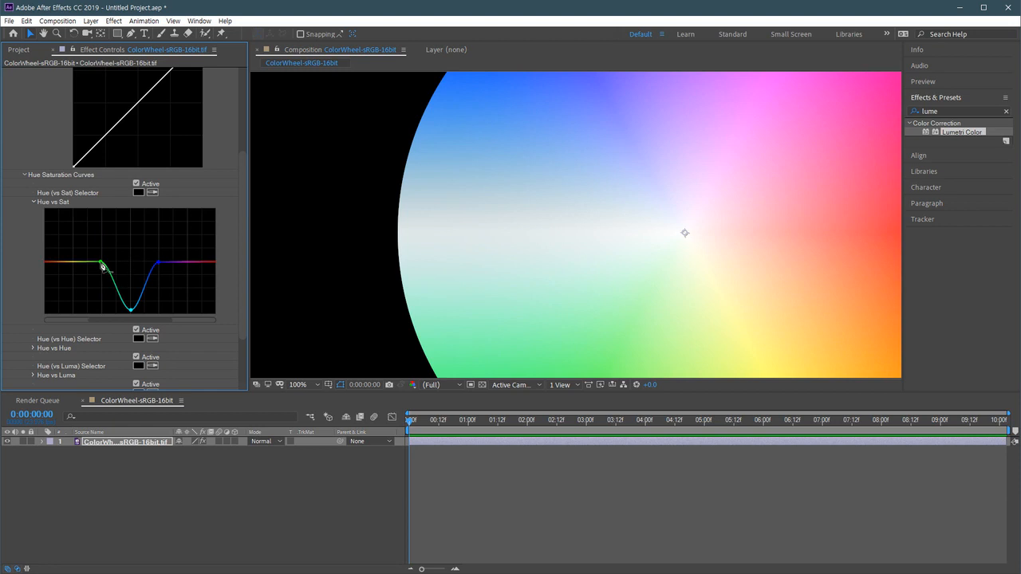
- Remove the points from the Hue vs Sat curve to reset it and fit the whole wheel in the viewer
ctrl+click(102, 266)
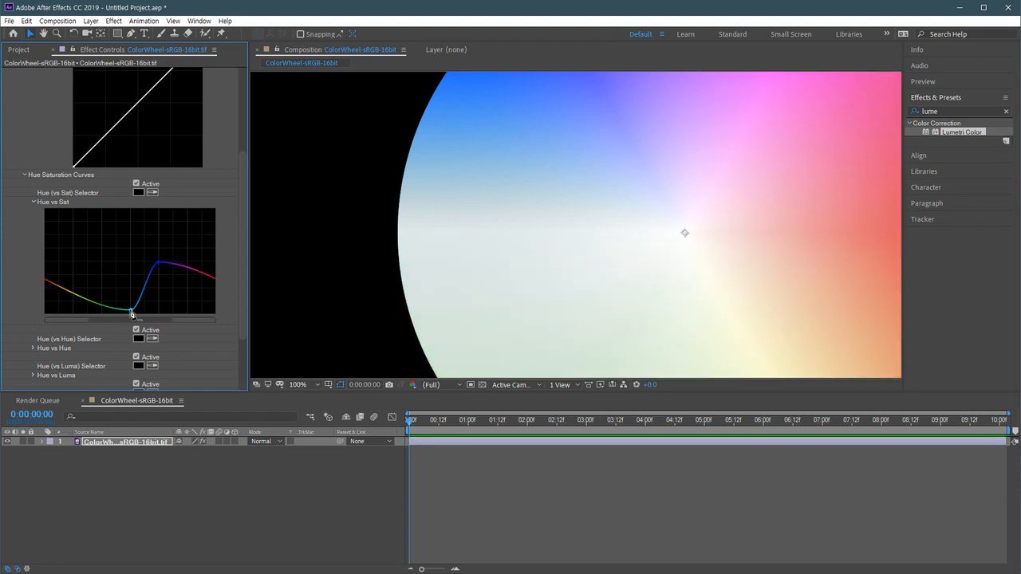
double_click(150, 275)
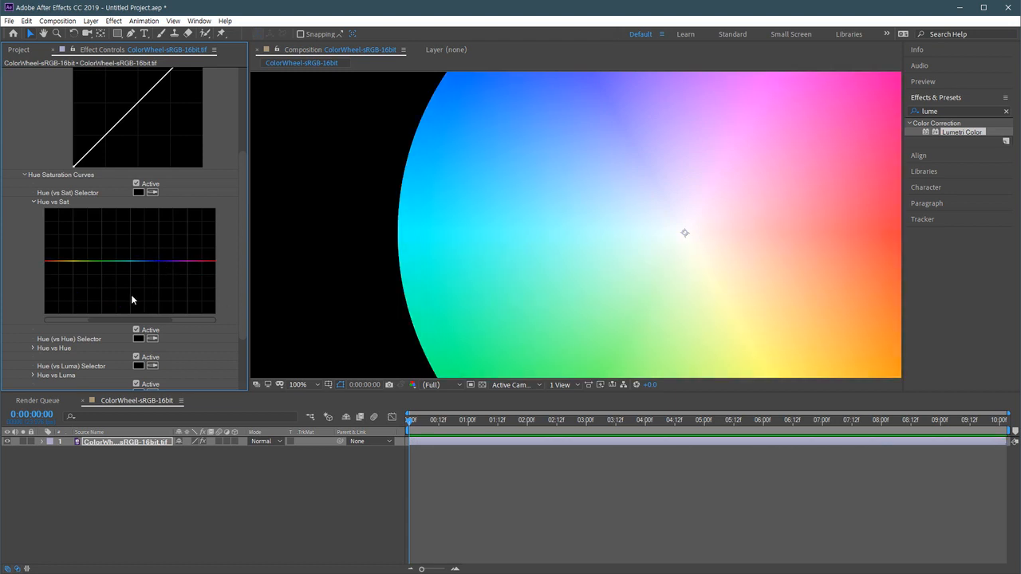
drag(521, 267, 520, 267)
key(shift+/)
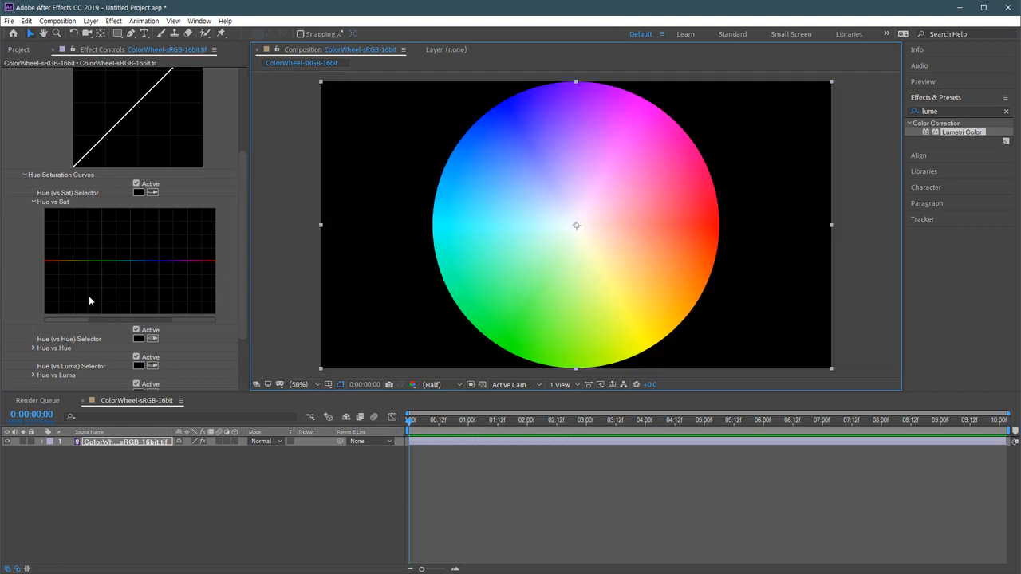
- Add blue, magenta and red points to the Hue vs Sat curve, testing the magenta point at minimum and at maximum saturation
click(187, 262)
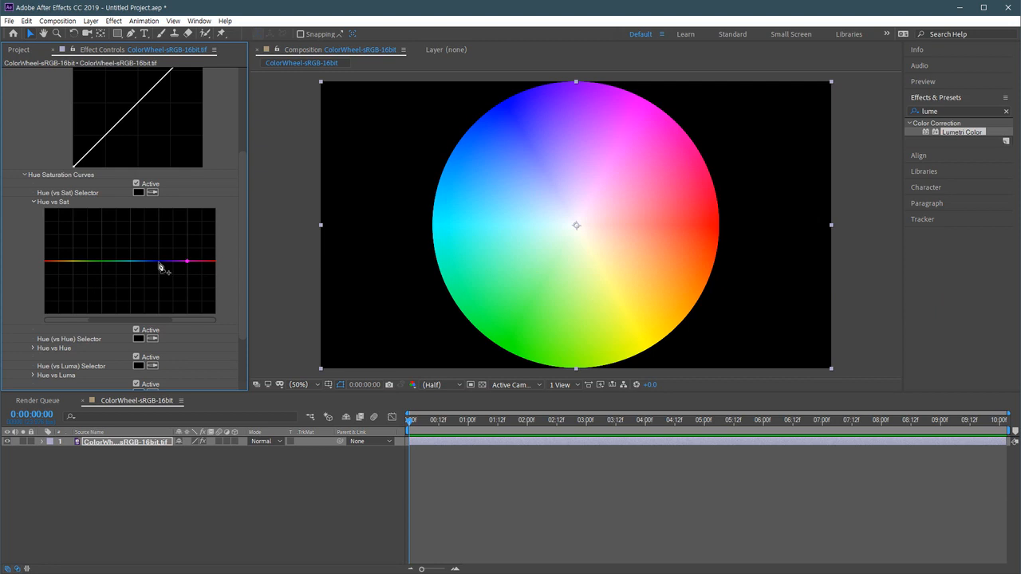
click(159, 263)
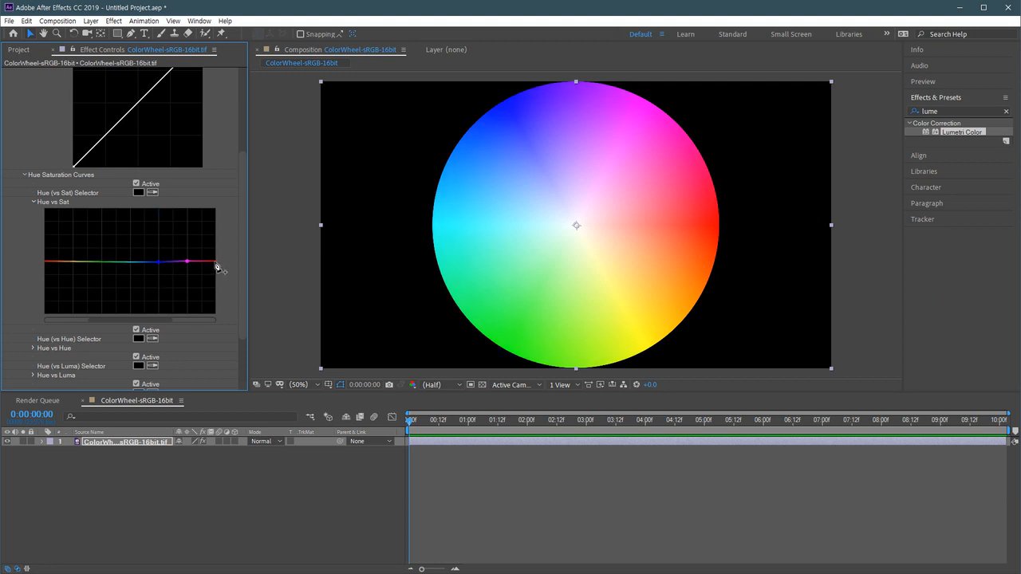
drag(188, 262, 188, 318)
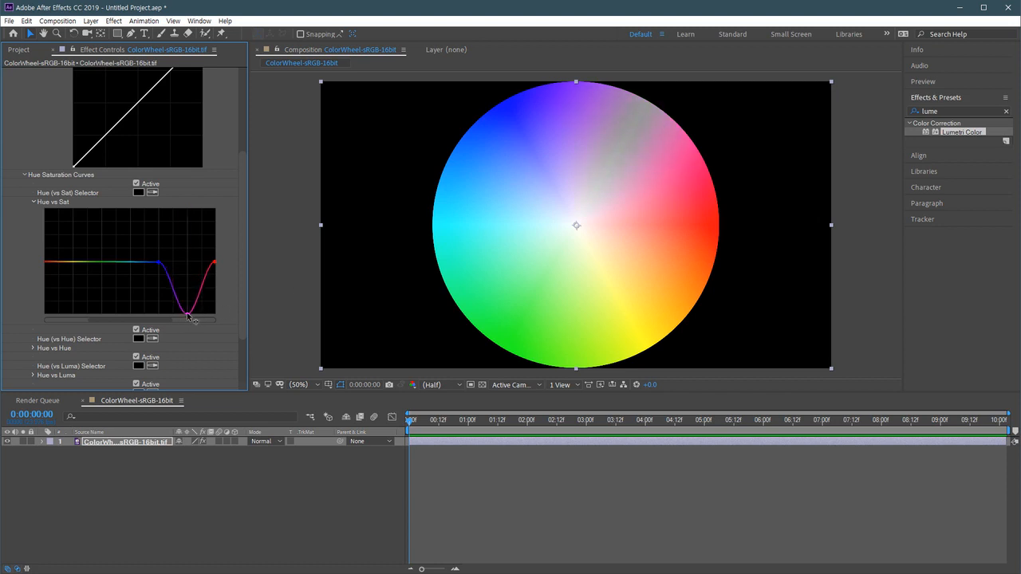
drag(188, 316, 189, 209)
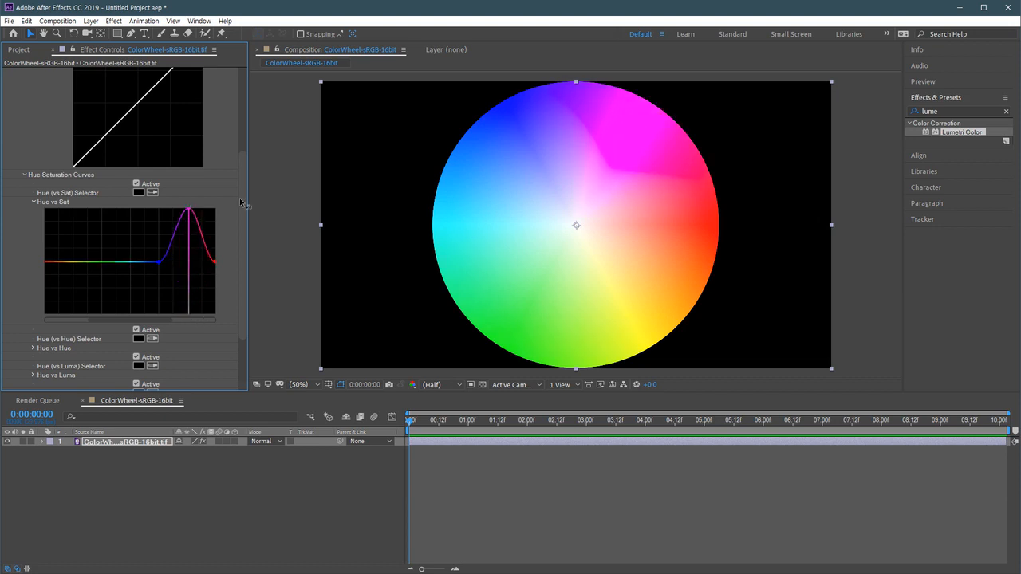
- Move the blue Hue vs Sat point over to green and drop the magenta peak to minimum saturation between blue and magenta
drag(161, 267, 131, 265)
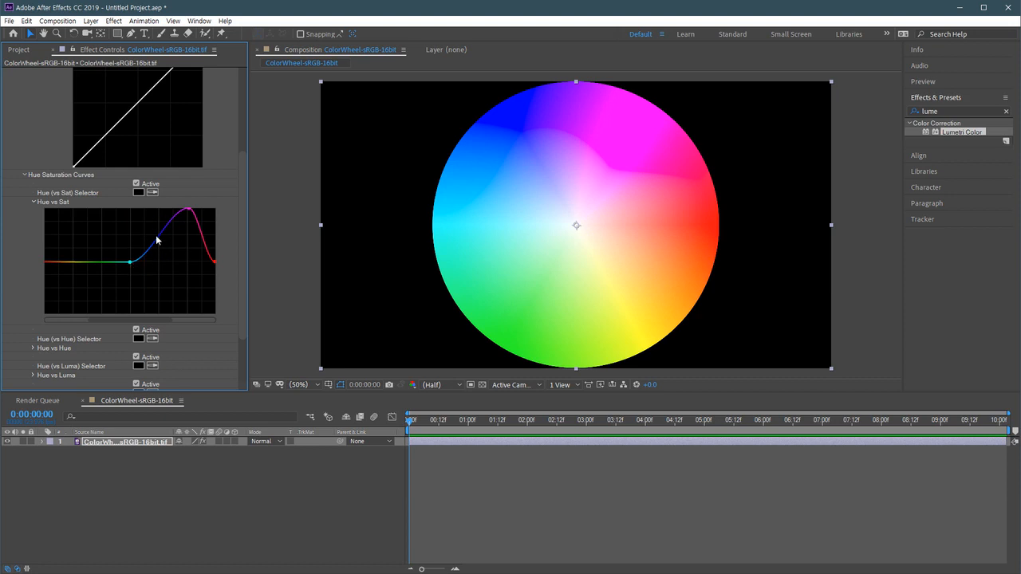
drag(186, 212, 169, 324)
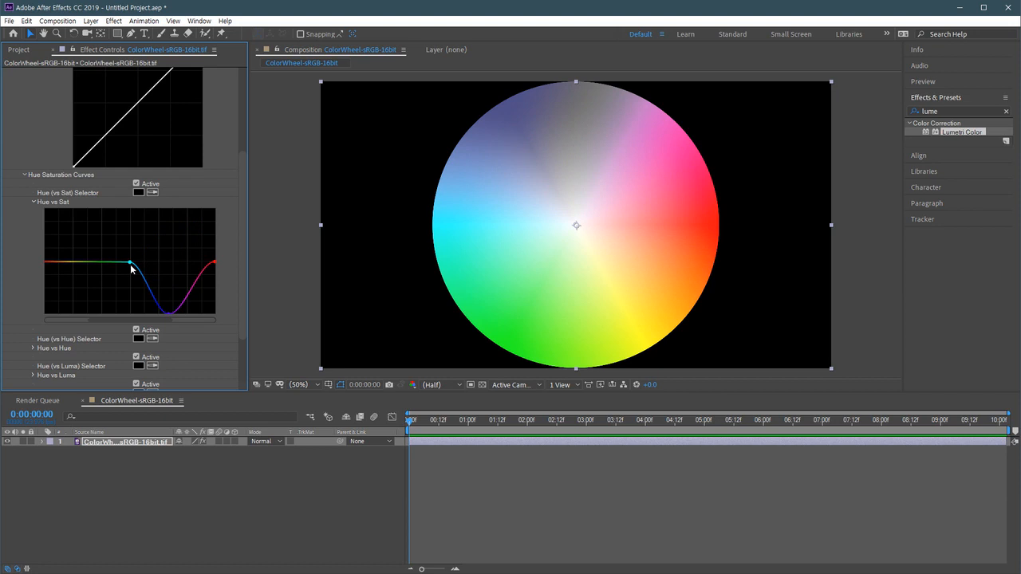
drag(128, 262, 102, 264)
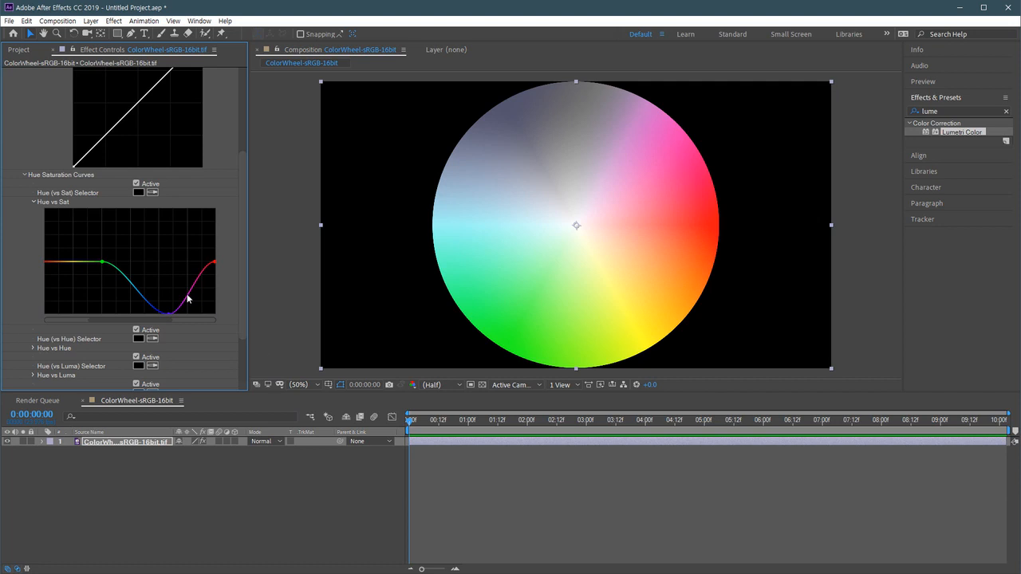
- Delete the green, blue-violet and red points from the Hue vs Sat curve to flatten it
ctrl+click(102, 262)
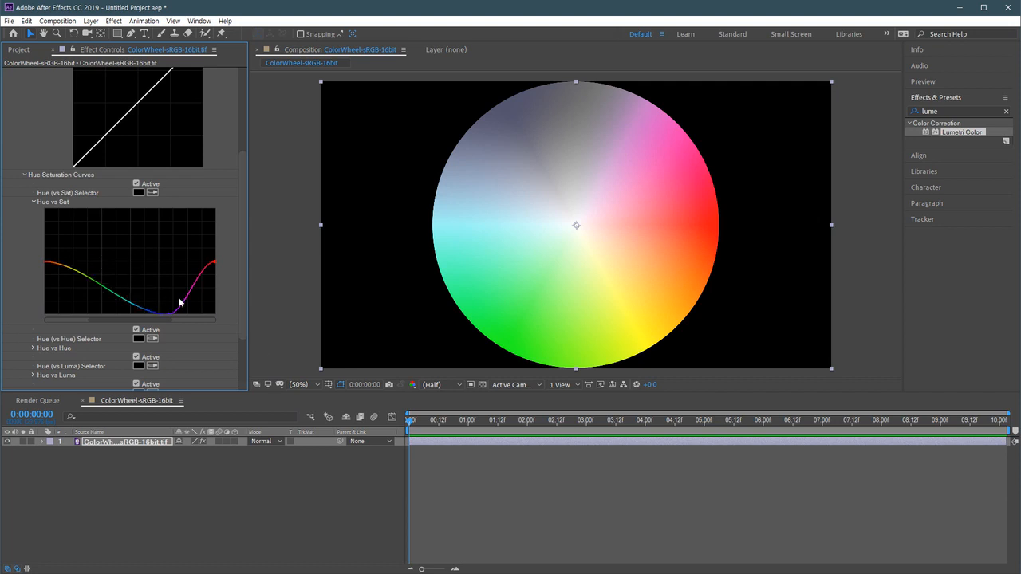
ctrl+click(168, 314)
ctrl+click(214, 263)
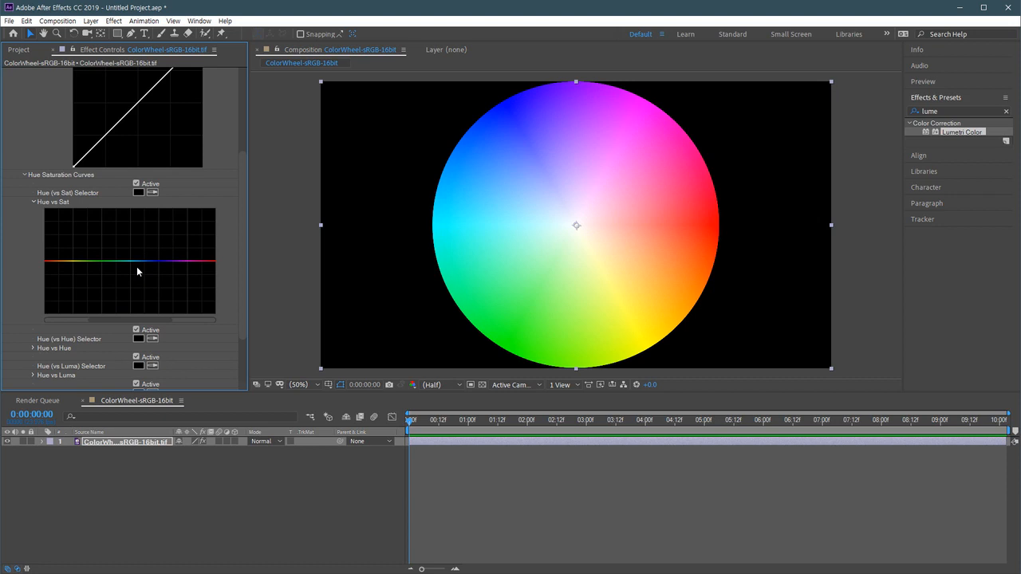
- Sample yellow from the wheel with the Hue (vs Sat) Selector and pull the yellow curve point down close to minimum saturation
click(152, 192)
click(653, 351)
drag(72, 262, 72, 297)
drag(71, 242, 72, 312)
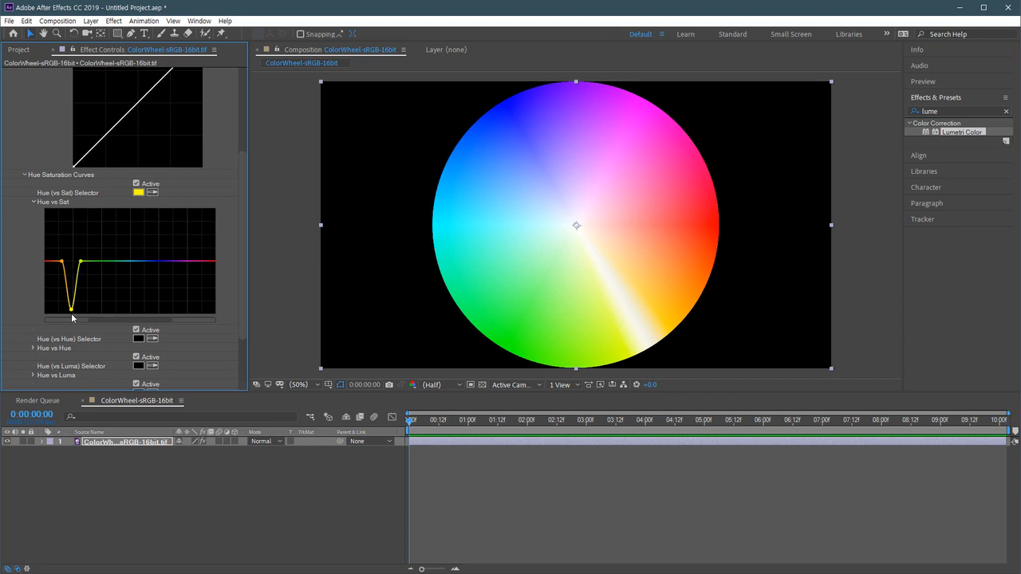
- Toggle the Hue vs Sat curve off and on to compare the color wheel with and without the yellow desaturation
click(136, 184)
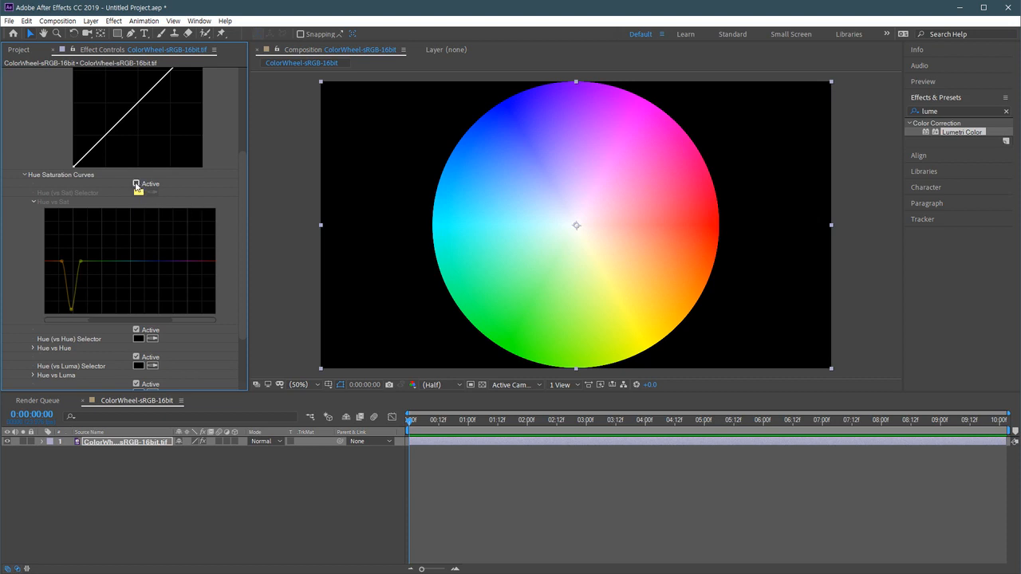
click(135, 184)
click(136, 184)
click(136, 185)
click(136, 185)
click(135, 184)
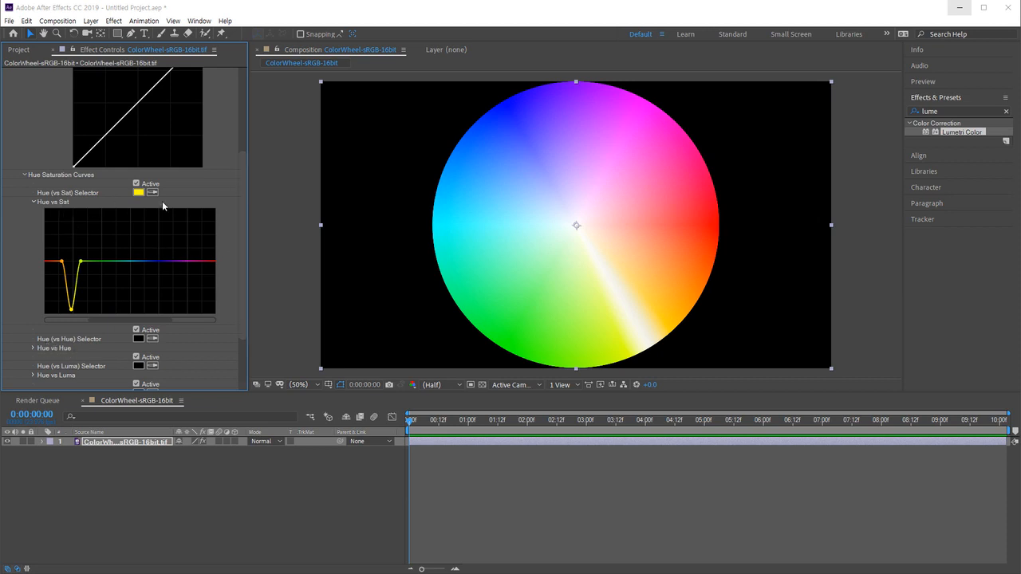
click(136, 184)
click(136, 185)
- Reset the Hue vs Sat curve to flat, collapse it, and expand the Hue vs Hue curve
double_click(83, 264)
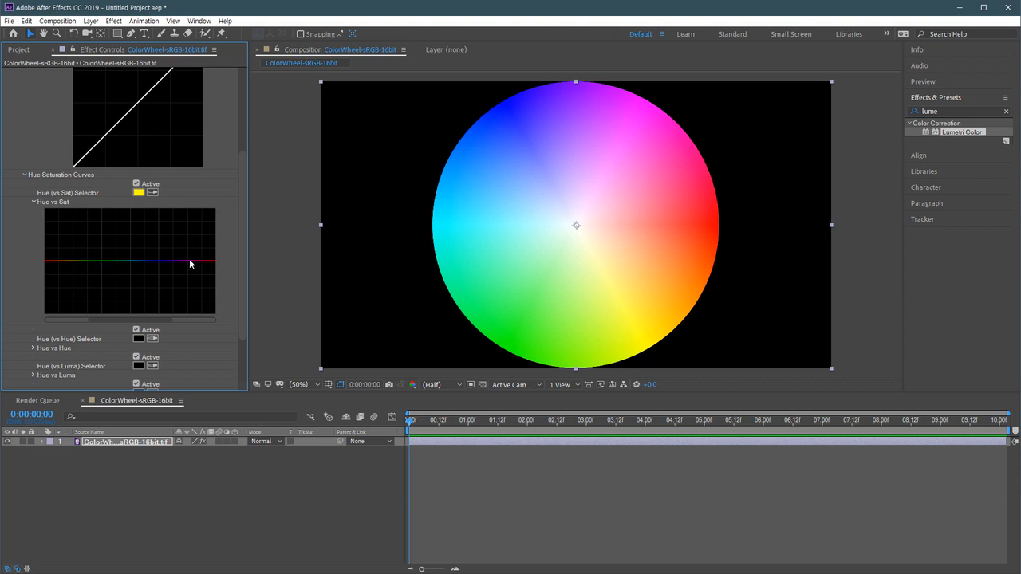
scroll(237, 230, down, 2)
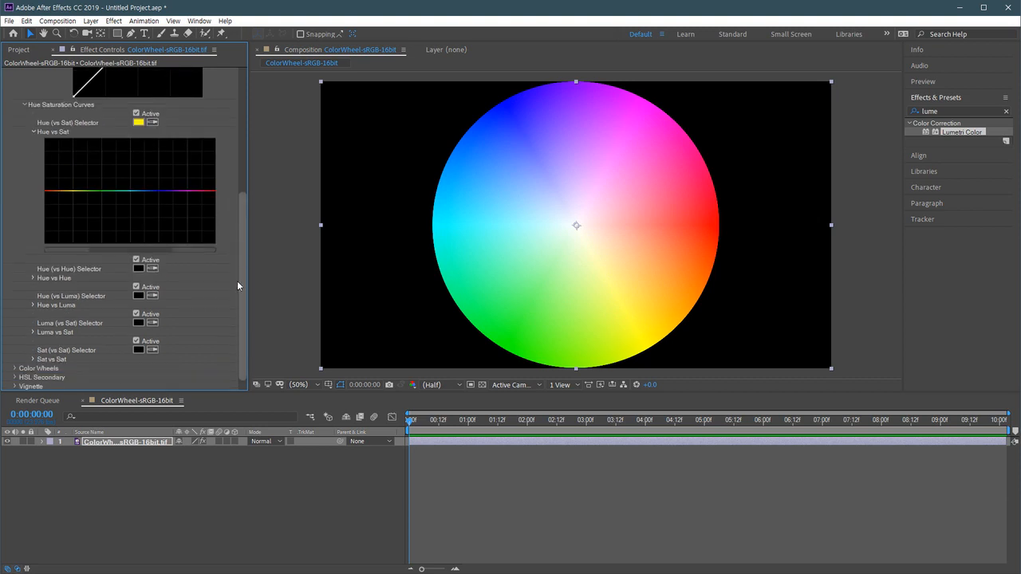
click(29, 275)
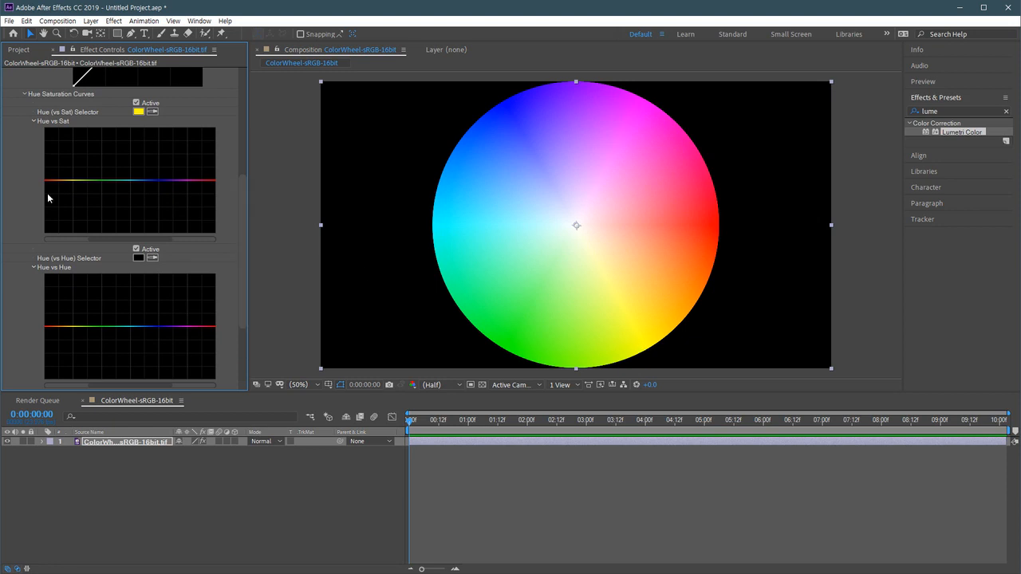
click(34, 121)
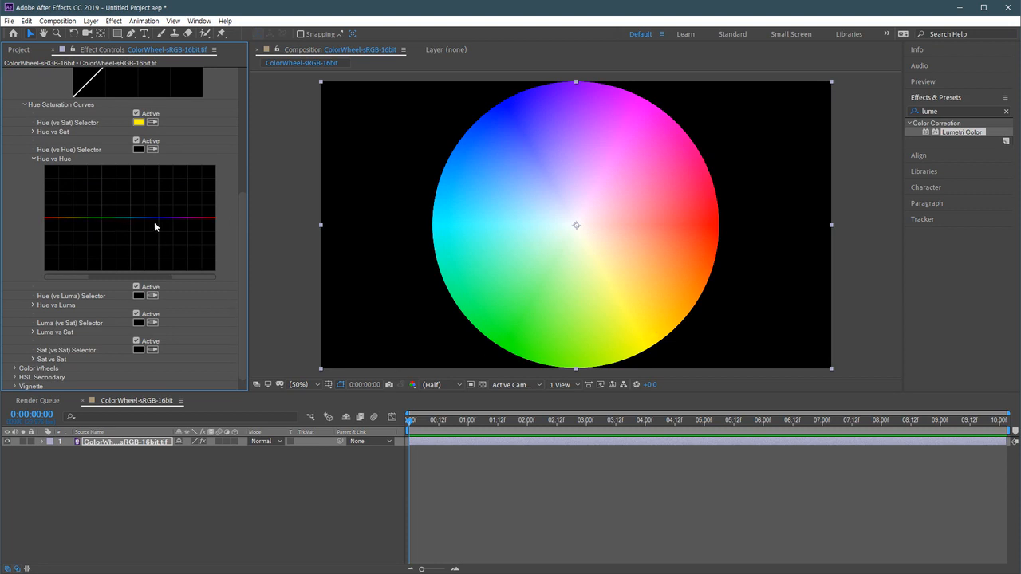
- Sample blue from the wheel with the Hue (vs Hue) Selector and raise the blue Hue vs Hue point to shift blue toward green
click(152, 149)
click(505, 102)
drag(161, 221, 164, 187)
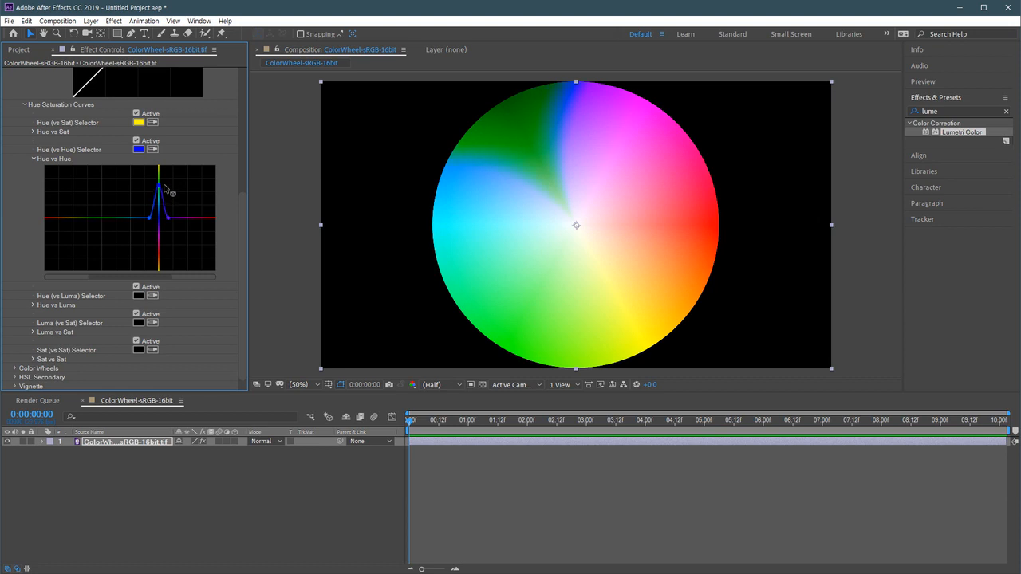
mouse_move(165, 187)
mouse_down()
mouse_move(164, 205)
mouse_move(165, 174)
mouse_move(168, 193)
mouse_up()
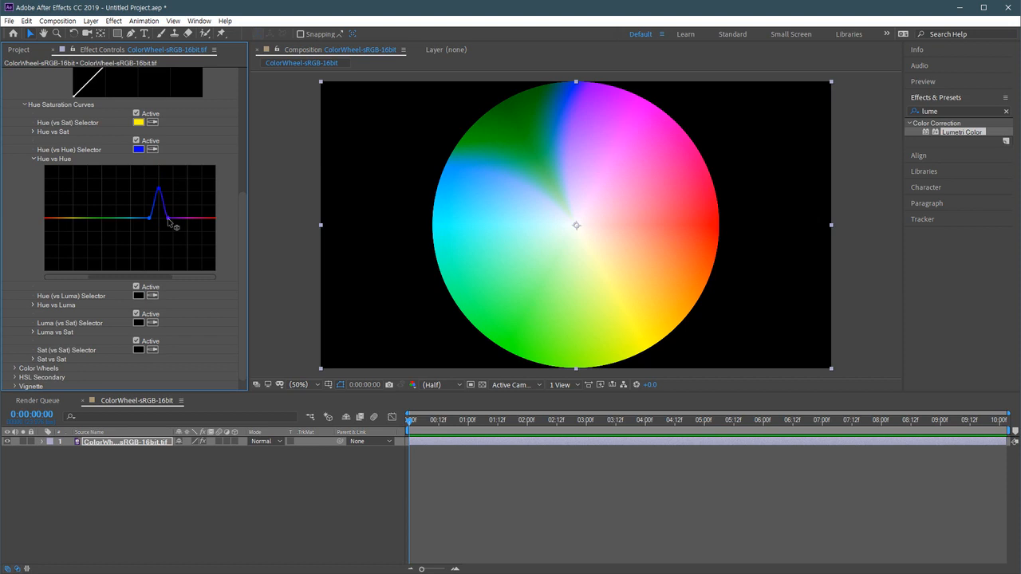
- Widen the blue Hue vs Hue peak by spreading its side points out to cyan and red
drag(169, 219, 139, 219)
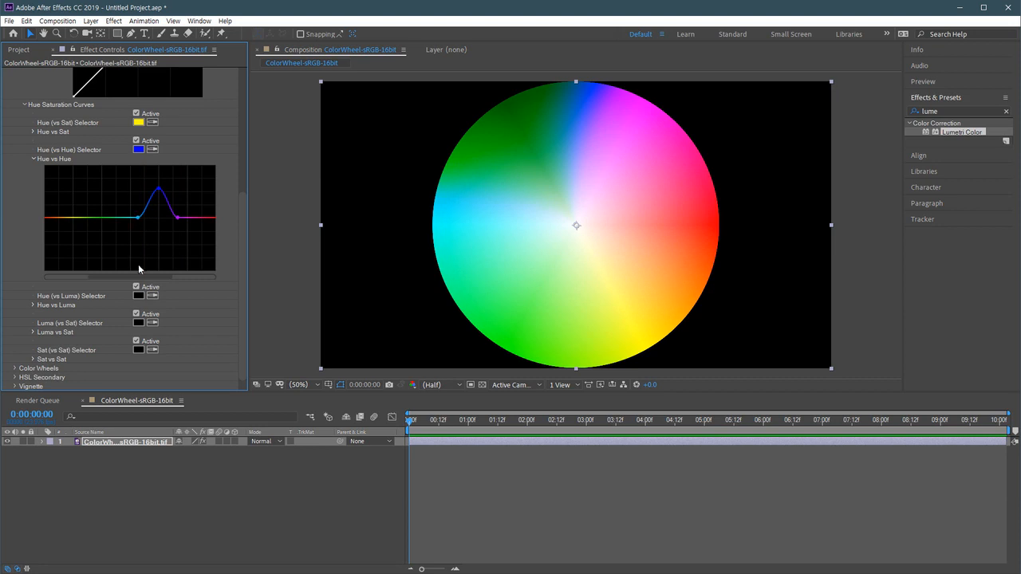
drag(177, 219, 220, 229)
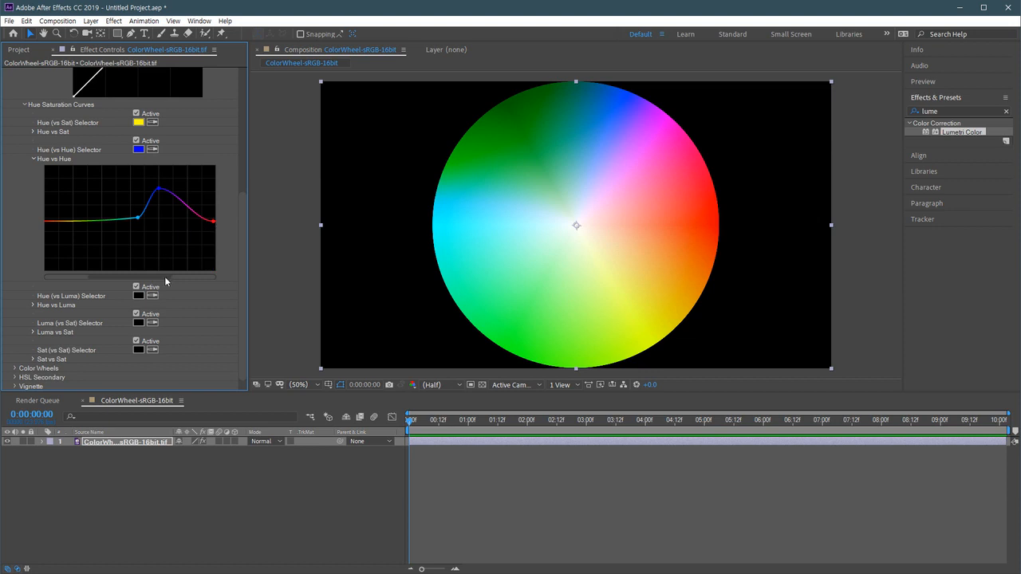
drag(161, 278, 108, 283)
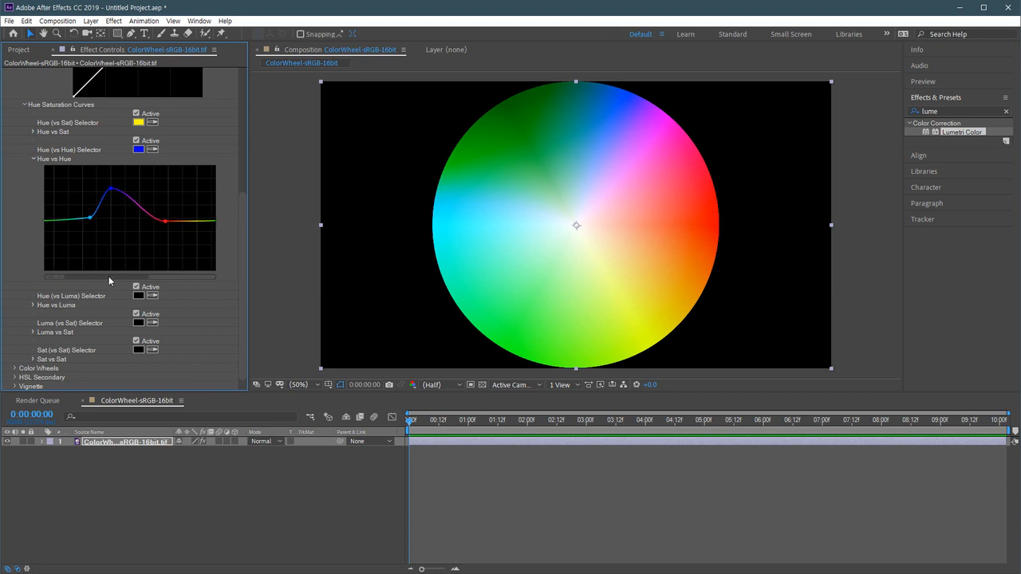
drag(109, 276, 161, 279)
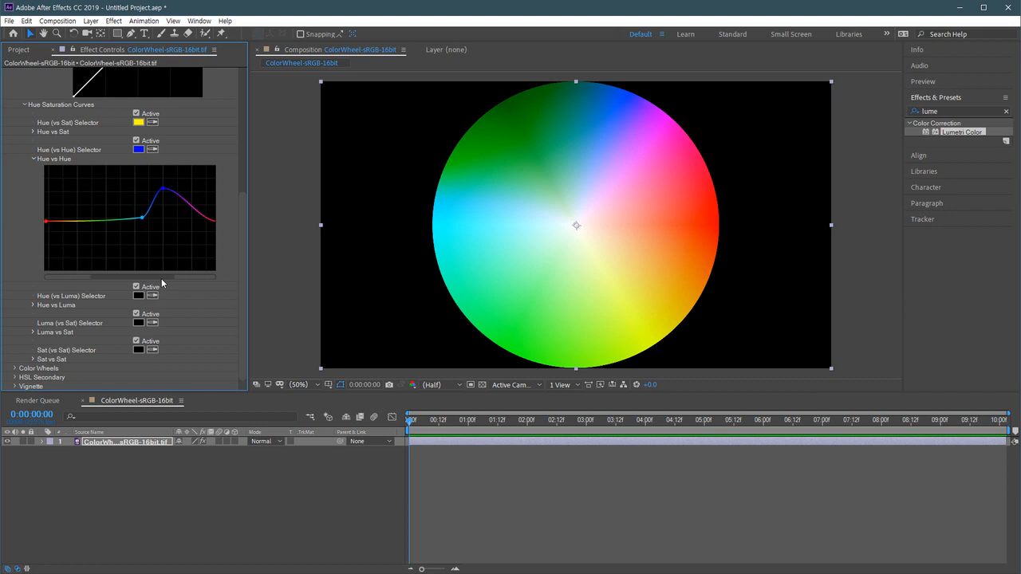
- Reset the Hue vs Hue curve, add green, yellow and cyan points, and pull the green point down to the minimum
double_click(142, 220)
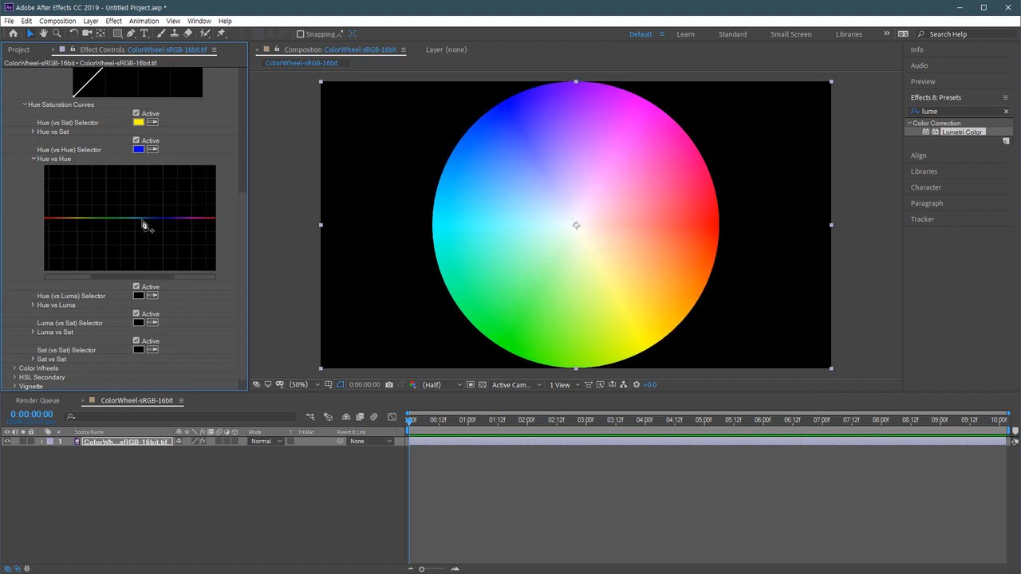
click(107, 219)
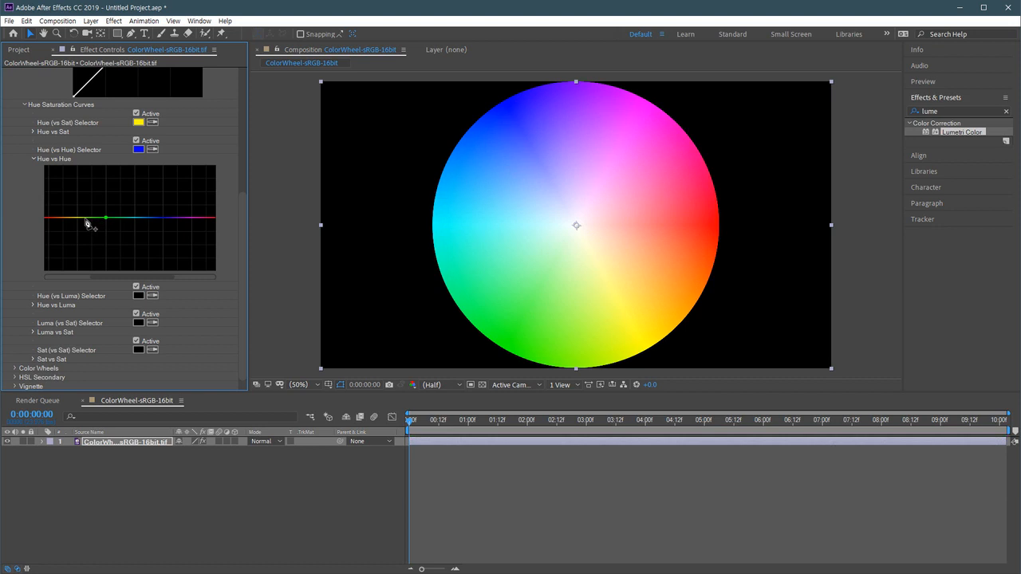
click(83, 219)
click(134, 219)
drag(107, 218, 107, 271)
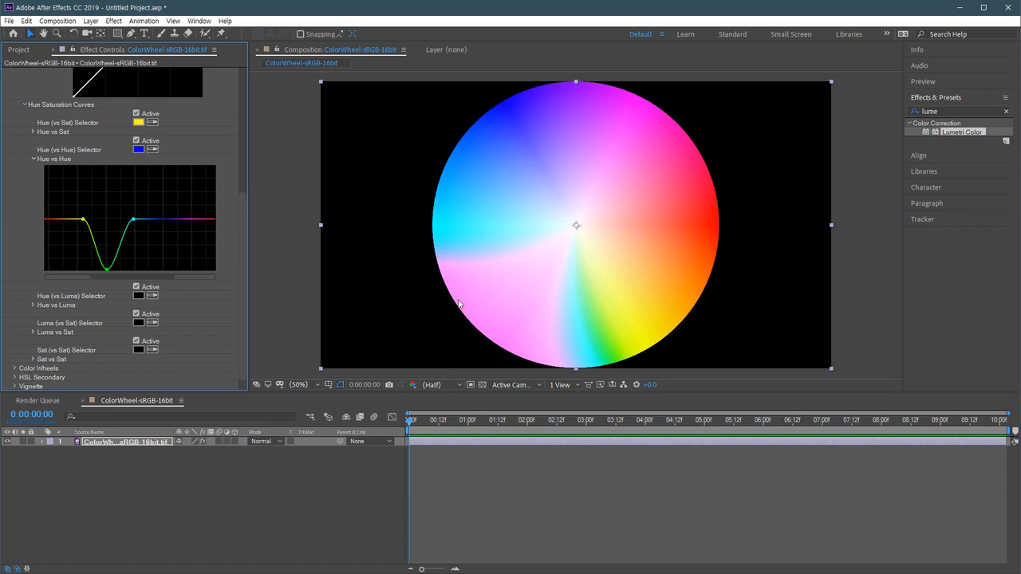
- Compare the wheel with Hue vs Hue off and on, and test the green point at maximum and back at minimum
click(136, 142)
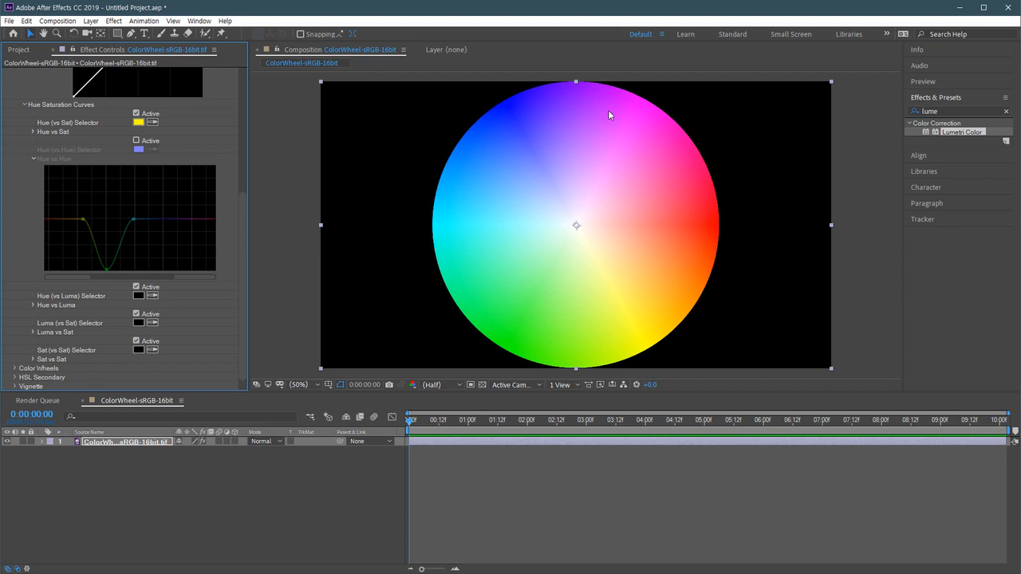
click(136, 141)
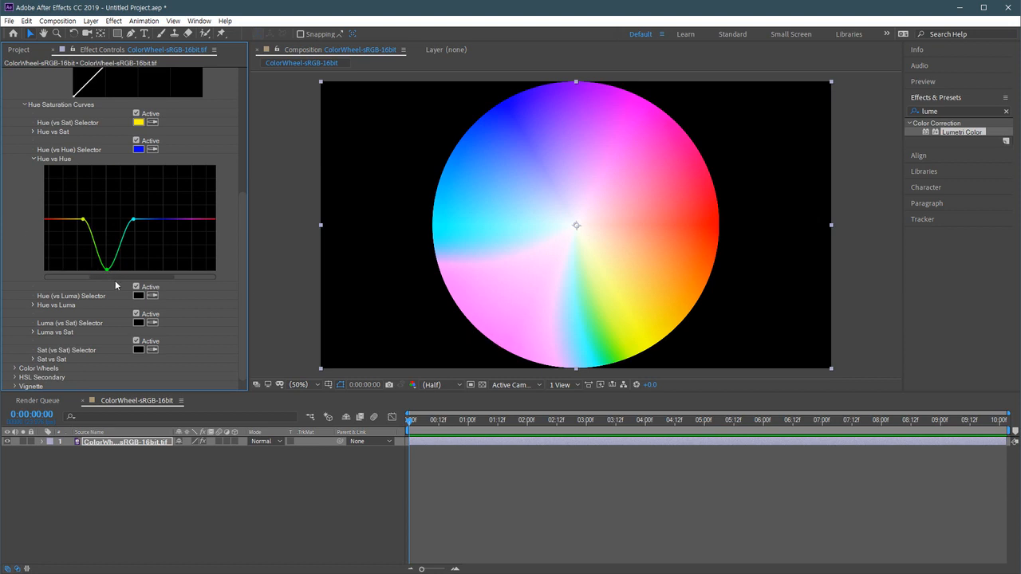
drag(107, 270, 109, 166)
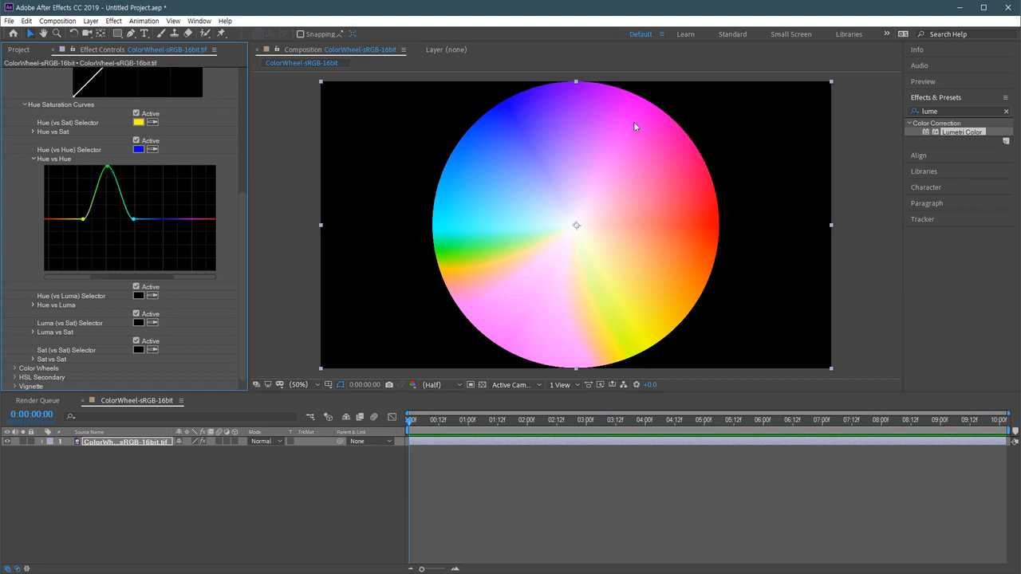
drag(108, 169, 110, 276)
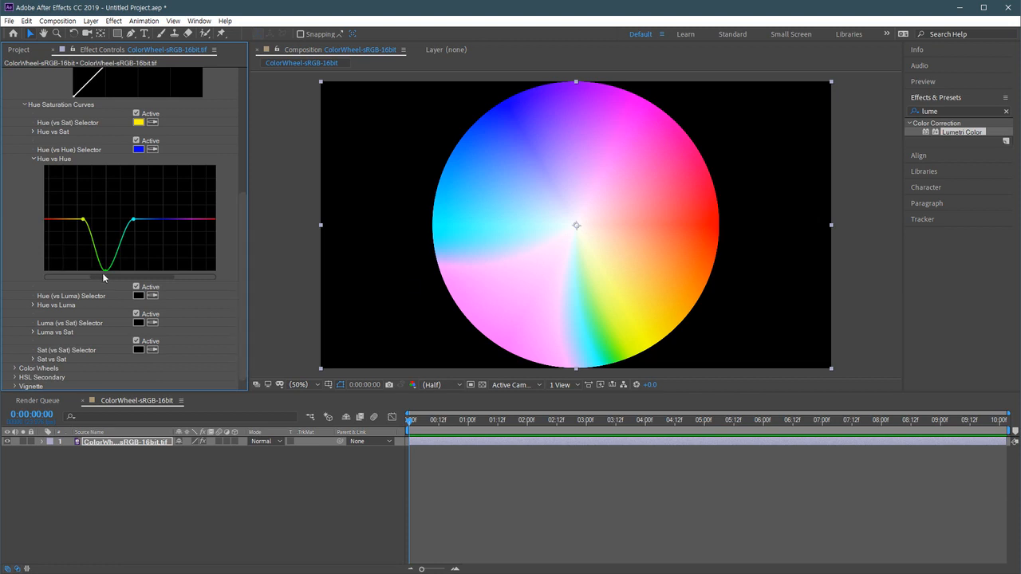
mouse_move(106, 273)
mouse_down()
mouse_move(109, 168)
mouse_move(112, 278)
mouse_up()
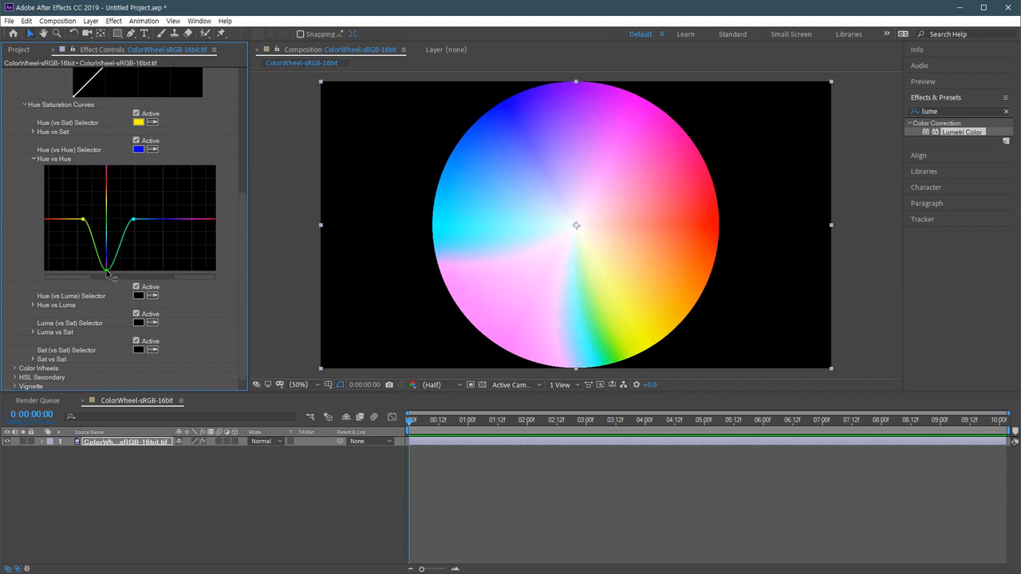
mouse_move(111, 277)
mouse_down()
mouse_move(111, 172)
mouse_move(113, 277)
mouse_up()
- Search the effects for "hue" and apply Hue/Saturation to the color wheel layer
click(245, 137)
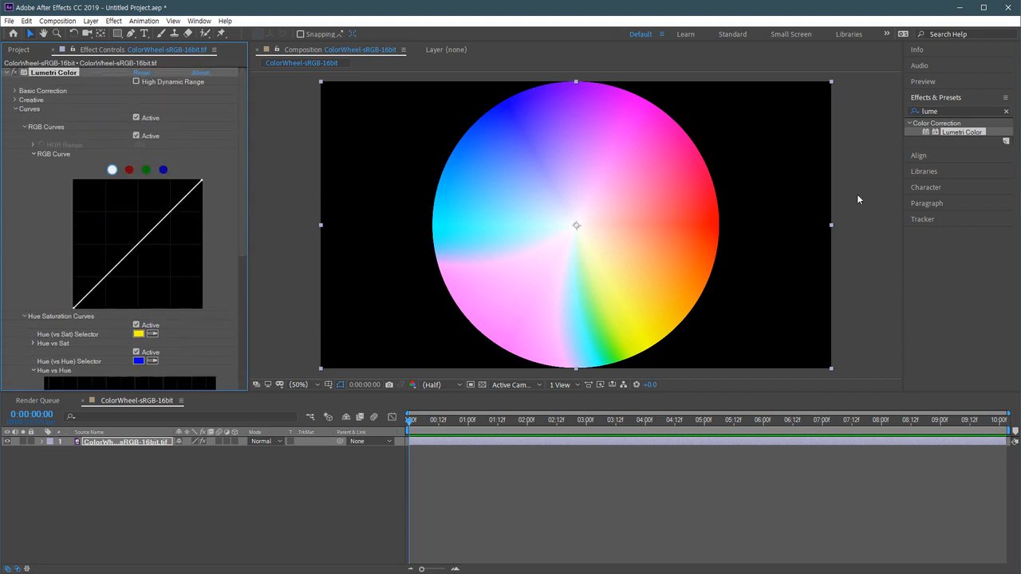
click(951, 113)
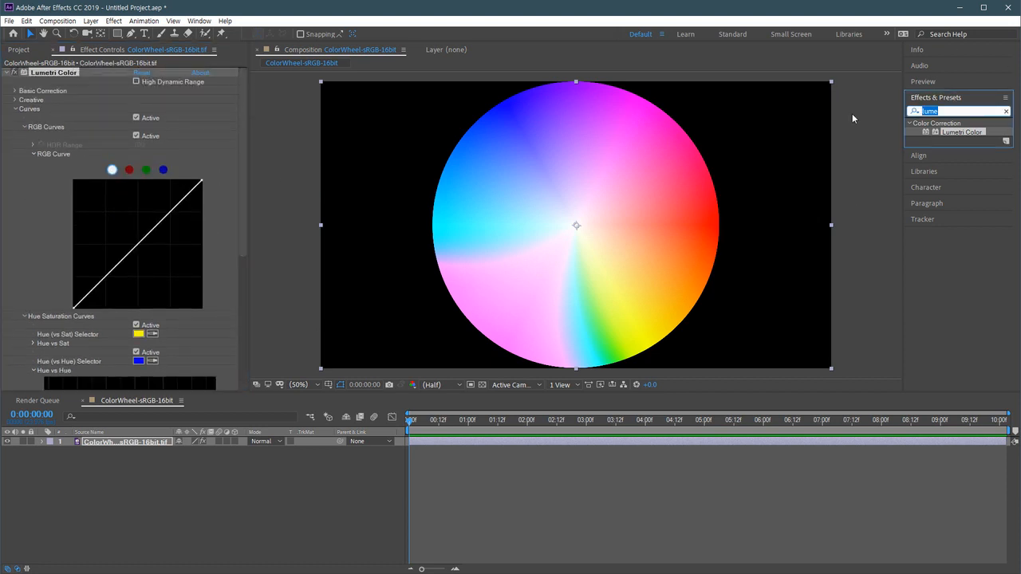
text(hue)
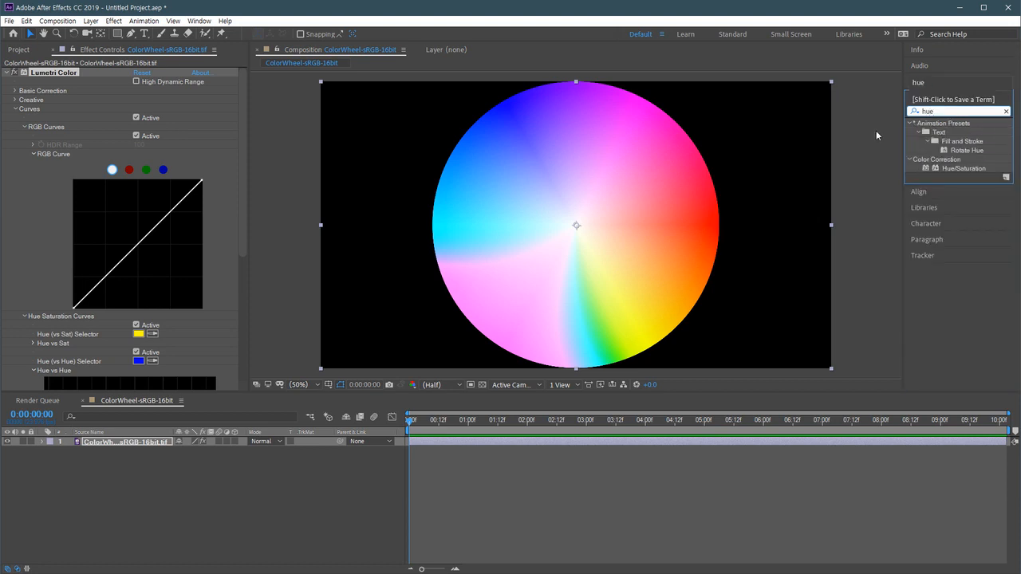
drag(967, 169, 370, 261)
scroll(232, 232, down, 5)
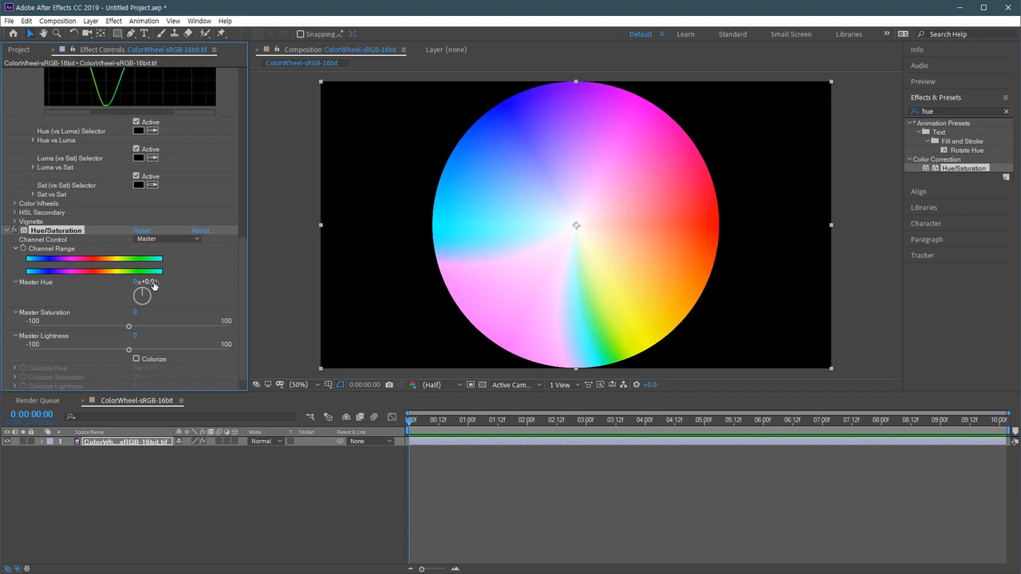
- Turn off the Lumetri Color effect and set Hue/Saturation's Master Hue to 180°
drag(242, 291, 243, 96)
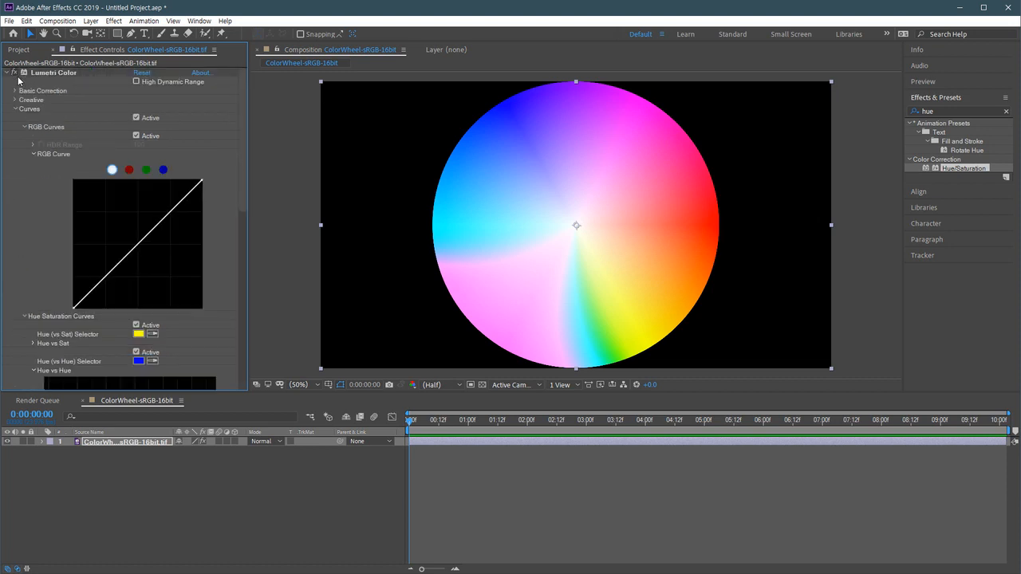
click(14, 72)
drag(242, 202, 236, 385)
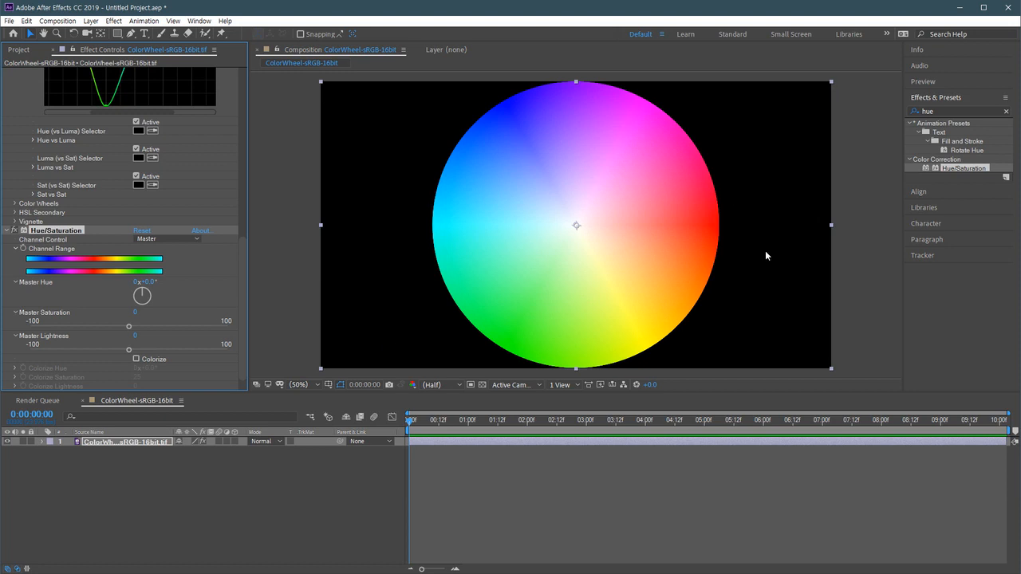
click(148, 282)
text(180)
key(Return)
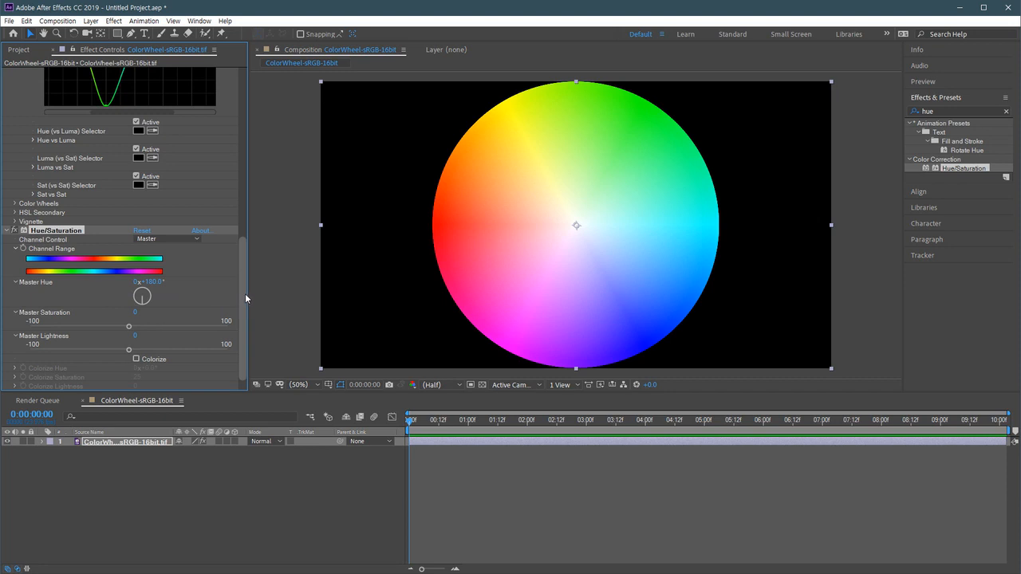
- Turn off the Hue/Saturation effect and return to the Hue vs Hue curve
scroll(243, 286, up, 2)
click(14, 254)
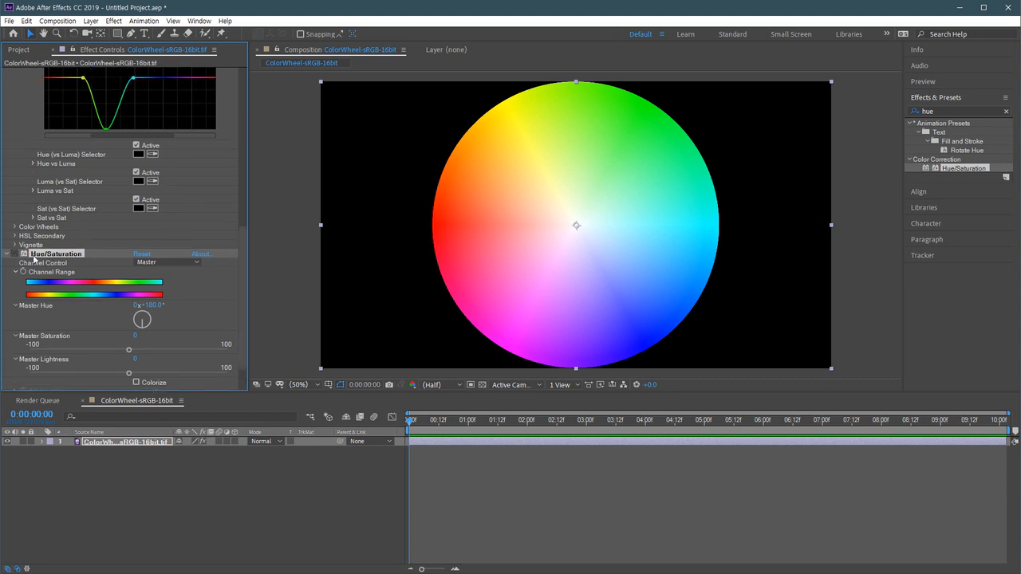
drag(241, 285, 243, 227)
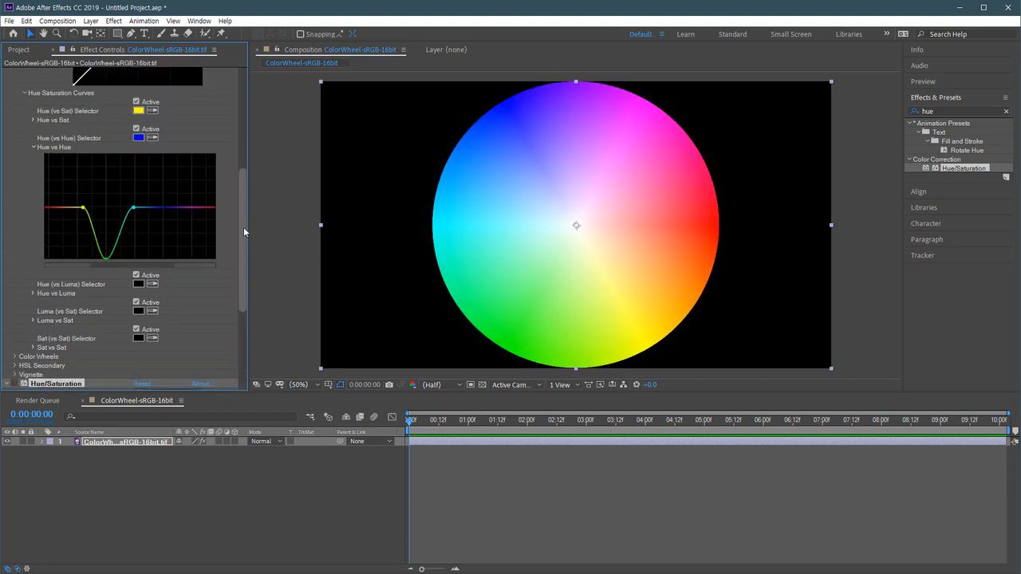
- Raise the green Hue vs Hue point close to the maximum and turn Lumetri Color back on
click(105, 243)
drag(106, 244, 107, 165)
scroll(239, 171, up, 5)
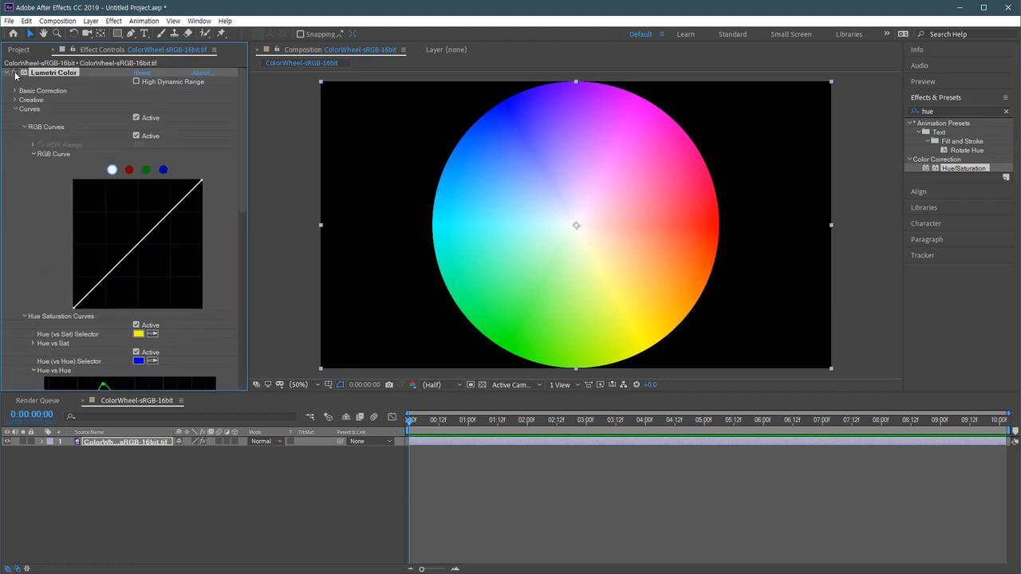
drag(244, 198, 247, 278)
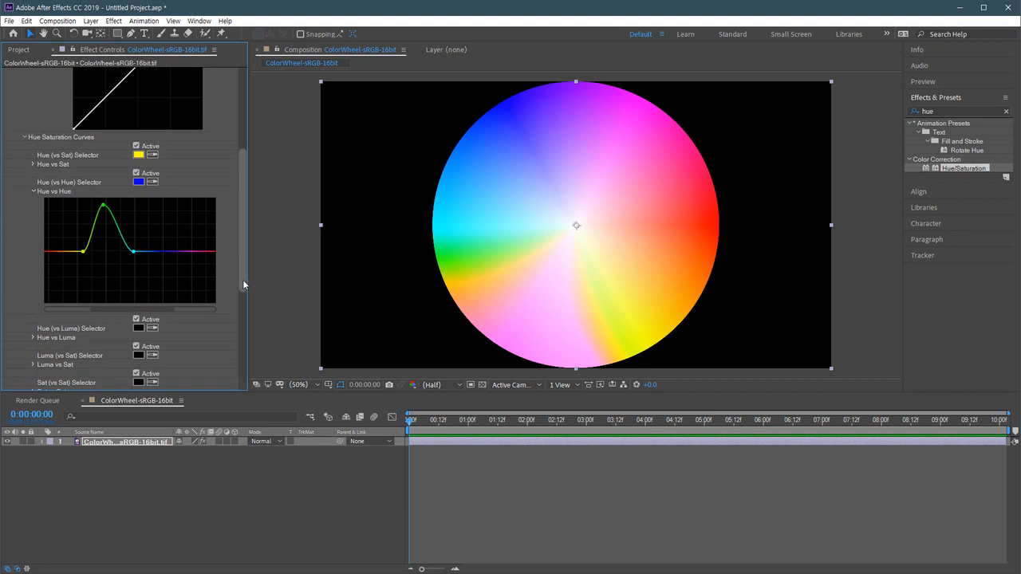
- Reset the Hue vs Hue curve, add one cyan point, and drop it to the minimum to shift all hues
double_click(134, 254)
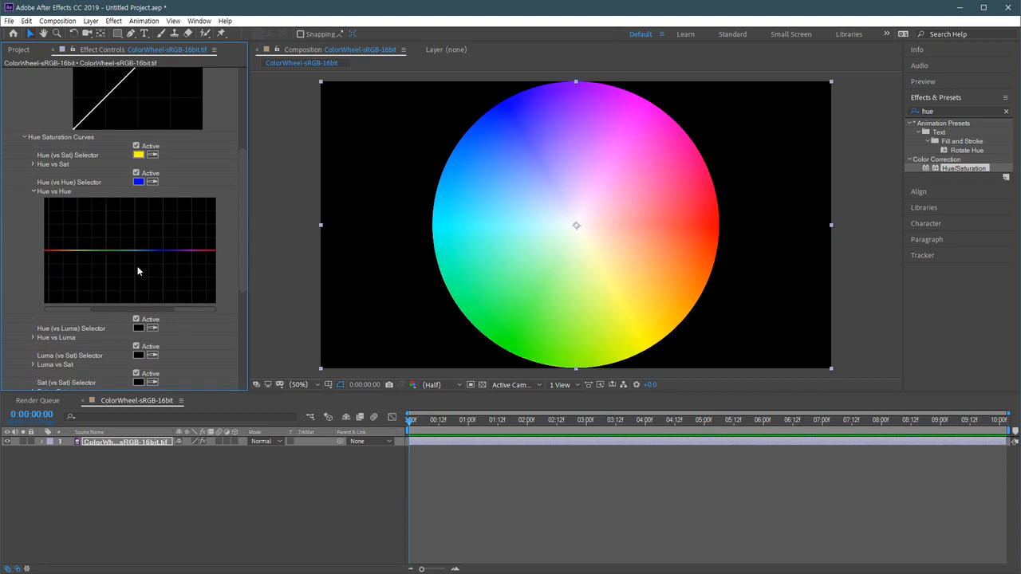
click(131, 250)
drag(132, 250, 127, 312)
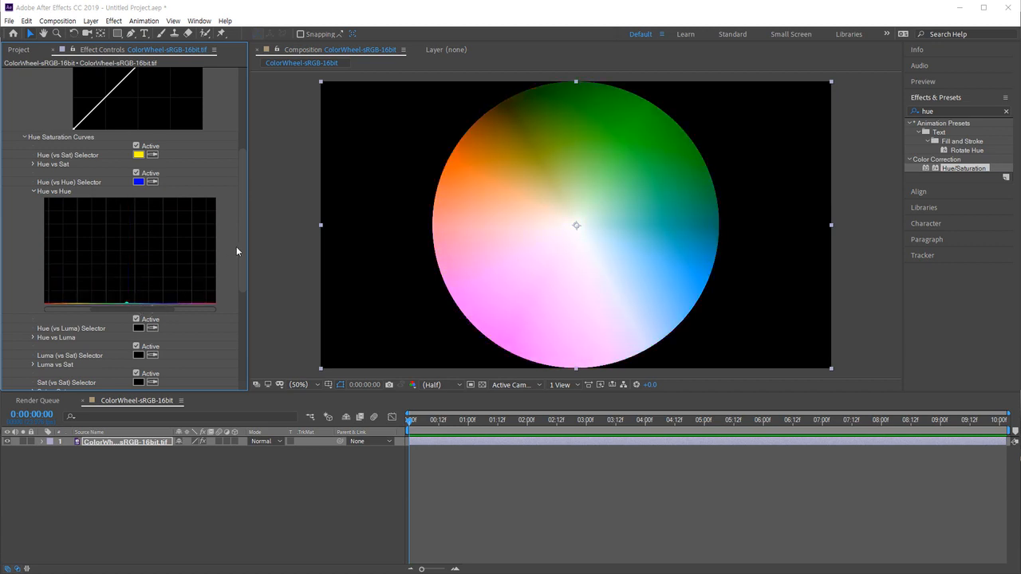
drag(243, 239, 239, 342)
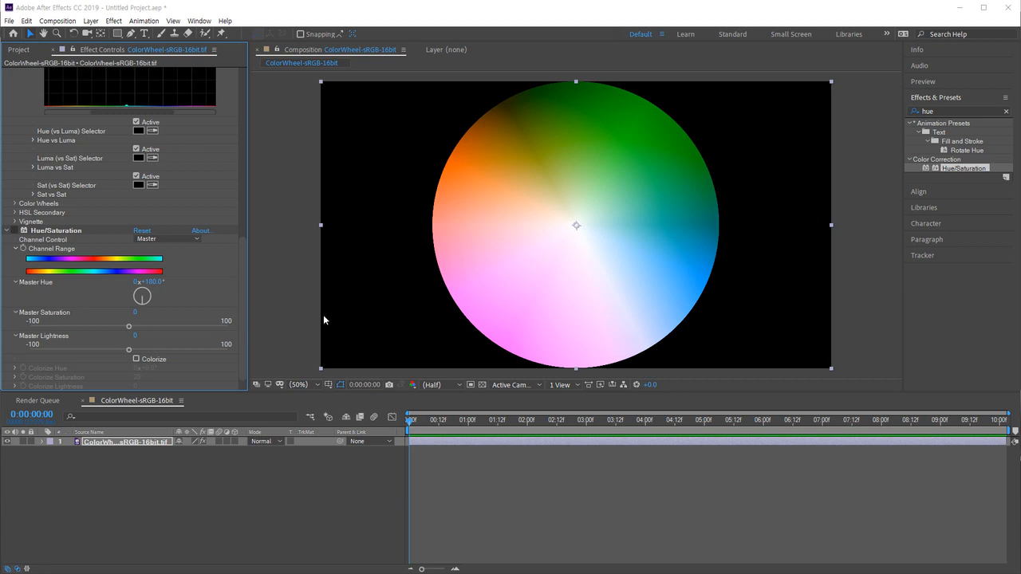
drag(244, 286, 238, 194)
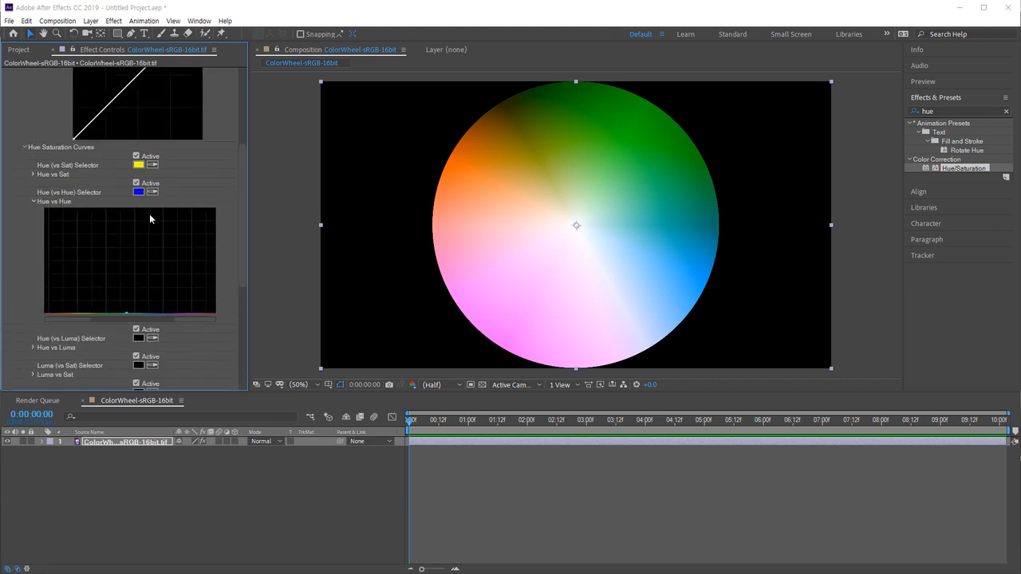
- Reset the Hue vs Hue curve to flat, collapse it, and expand the Hue vs Luma curve
drag(239, 229, 232, 312)
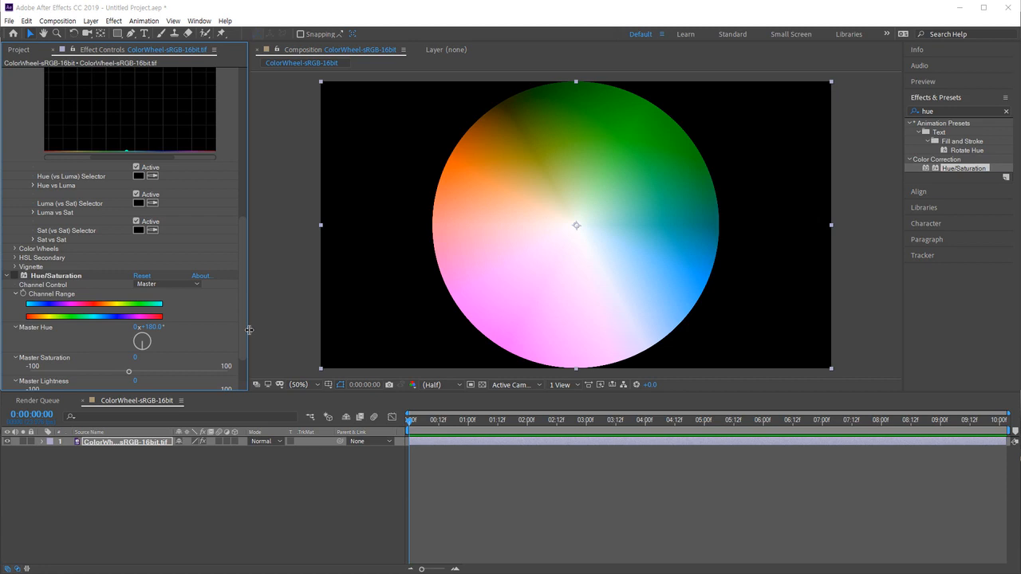
drag(241, 318, 241, 264)
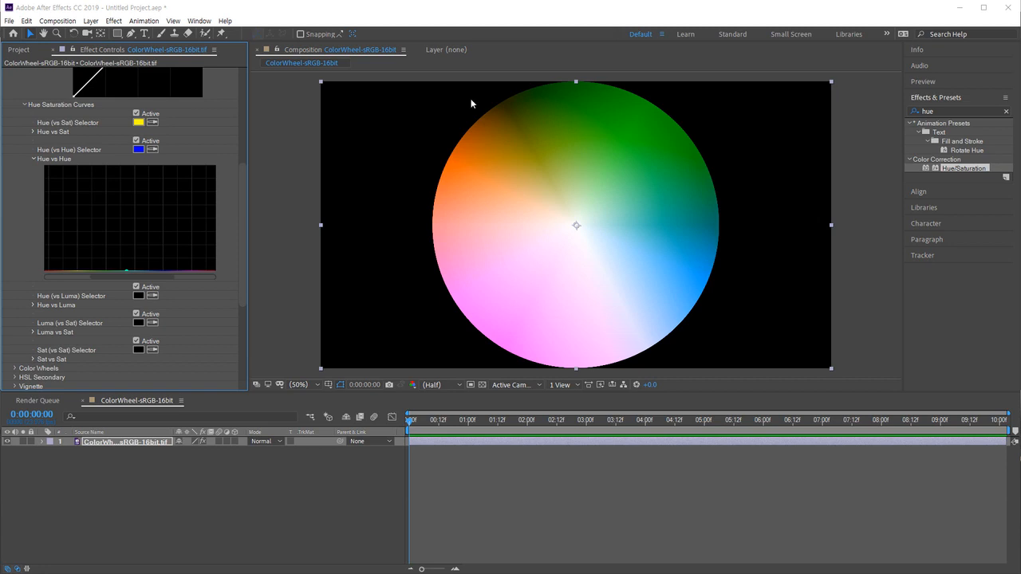
drag(238, 277, 243, 346)
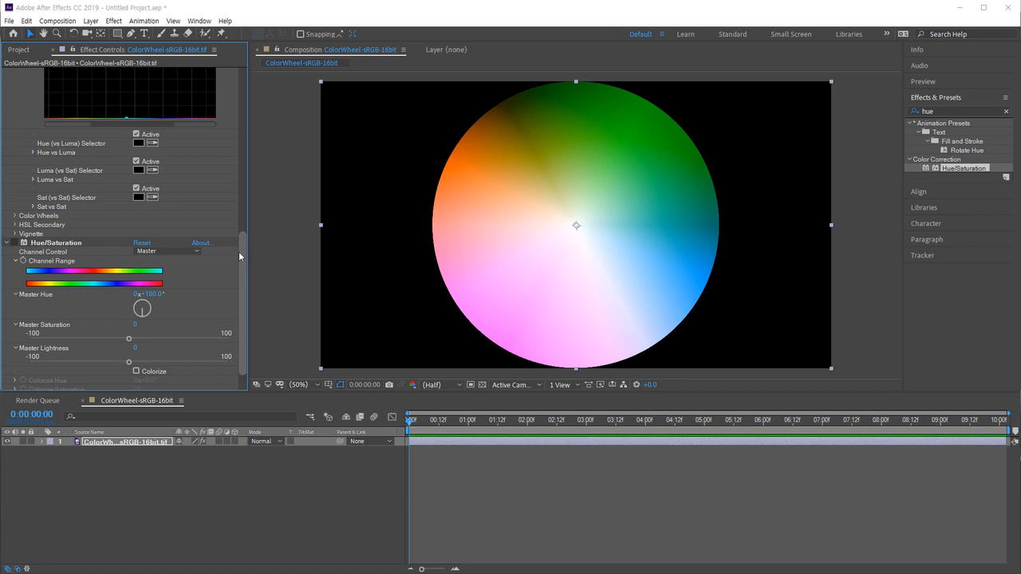
click(50, 246)
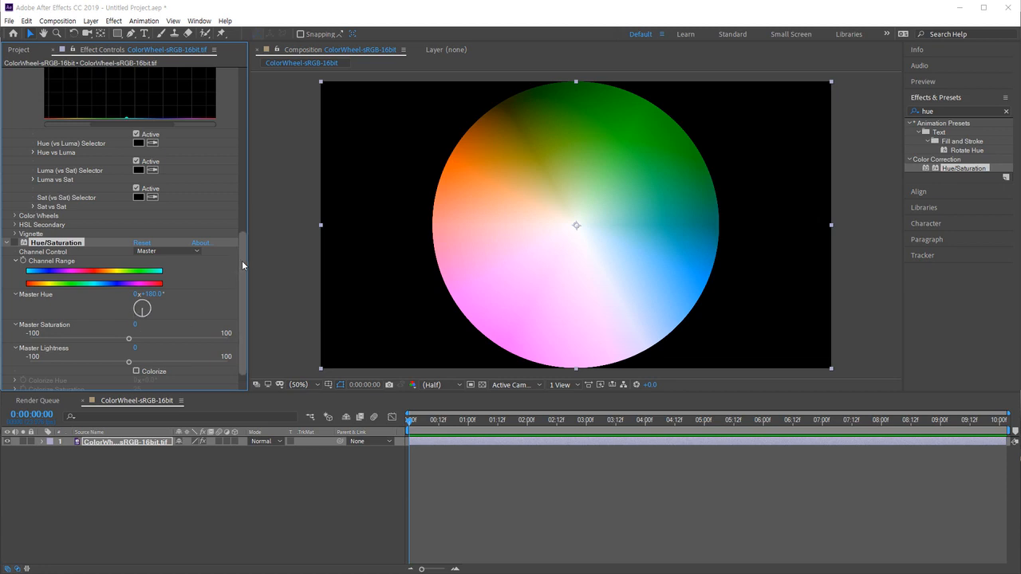
scroll(248, 194, up, 5)
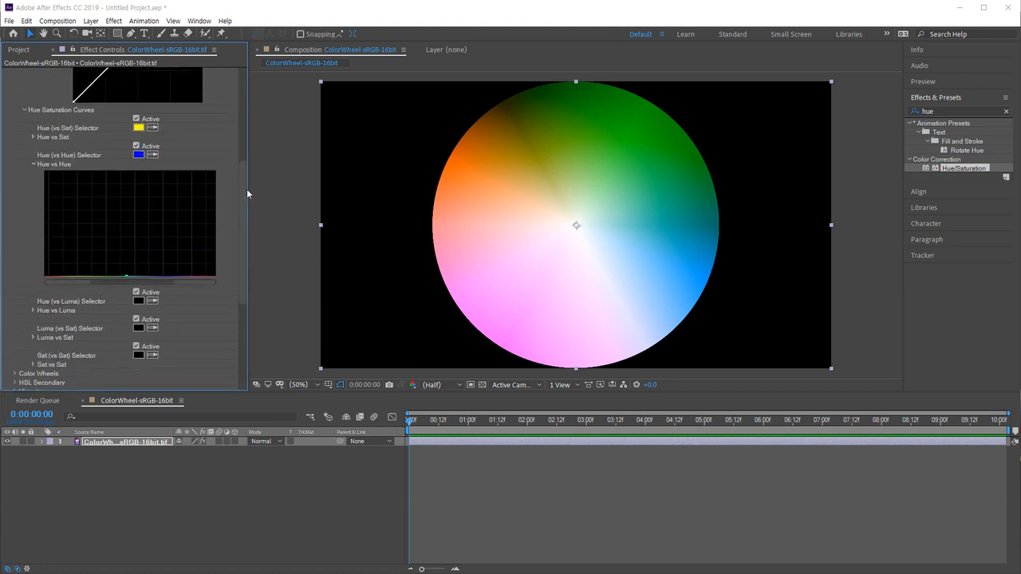
double_click(128, 277)
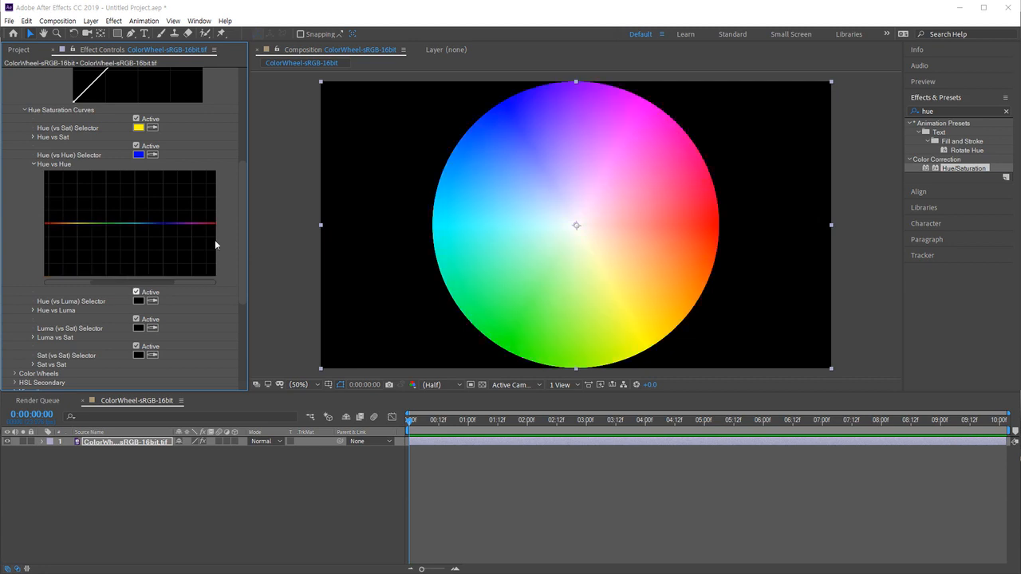
scroll(242, 234, down, 2)
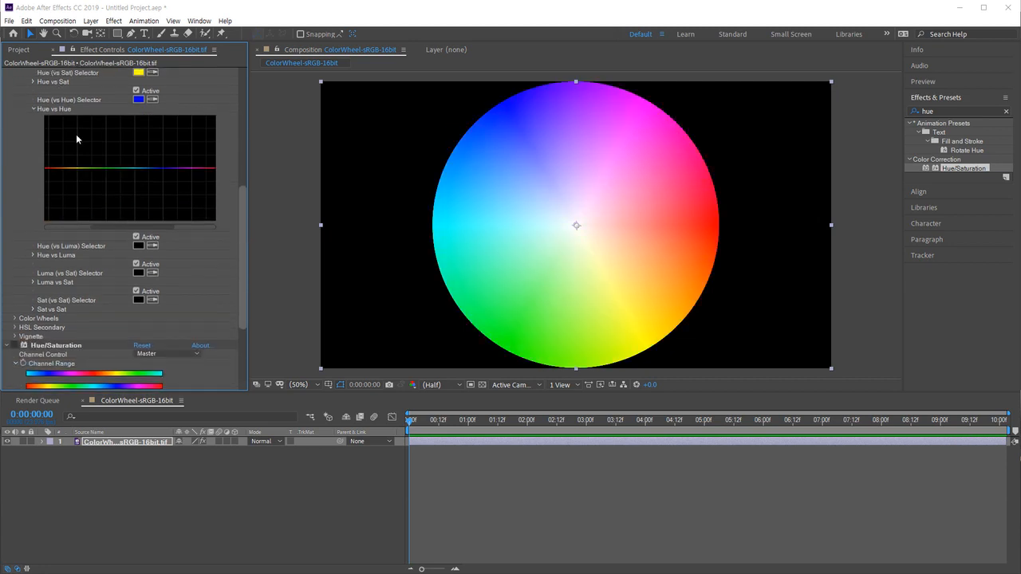
click(35, 112)
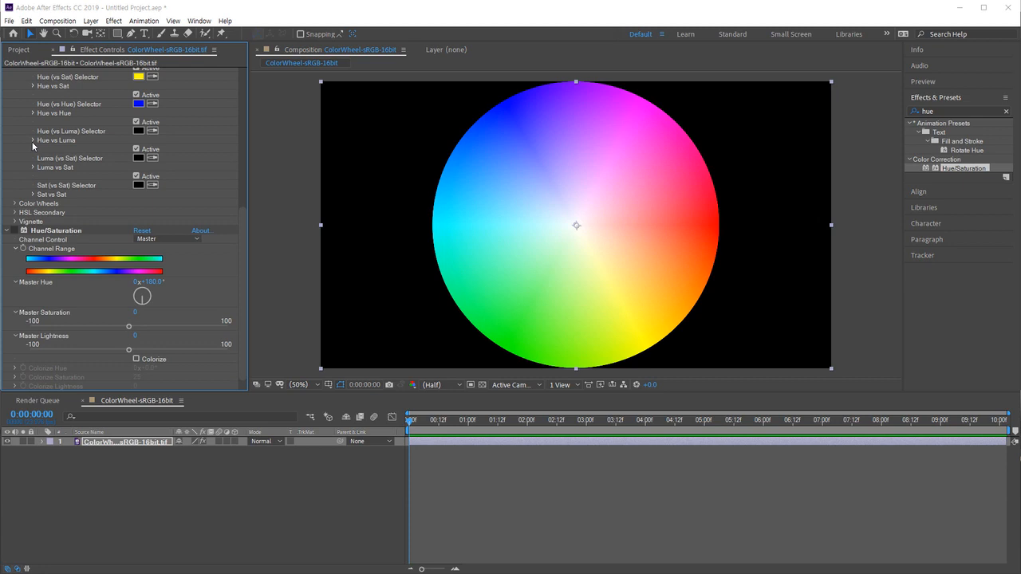
click(33, 140)
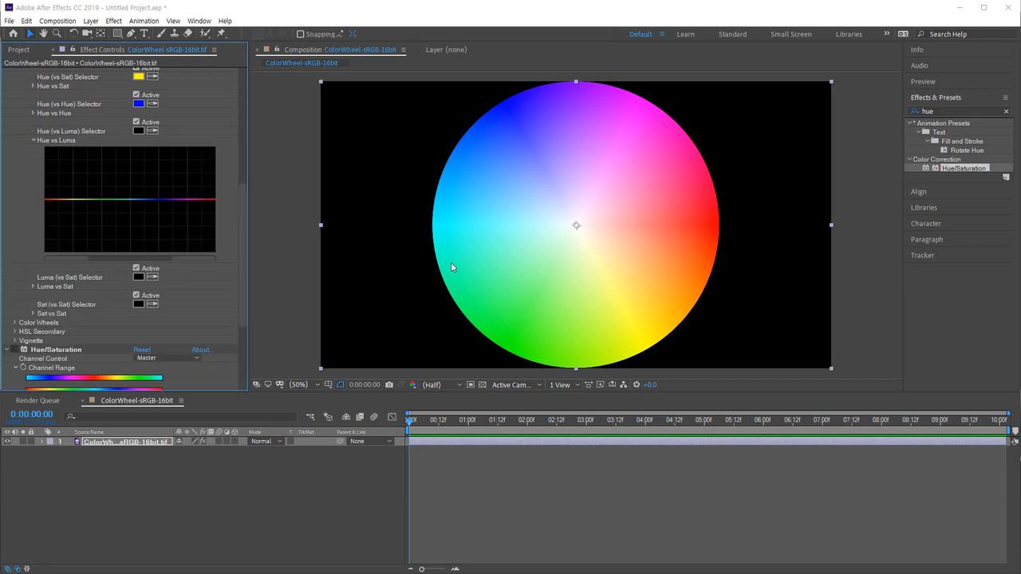
- Sample the wheel's red edge for Hue vs Luma, raise the red point near the maximum, and reset the curve
scroll(243, 277, down, 3)
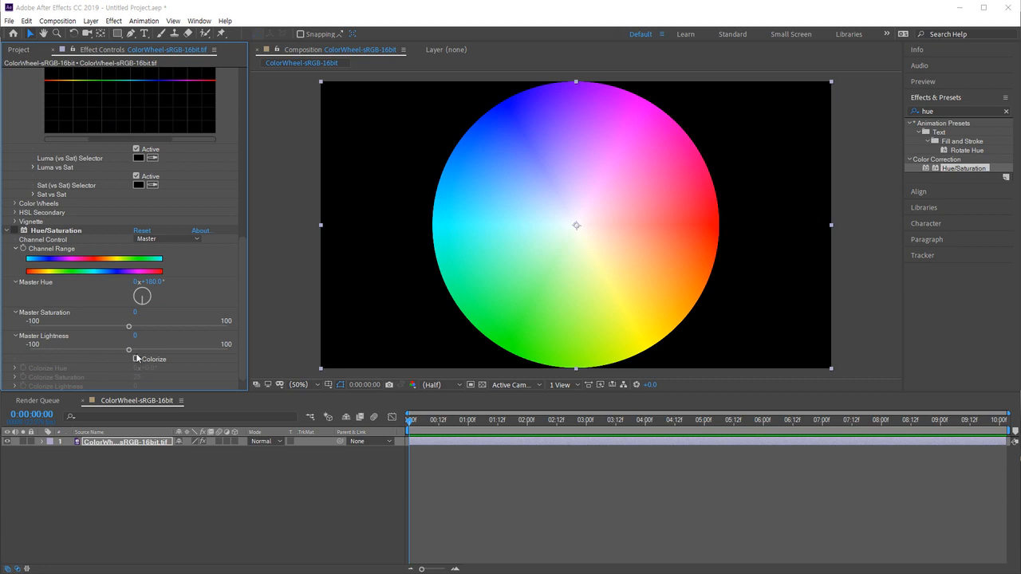
drag(237, 263, 238, 167)
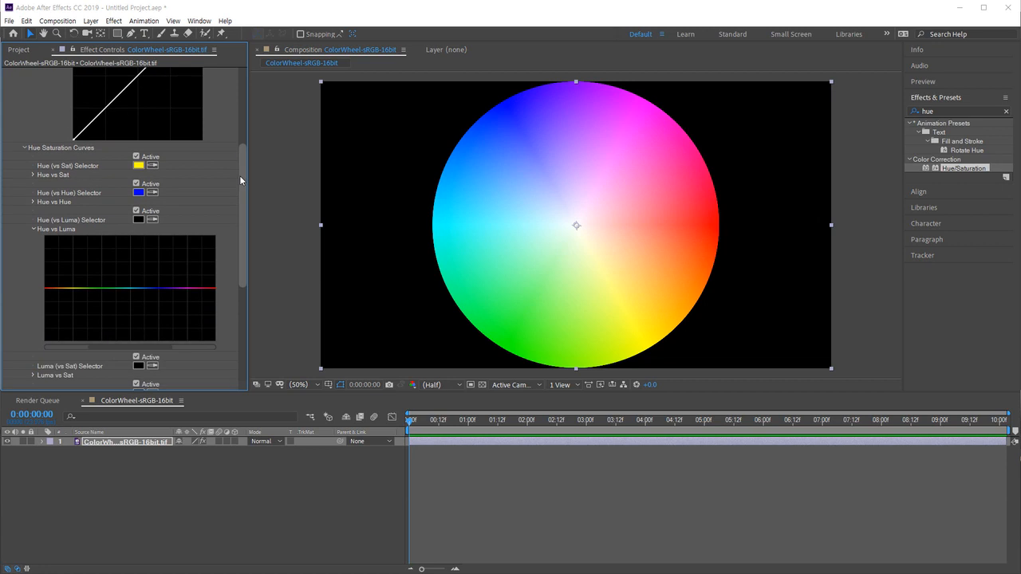
click(151, 220)
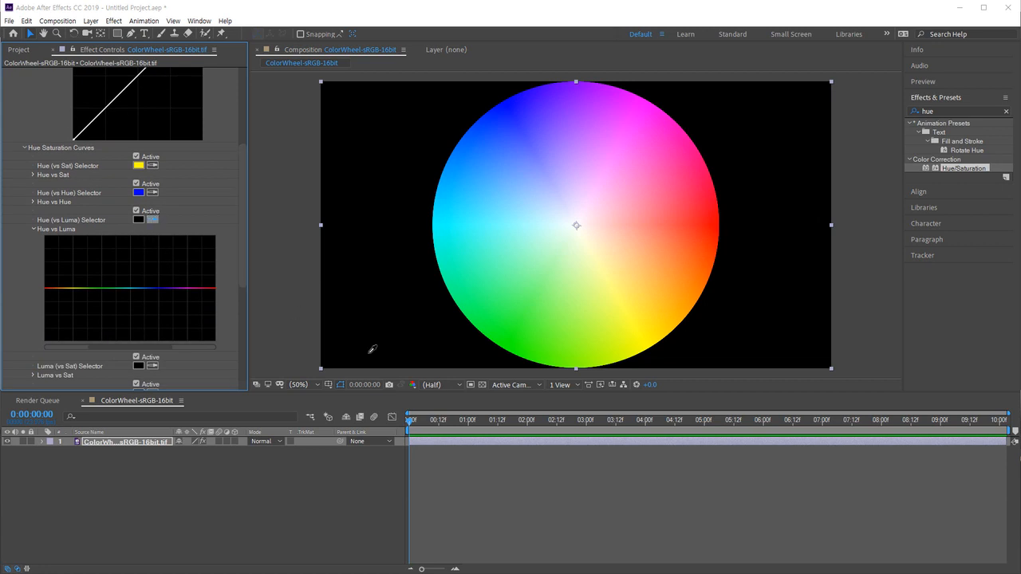
click(720, 222)
drag(44, 288, 47, 237)
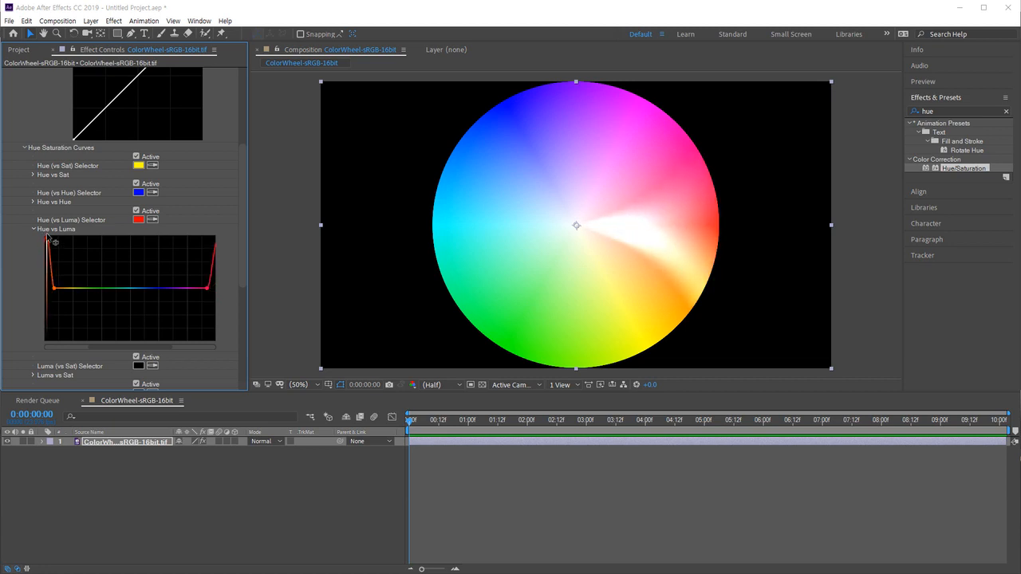
double_click(54, 289)
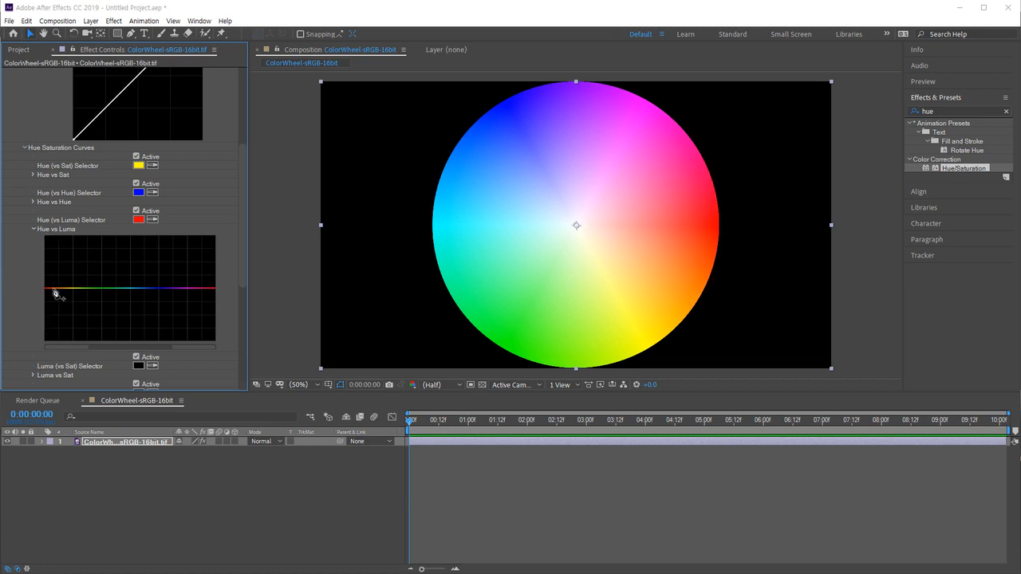
- Sample the wheel's green area for Hue vs Luma, raise the green point partway, and reset the curve
click(152, 219)
click(534, 302)
drag(102, 292, 108, 264)
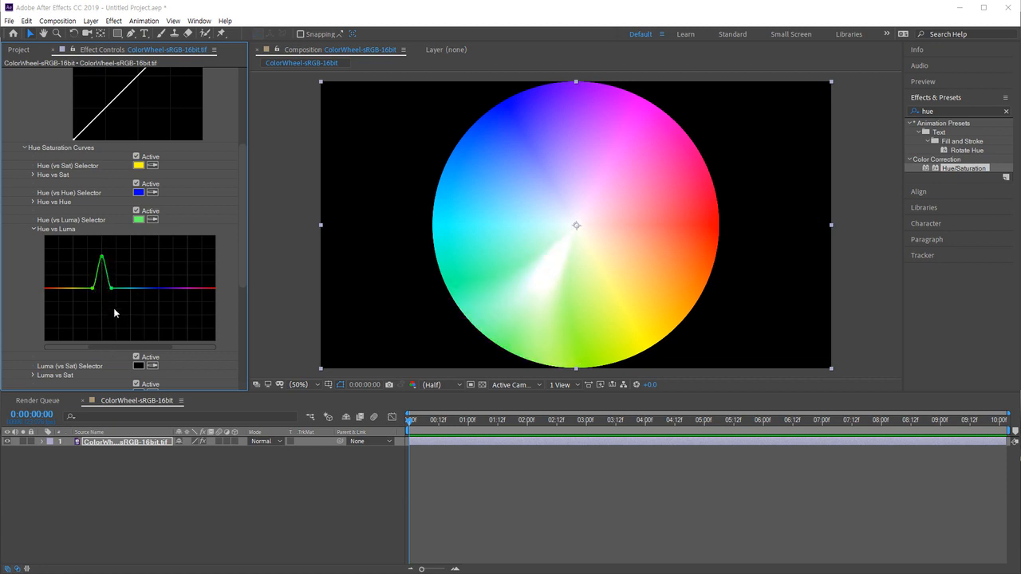
double_click(114, 293)
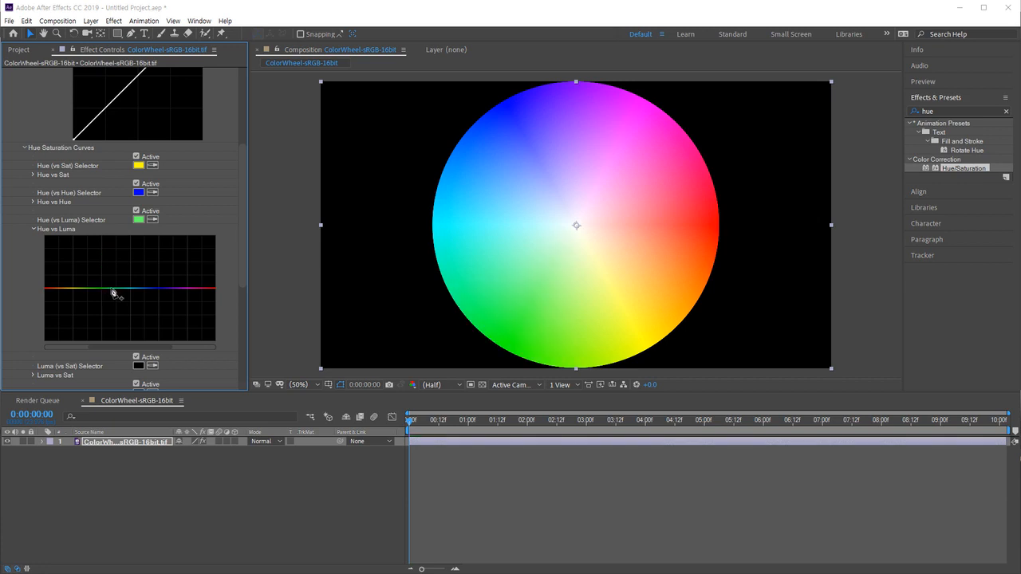
- Switch from the Hue vs Luma curve to Luma vs Sat and sample the purple at the wheel's upper edge
click(34, 229)
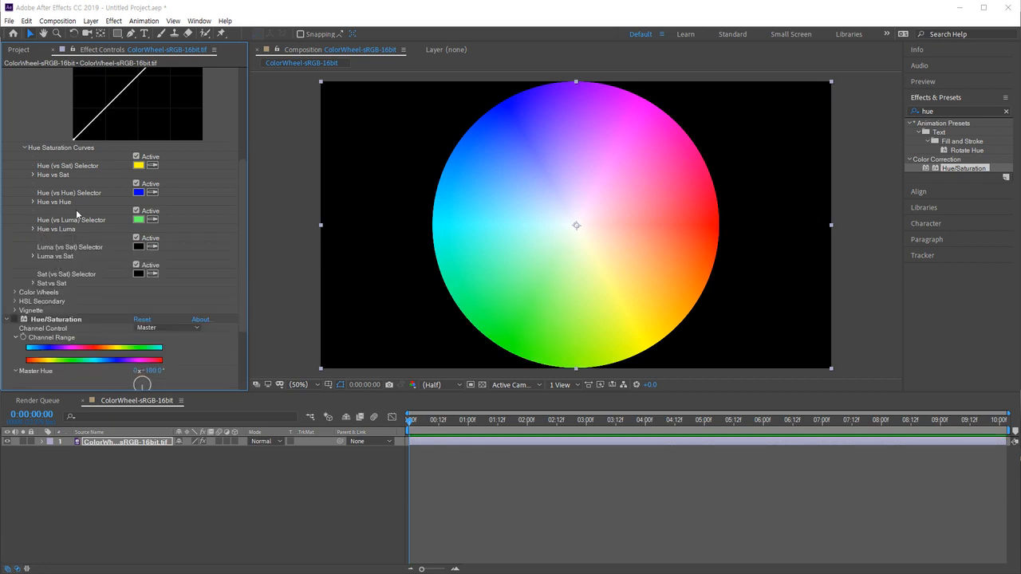
click(33, 256)
click(152, 247)
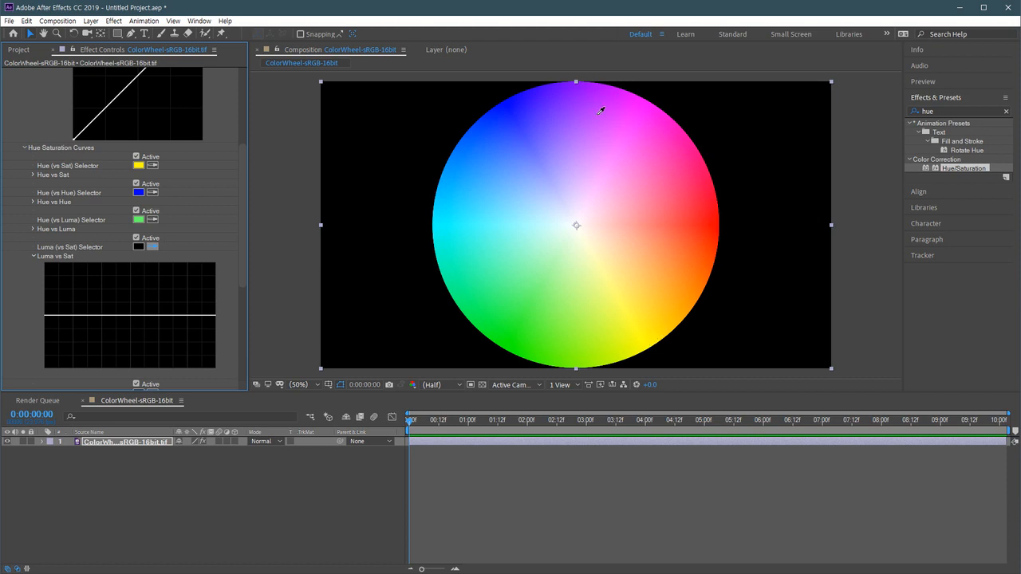
click(603, 88)
scroll(102, 311, down, 1)
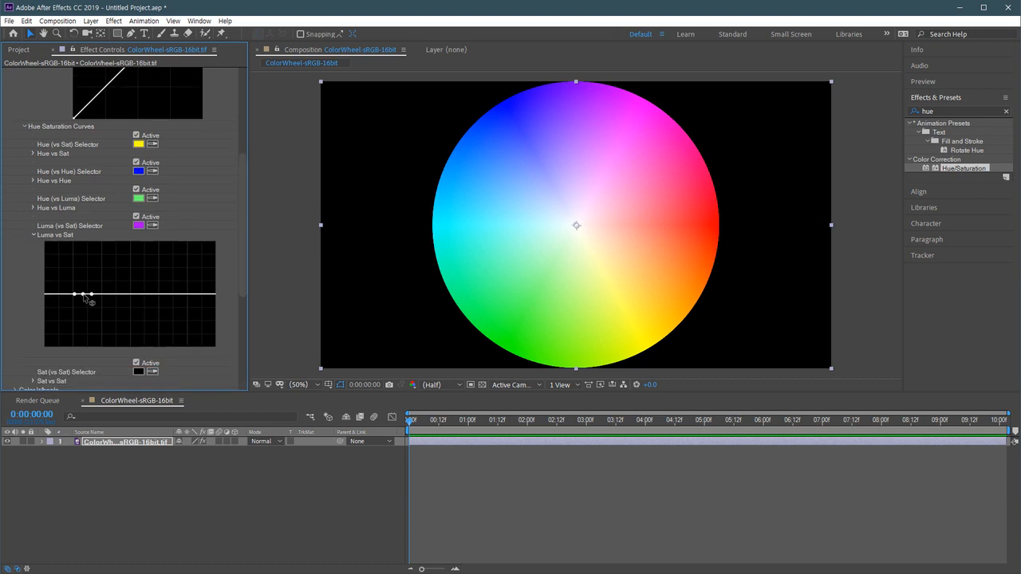
- Drop the middle Luma vs Sat point to the minimum, spread its side points outward, and reset the curve
drag(84, 296, 98, 345)
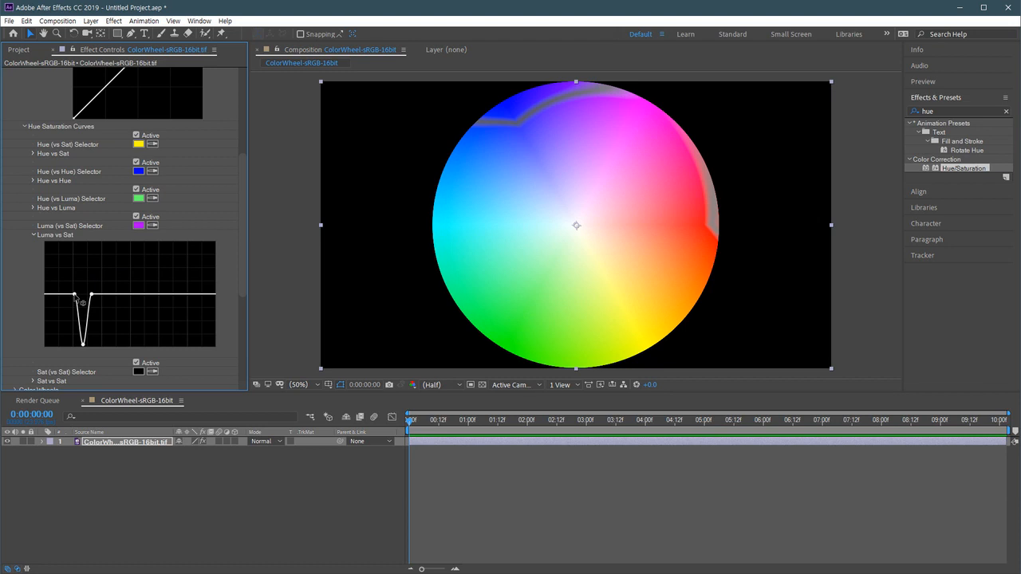
drag(93, 298, 50, 296)
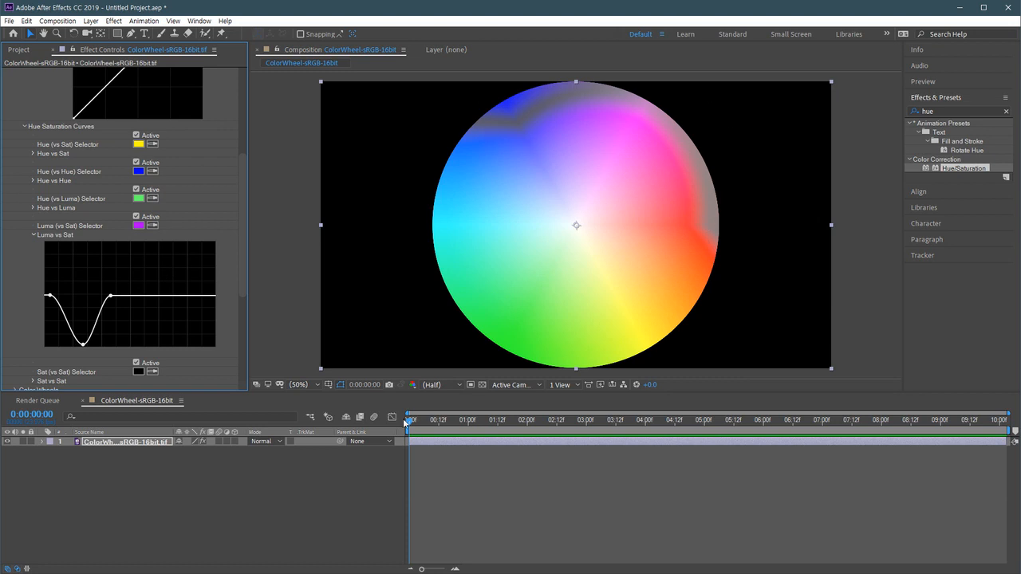
double_click(112, 301)
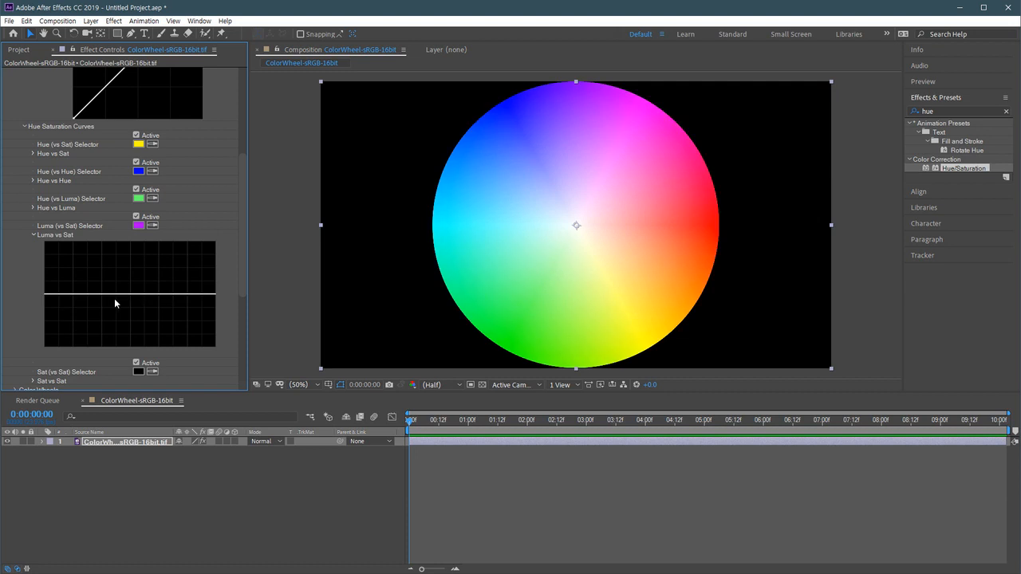
- Switch from Luma vs Sat to the Sat vs Sat curve, sample the wheel's magenta area, and try adjusting the high-saturation points
click(34, 234)
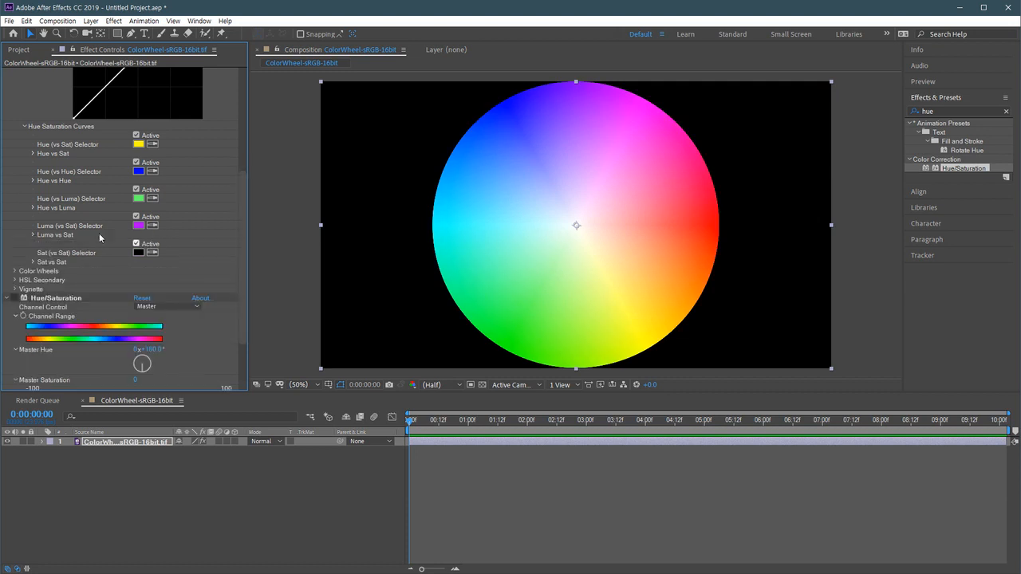
click(34, 263)
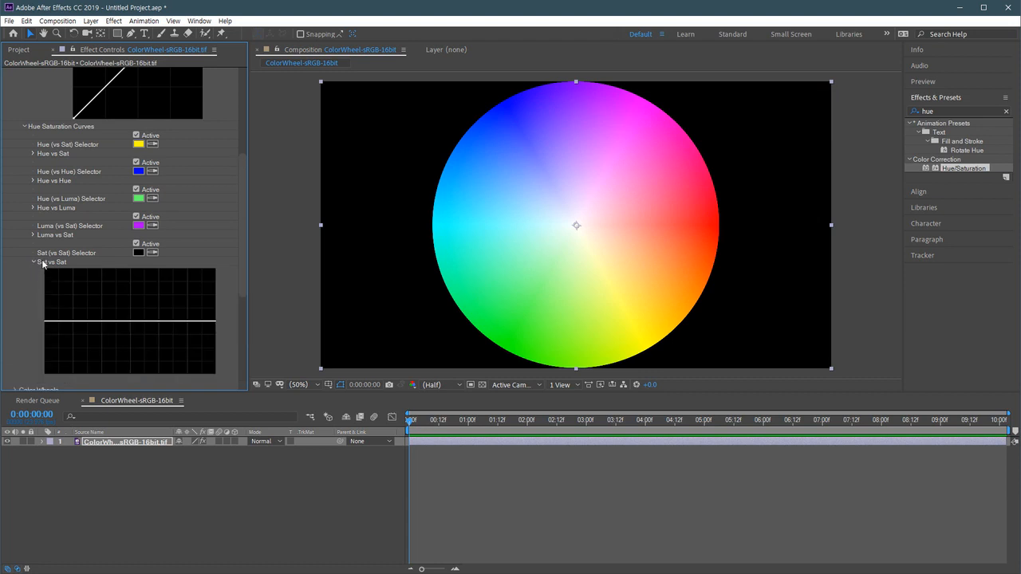
click(153, 253)
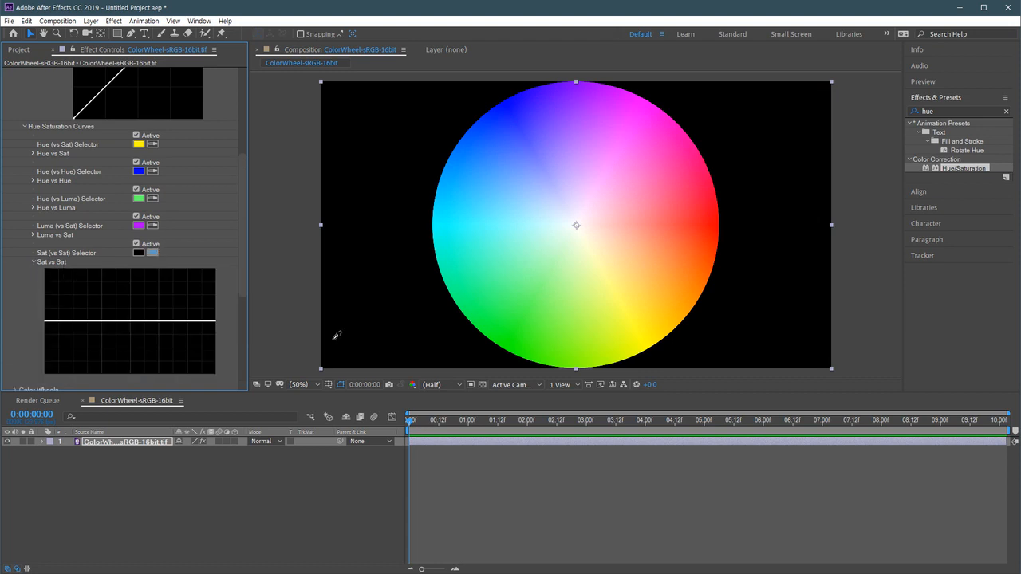
click(662, 120)
mouse_move(207, 321)
mouse_down()
mouse_move(210, 371)
mouse_move(211, 274)
mouse_move(229, 239)
mouse_move(230, 401)
mouse_move(231, 278)
mouse_move(230, 393)
mouse_move(224, 283)
mouse_move(212, 321)
mouse_up()
drag(245, 289, 246, 193)
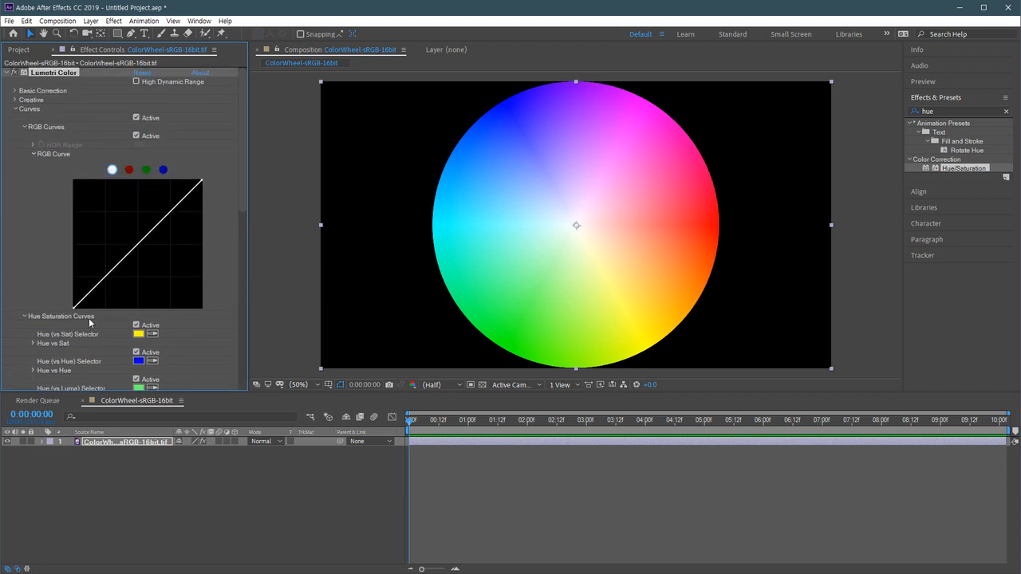
drag(245, 196, 173, 249)
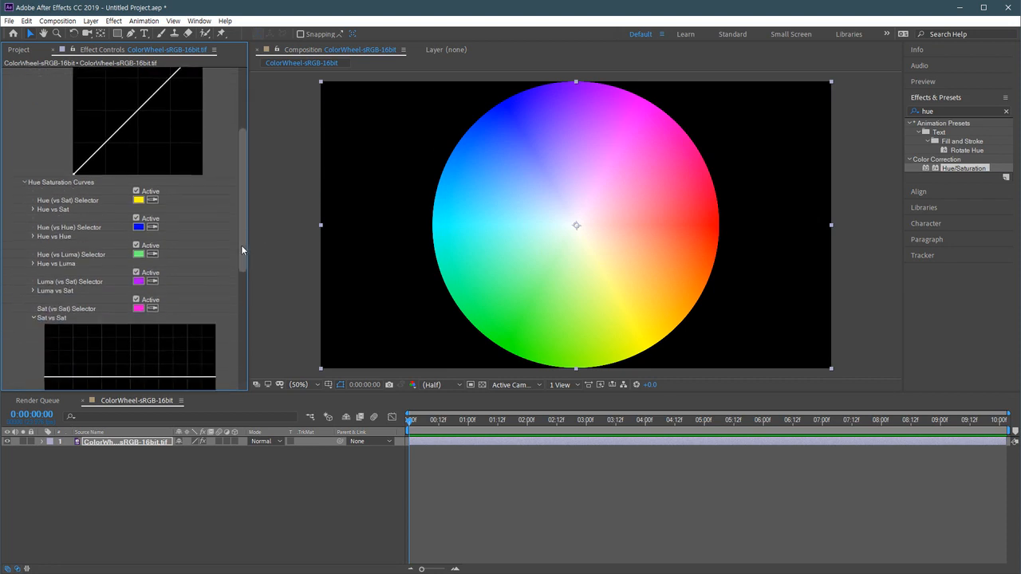
scroll(241, 230, down, 3)
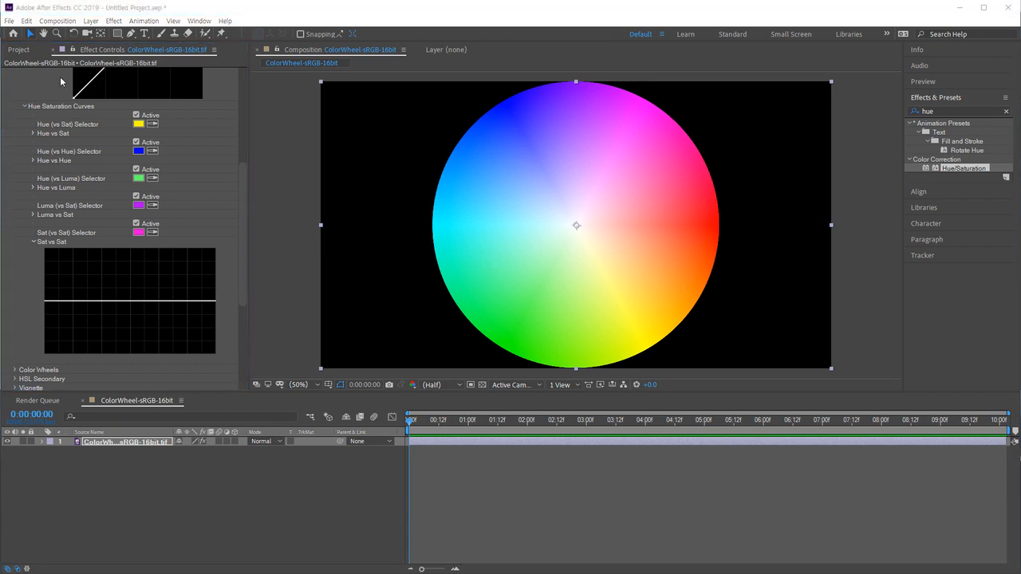
- Create a new composition from the Flowers - 4356.mp4 footage in the project
click(19, 50)
click(118, 253)
click(45, 168)
drag(32, 170, 37, 389)
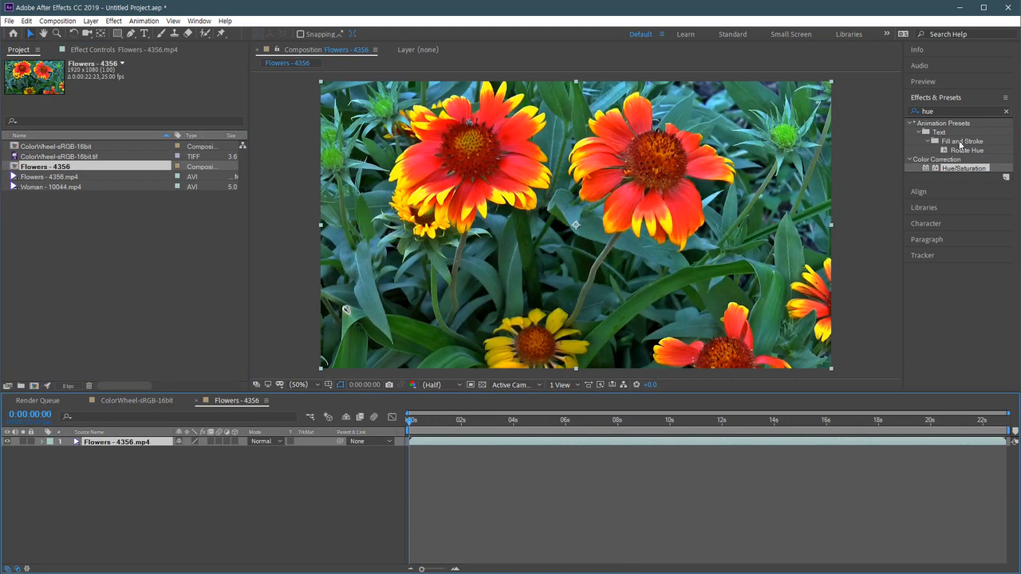
- Apply the Lumetri Color effect to the Flowers - 4356.mp4 layer and move the current time to 0:00:17:22
click(955, 113)
text(lum)
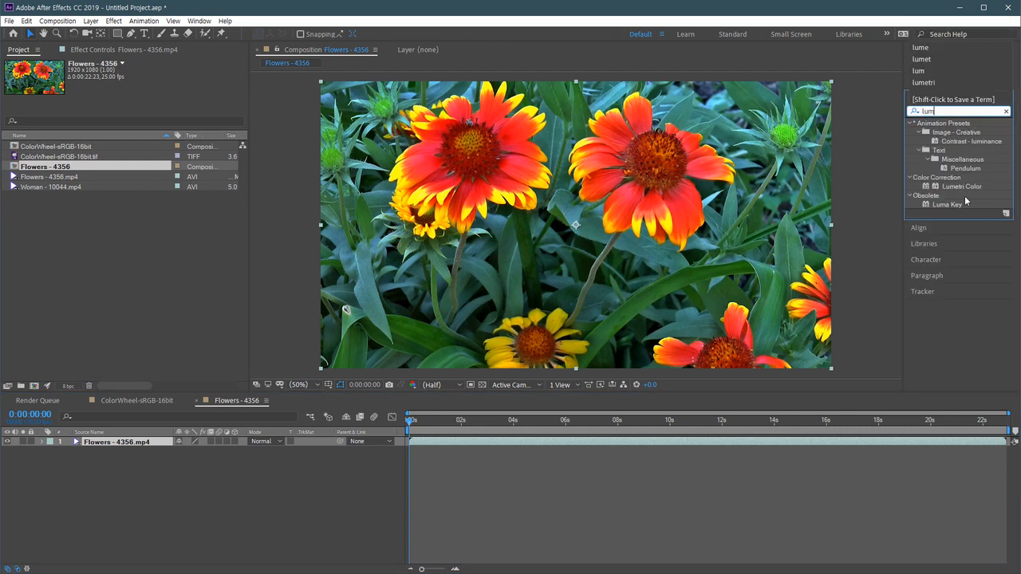
drag(962, 185, 340, 323)
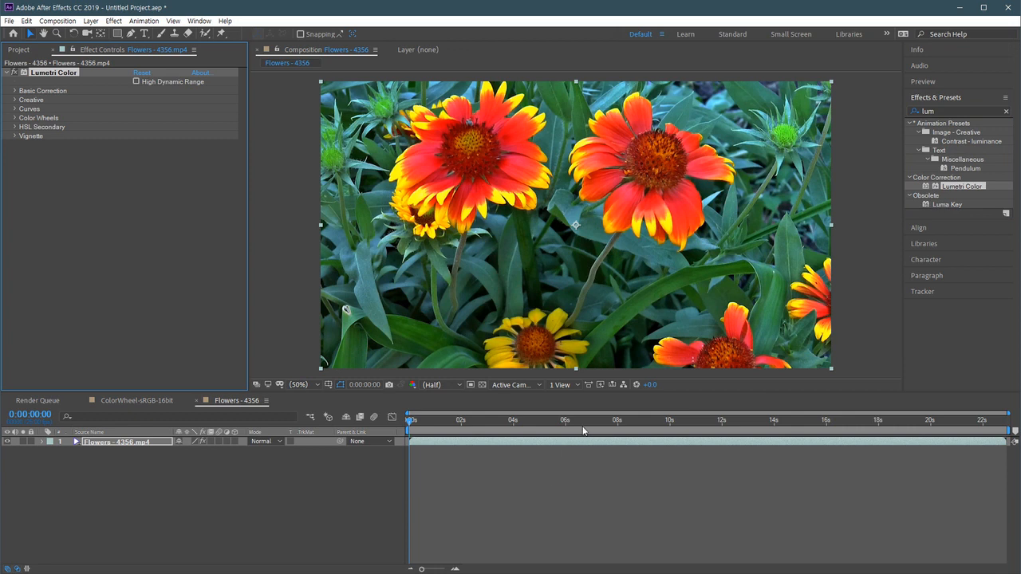
drag(576, 420, 877, 423)
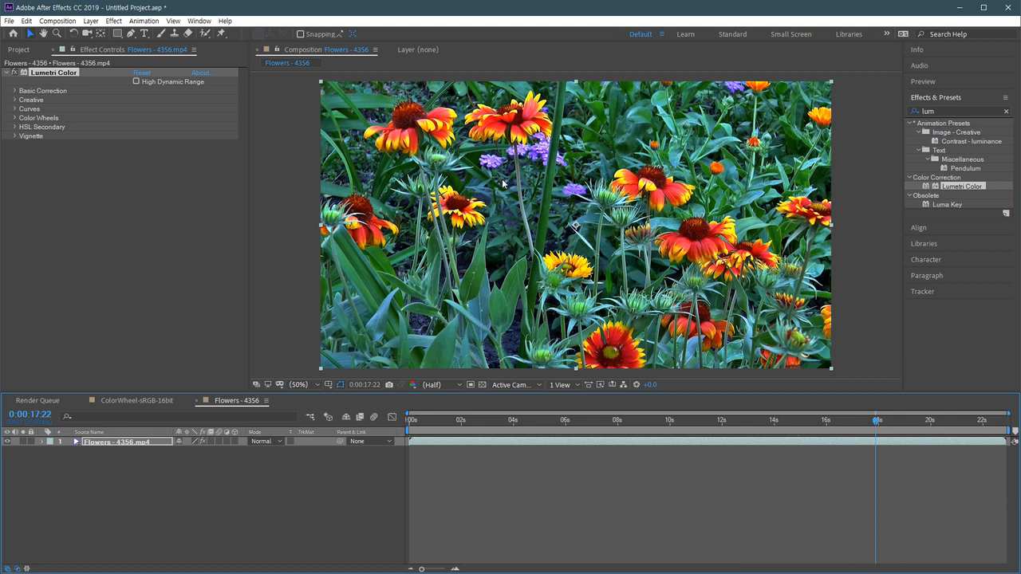
- Sample a green leaf for the Hue vs Sat curve, drop the green point to the minimum, and view the composition at 100%
click(16, 109)
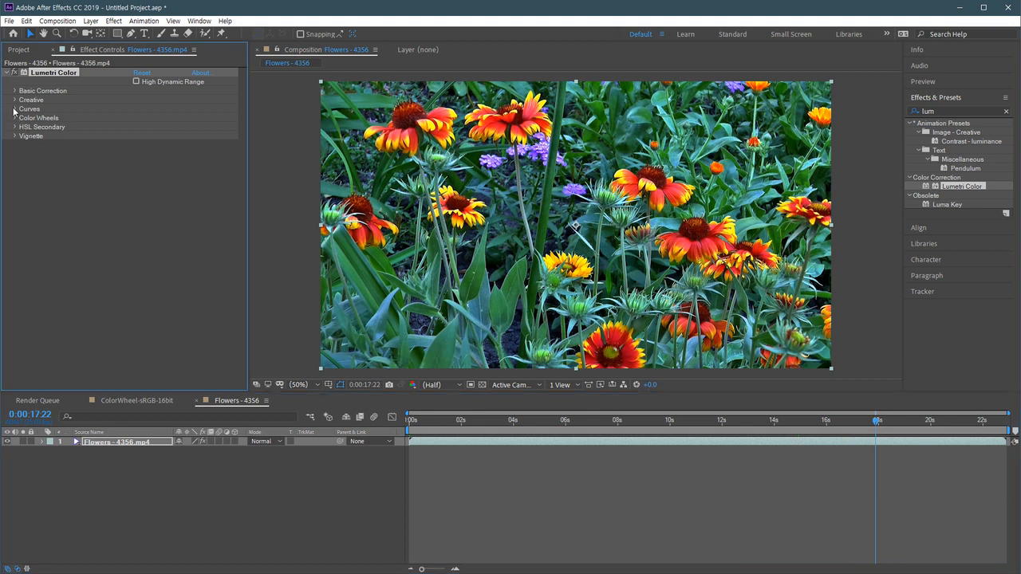
drag(243, 180, 240, 226)
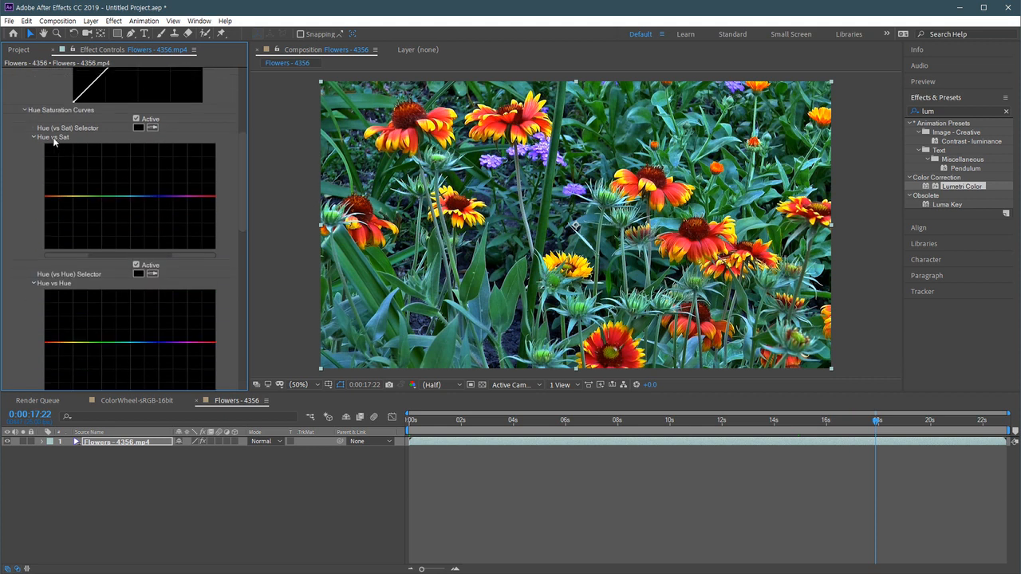
click(154, 128)
click(492, 283)
drag(103, 196, 111, 256)
key(slash)
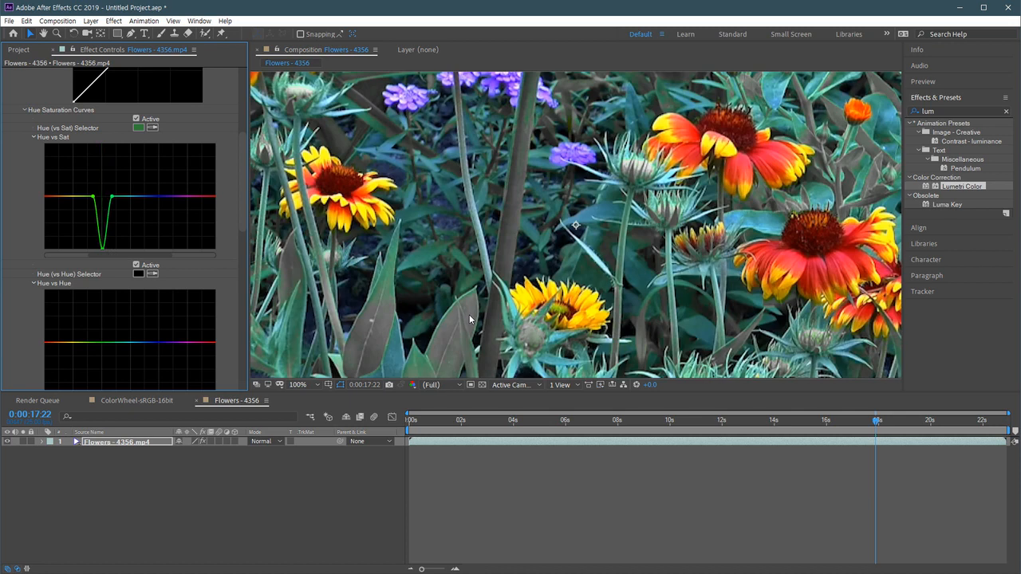
- Raise the green point of the Hue vs Sat curve near the maximum, widen its hue range, and view the more saturated foliage
key(space)
drag(526, 312, 572, 257)
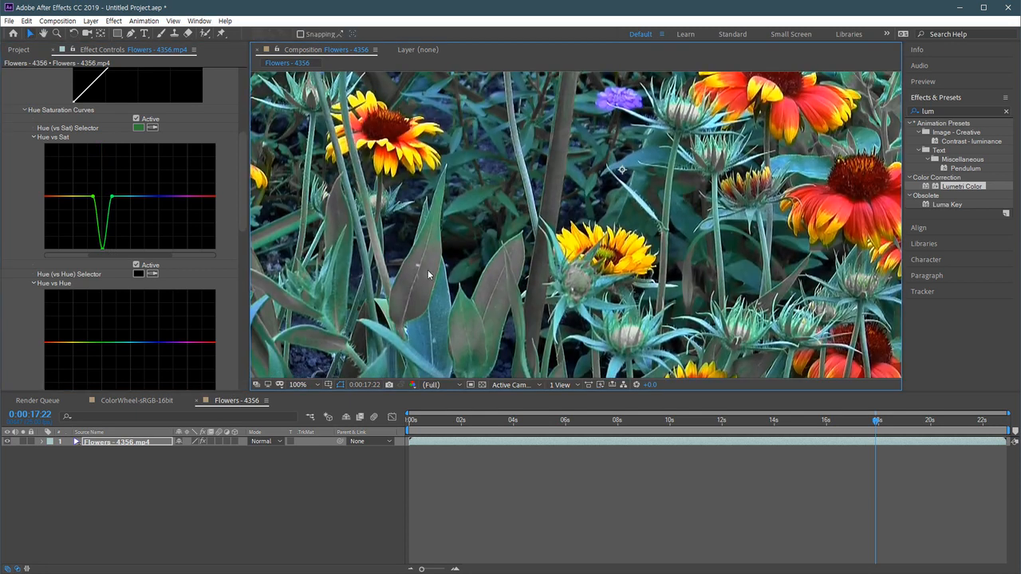
drag(108, 254, 111, 166)
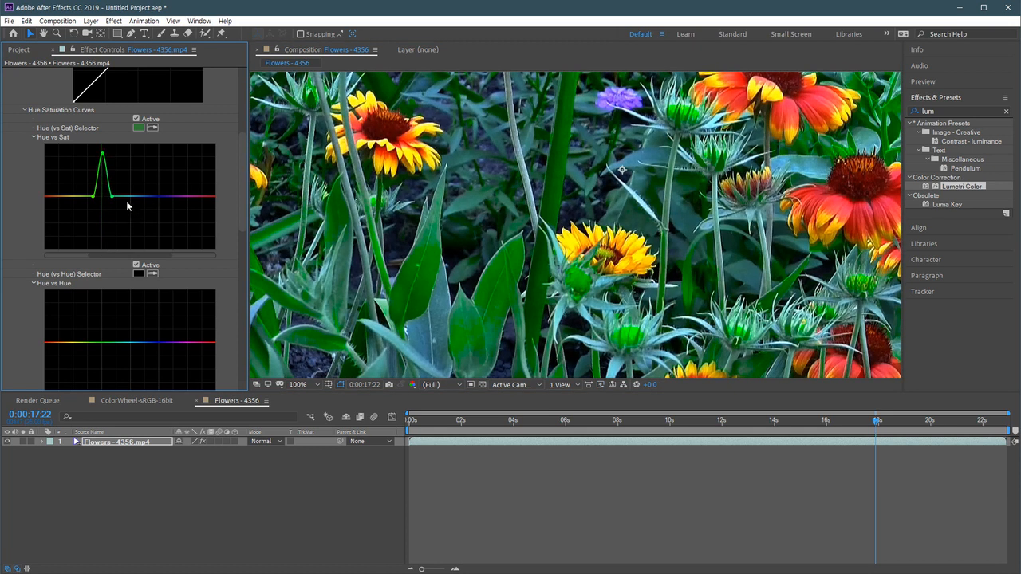
drag(112, 197, 85, 201)
key(h)
drag(566, 316, 379, 314)
key(space)
drag(780, 150, 635, 233)
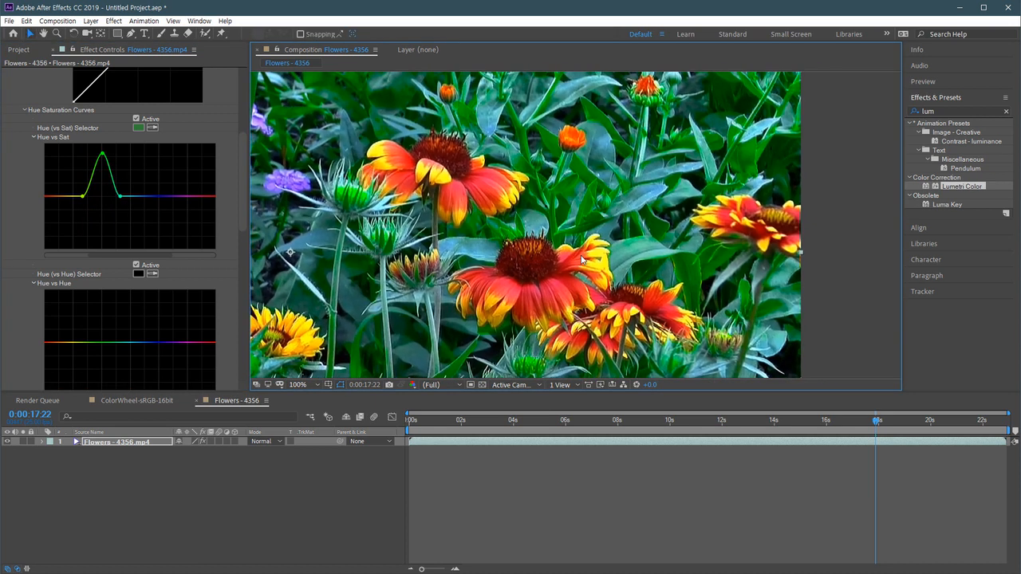
- Drop the widened curve's green point to the minimum and inspect the desaturated foliage at 50%, 100% and 200% magnification
drag(103, 166, 110, 255)
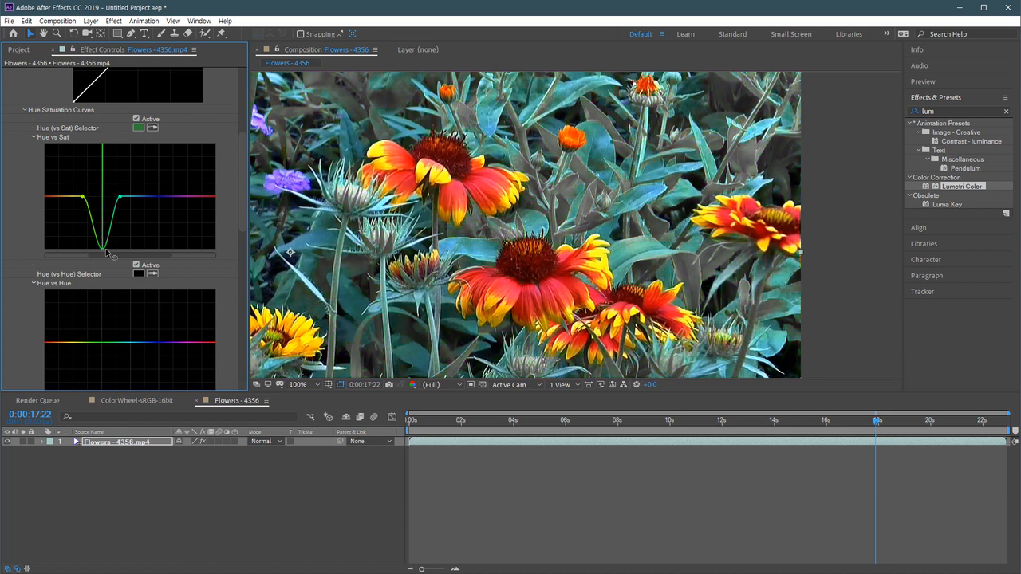
key(space)
drag(607, 279, 634, 57)
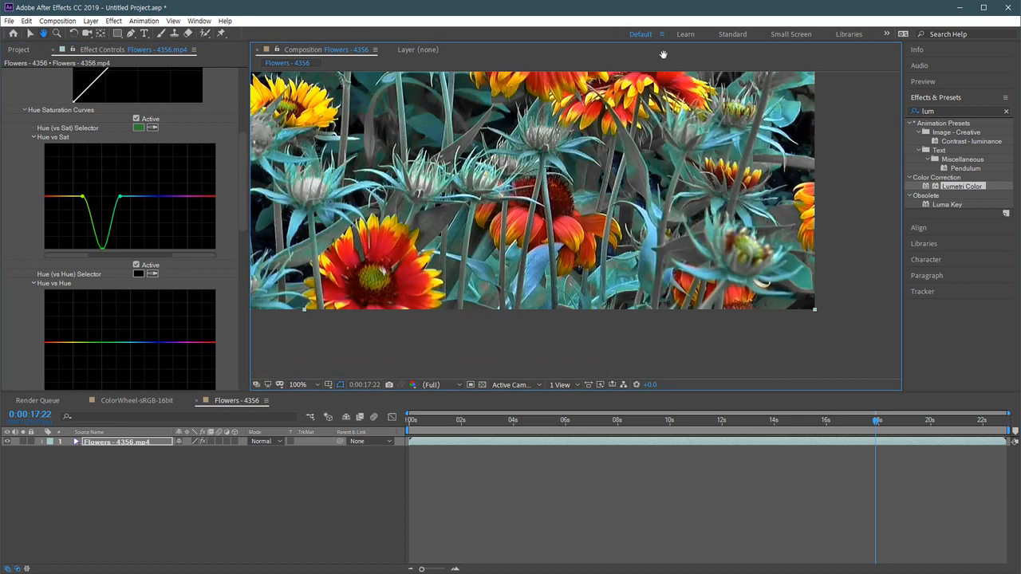
drag(625, 271, 647, 276)
key(space)
drag(370, 255, 583, 324)
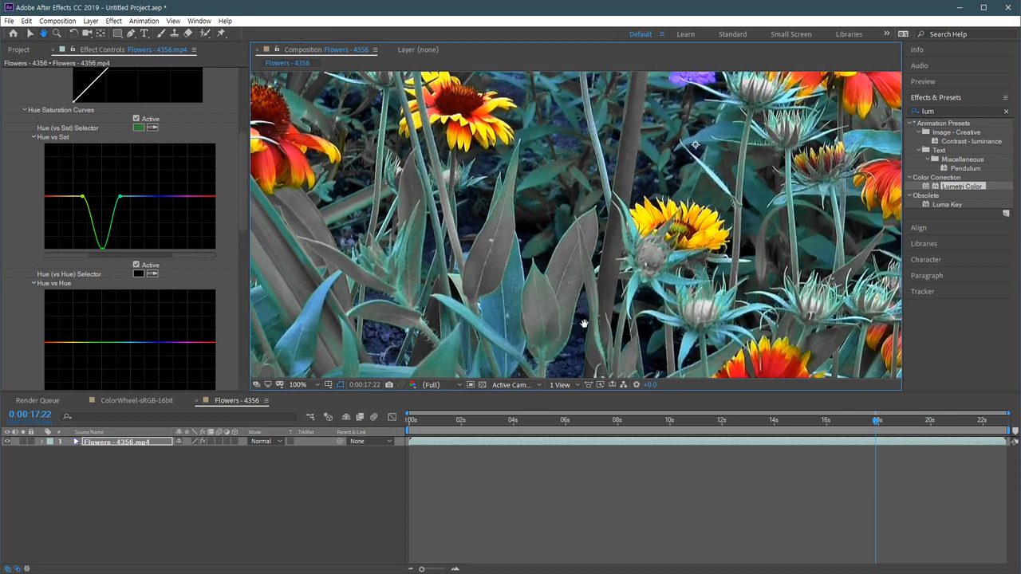
scroll(489, 301, down, 1)
key(space)
drag(610, 243, 472, 285)
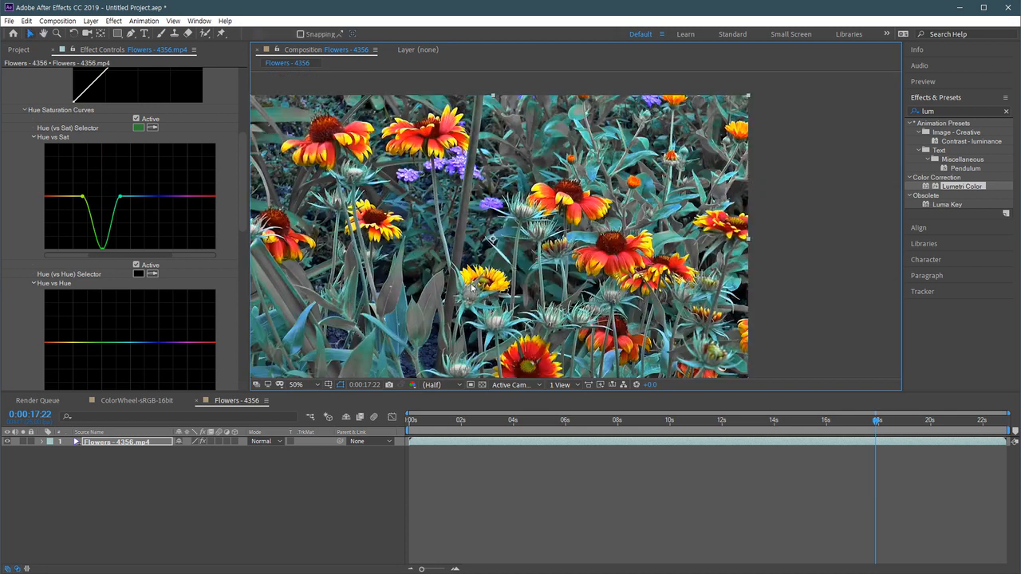
scroll(630, 256, up, 2)
key(space)
drag(716, 247, 548, 296)
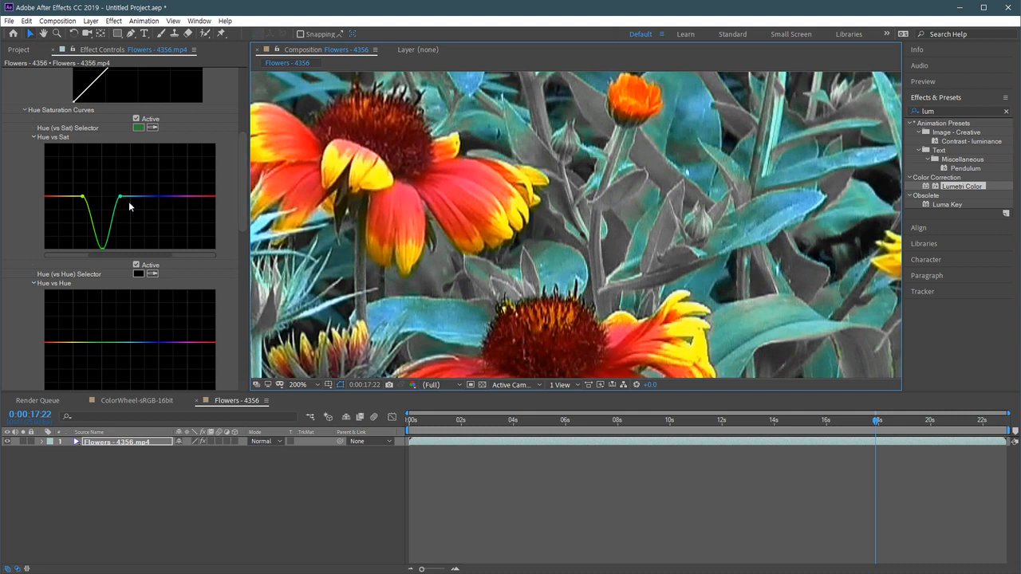
- Turn the green dip of the Hue vs Sat curve into a steep-sided flat bottom and examine the leaf edges at up to 800%
scroll(175, 221, down, 2)
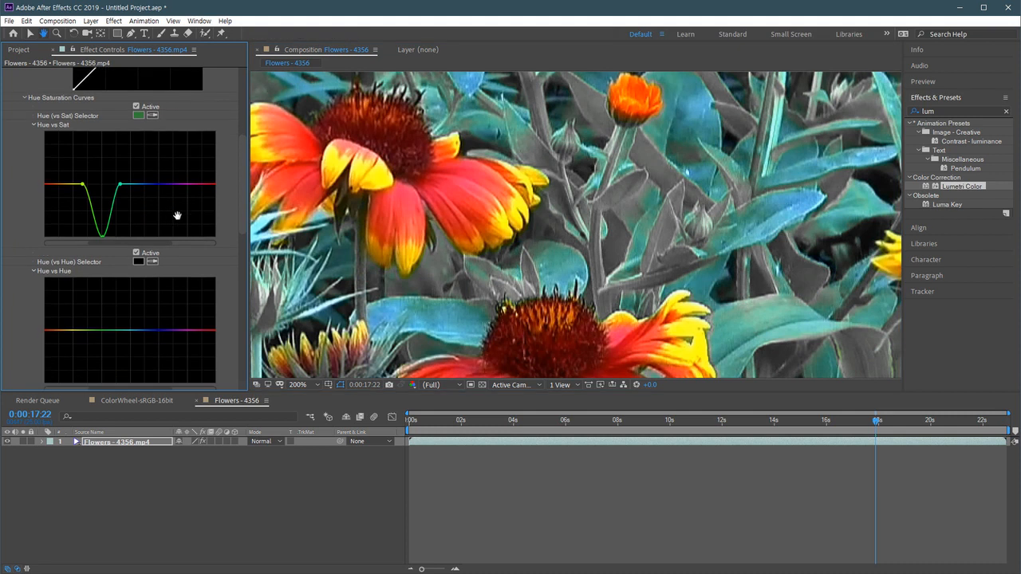
key(v)
mouse_move(100, 232)
mouse_down()
mouse_move(94, 248)
mouse_move(119, 241)
mouse_move(83, 238)
mouse_up()
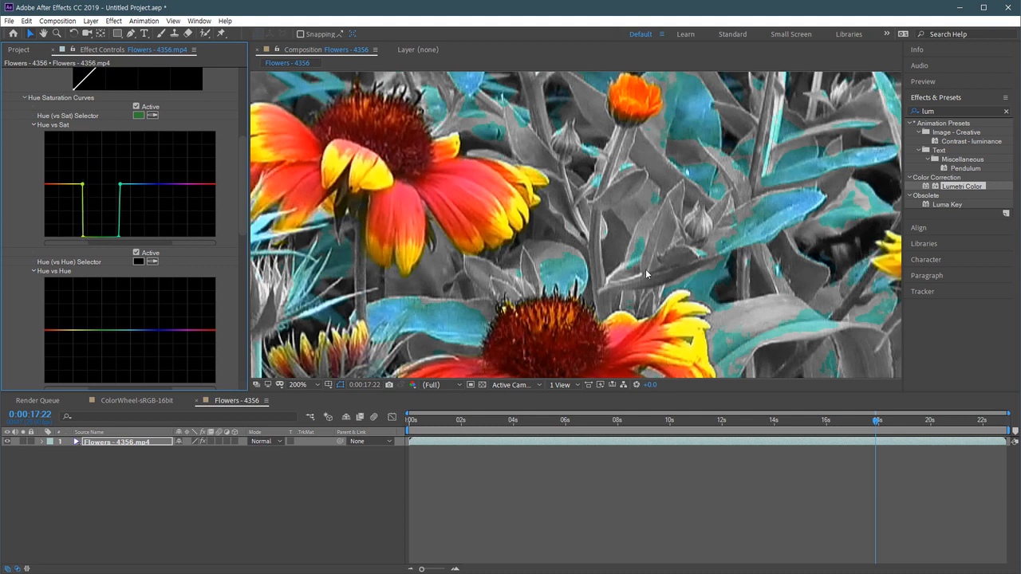
scroll(583, 267, up, 2)
scroll(516, 261, up, 1)
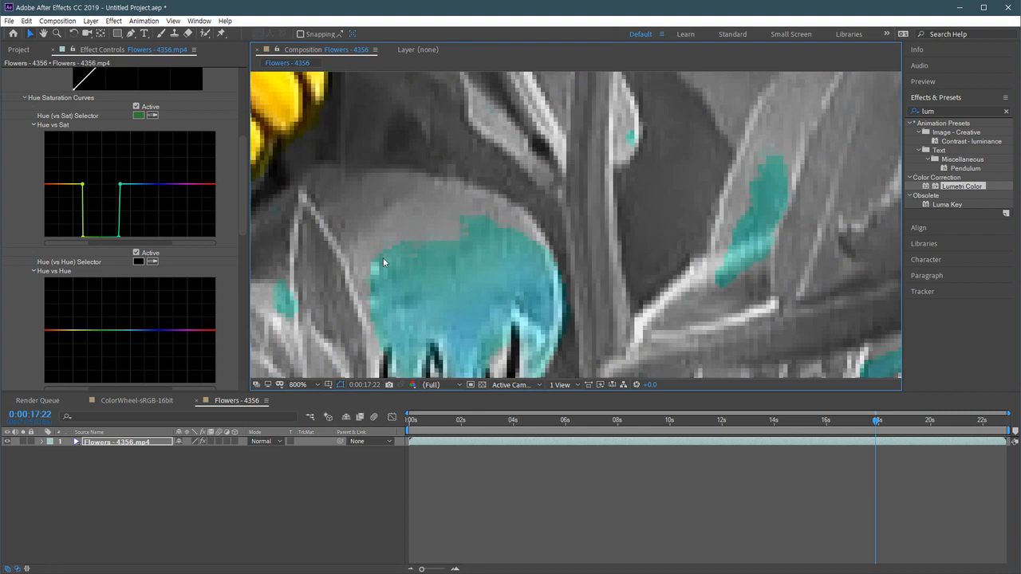
drag(719, 284, 617, 270)
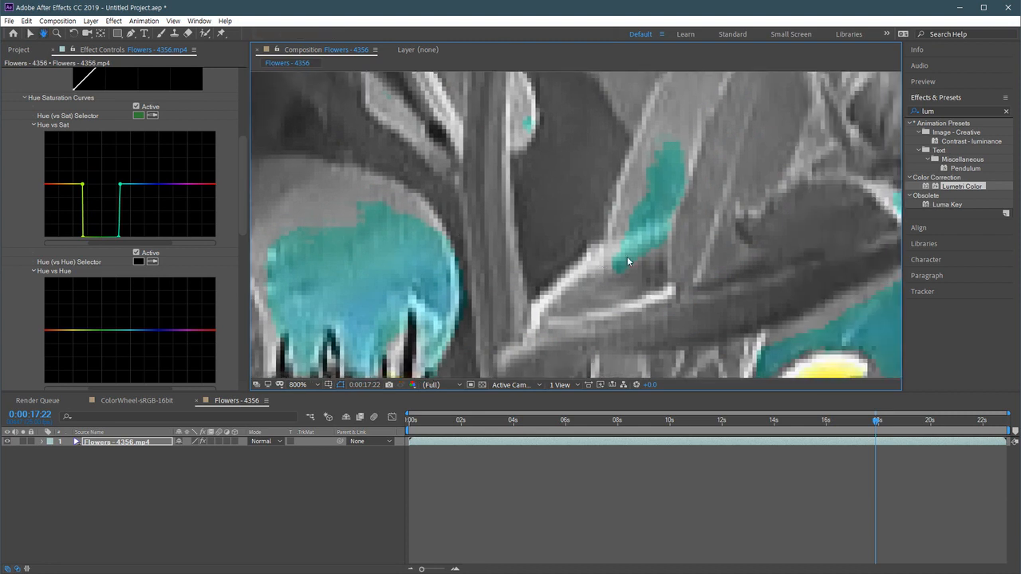
scroll(623, 239, down, 6)
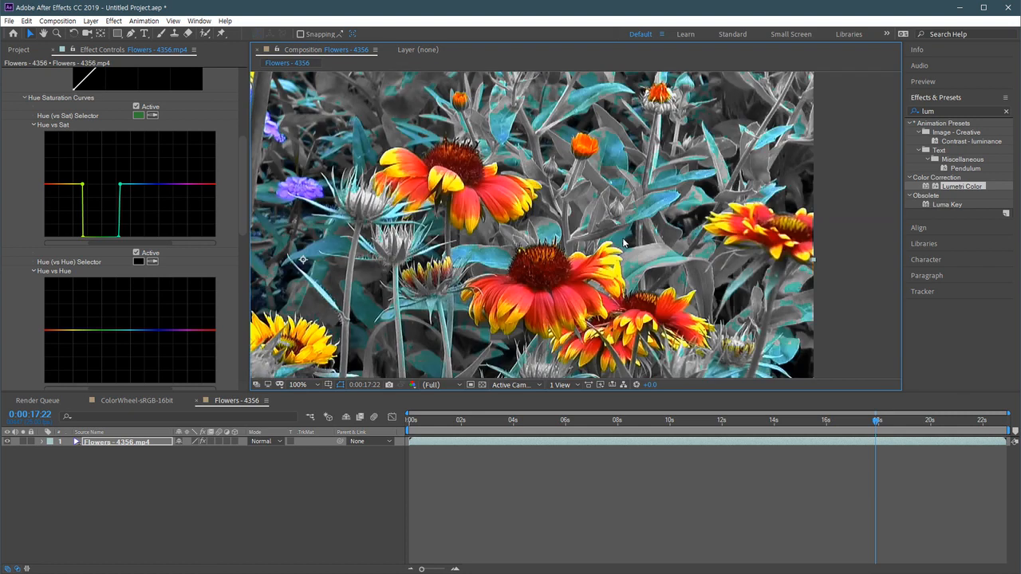
scroll(630, 236, up, 4)
drag(601, 156, 589, 281)
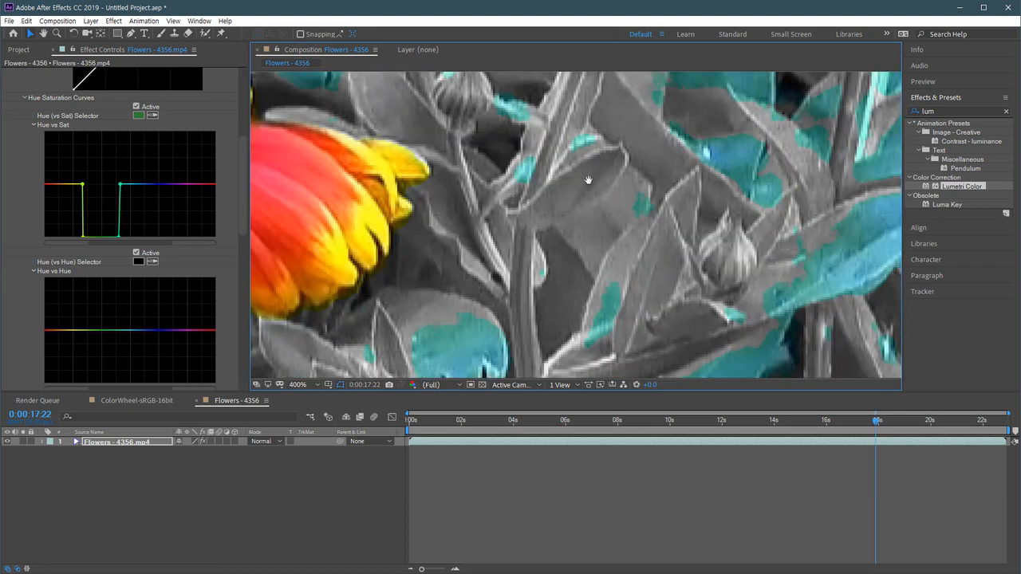
drag(592, 175, 561, 298)
drag(631, 201, 586, 271)
key(v)
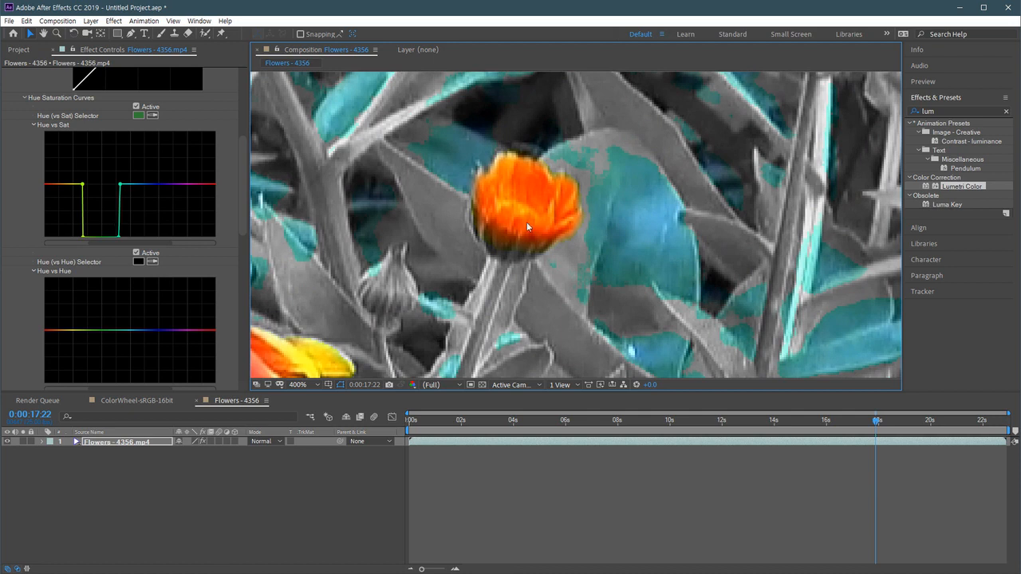
- Reduce the flat bottom to one green point just above the minimum and check the smoother falloff, ending at 50% magnification
drag(83, 237, 90, 233)
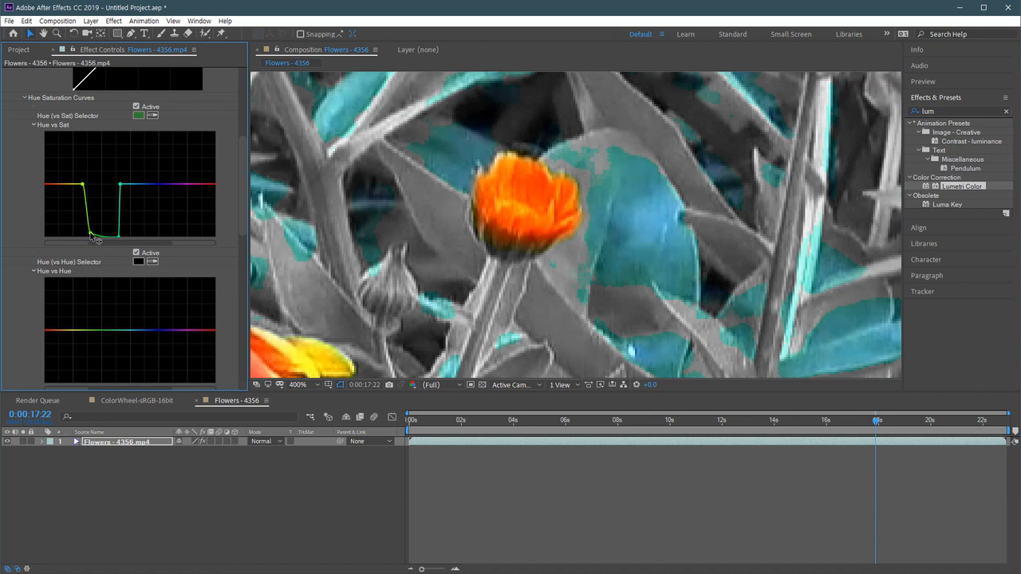
ctrl+click(91, 234)
drag(118, 238, 100, 232)
key(space)
drag(667, 251, 569, 201)
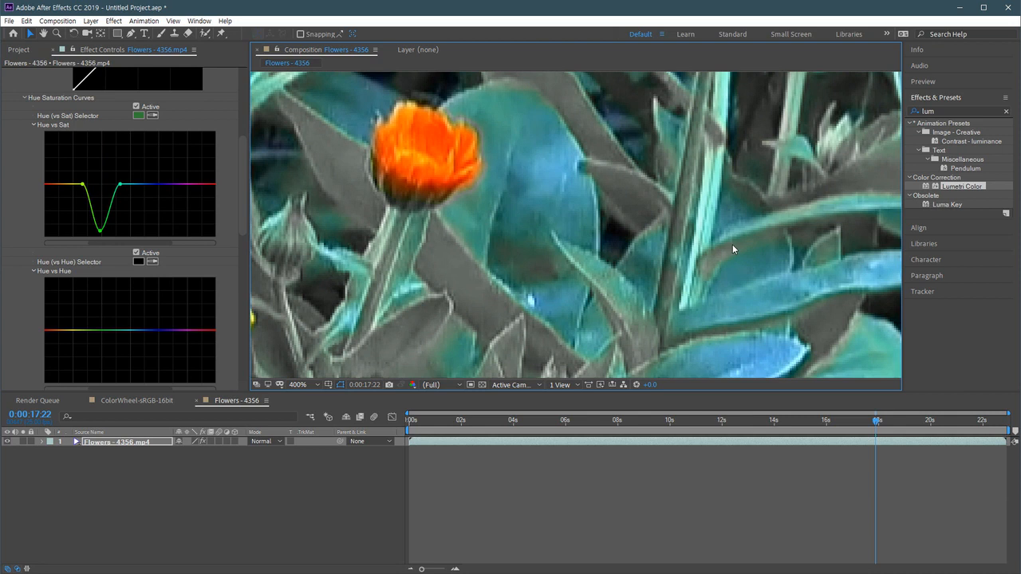
scroll(526, 200, down, 6)
key(space)
drag(561, 260, 703, 202)
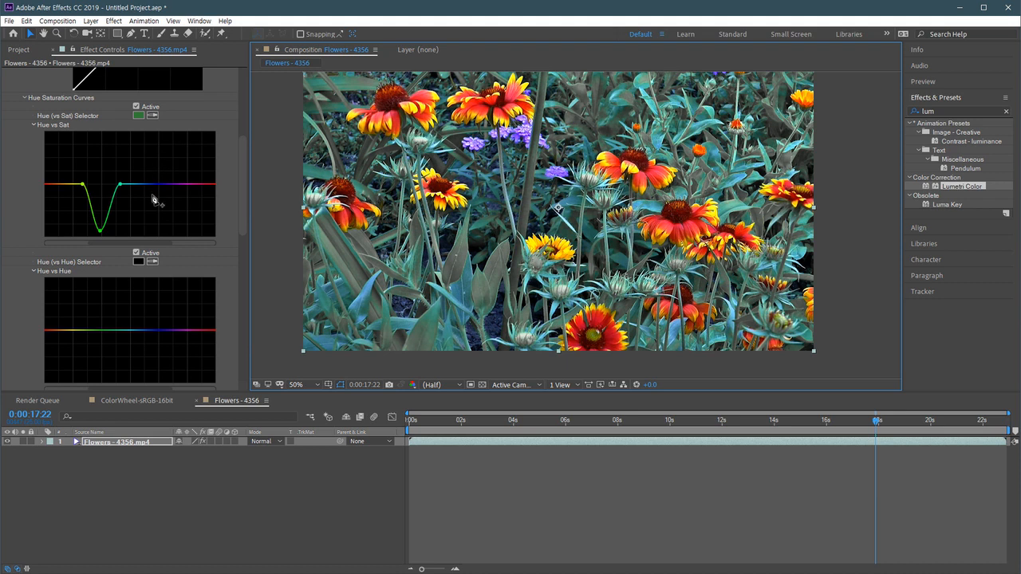
- Reset the Hue vs Sat curve and sample a red flower petal for the Hue vs Hue curve at 100% magnification
double_click(122, 188)
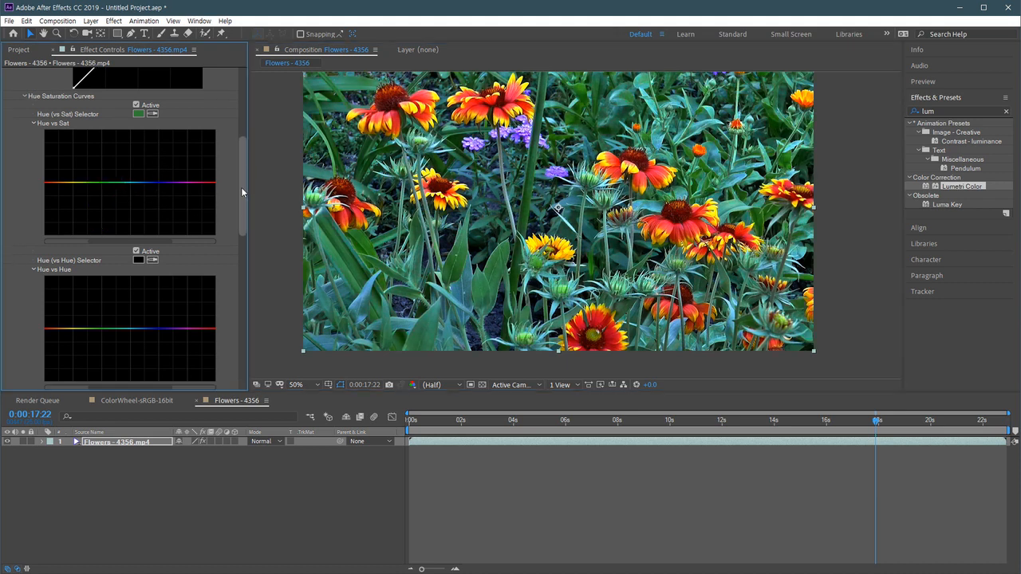
scroll(240, 195, down, 3)
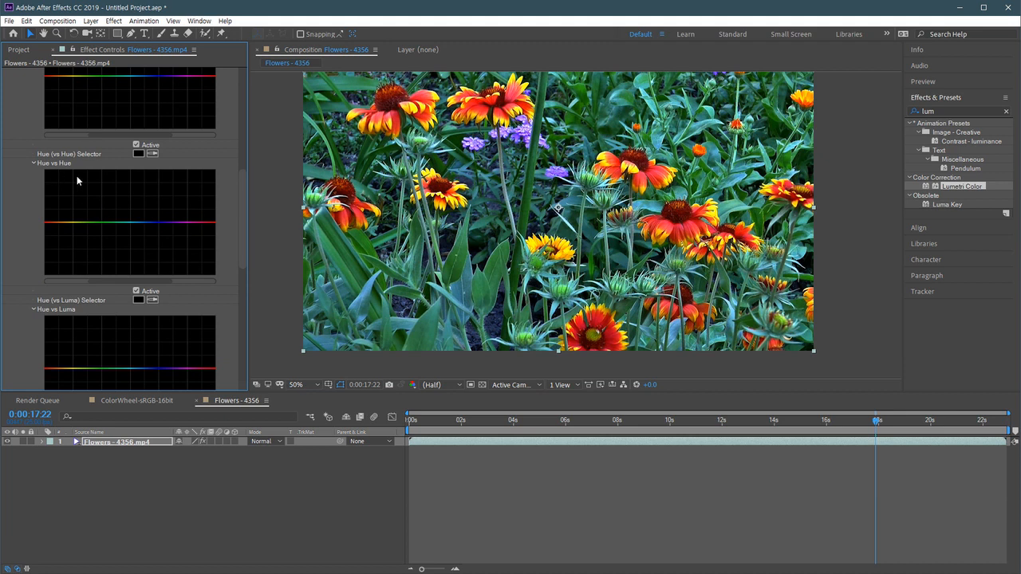
scroll(692, 228, up, 1)
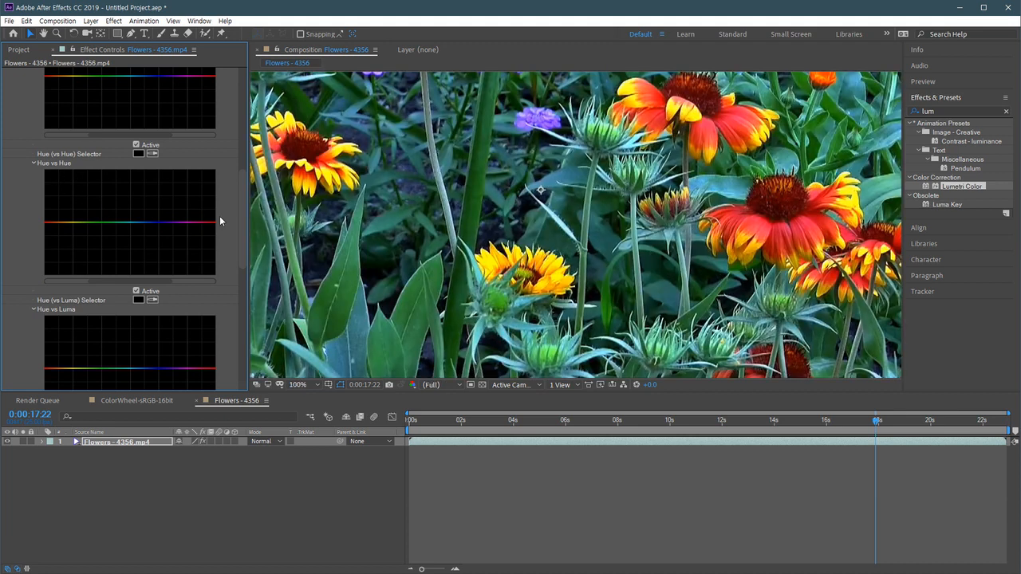
click(153, 153)
click(811, 237)
drag(565, 296, 466, 303)
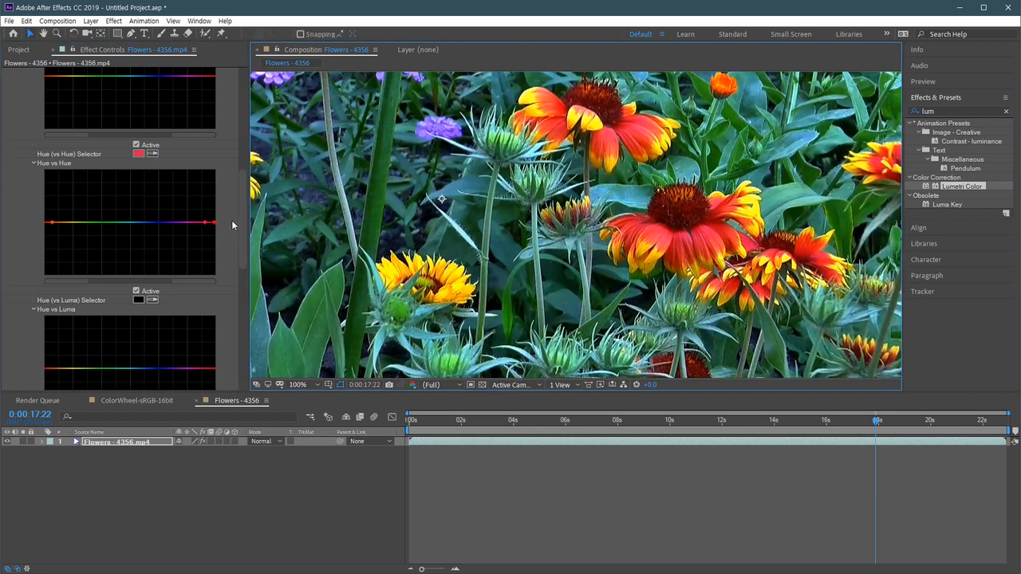
- Raise the red point of the Hue vs Hue curve to turn the petals purple, and compare with the curve inactive and active
drag(214, 222, 229, 194)
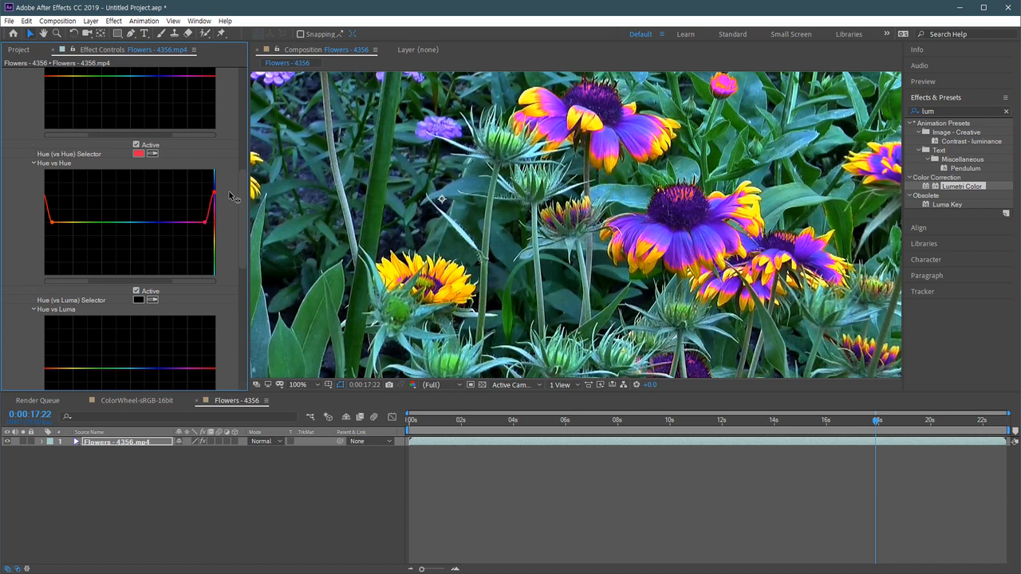
drag(541, 271, 488, 286)
click(136, 145)
click(137, 145)
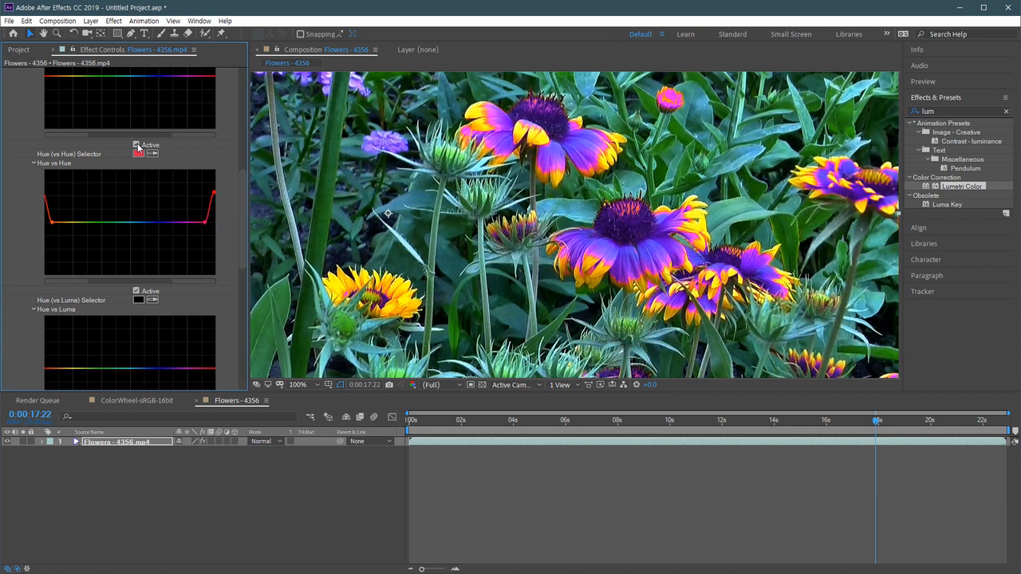
click(137, 146)
click(137, 145)
- Lower the raised red point until the petals turn magenta pink, and compare with the Hue vs Hue curve inactive and active
drag(216, 203, 219, 211)
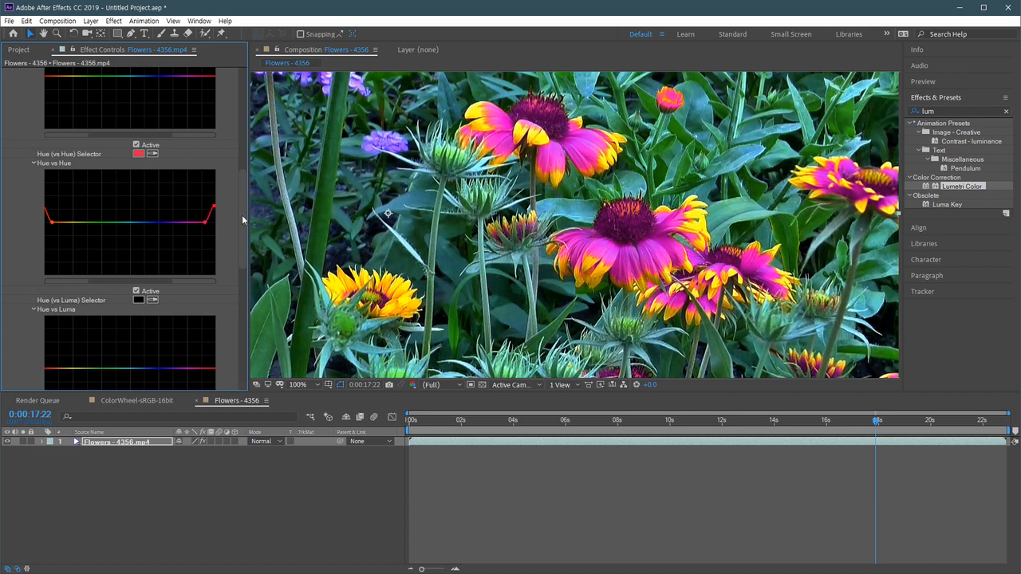
click(135, 146)
click(136, 146)
click(135, 146)
click(136, 146)
- Reset the Hue vs Hue curve and sample a red petal for the Hue vs Luma curve
double_click(206, 222)
drag(245, 208, 241, 242)
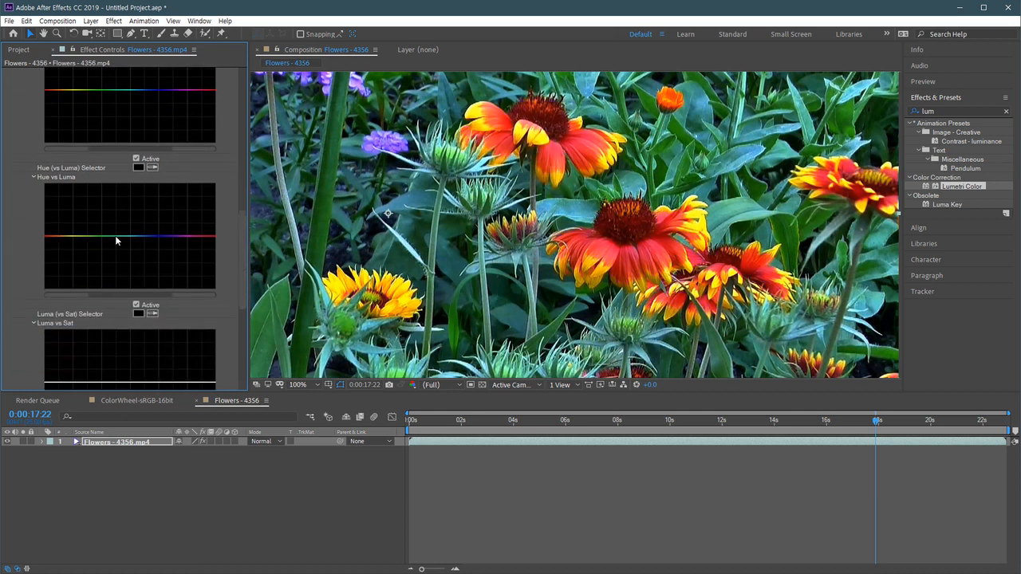
click(155, 168)
click(612, 240)
- Darken the reds to the minimum on the Hue vs Luma curve, raise them slightly above the centre line, and compare with the curve inactive
drag(214, 236, 237, 291)
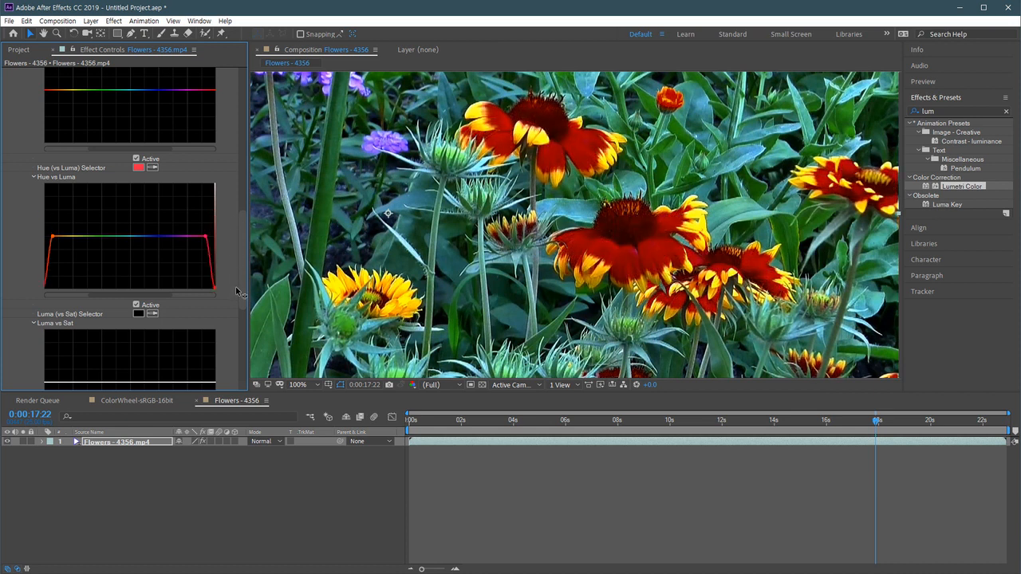
drag(237, 292, 241, 247)
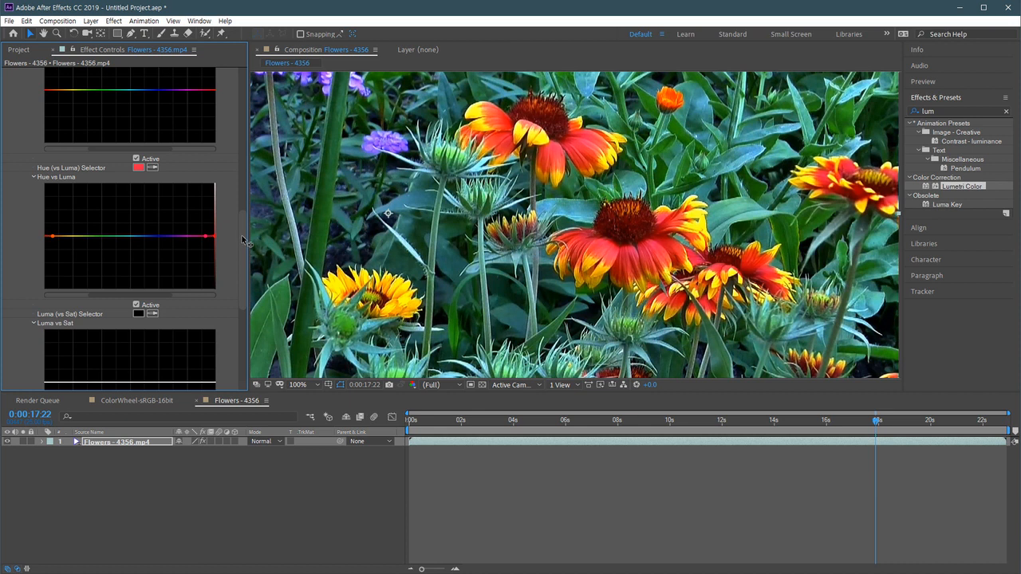
drag(242, 239, 245, 224)
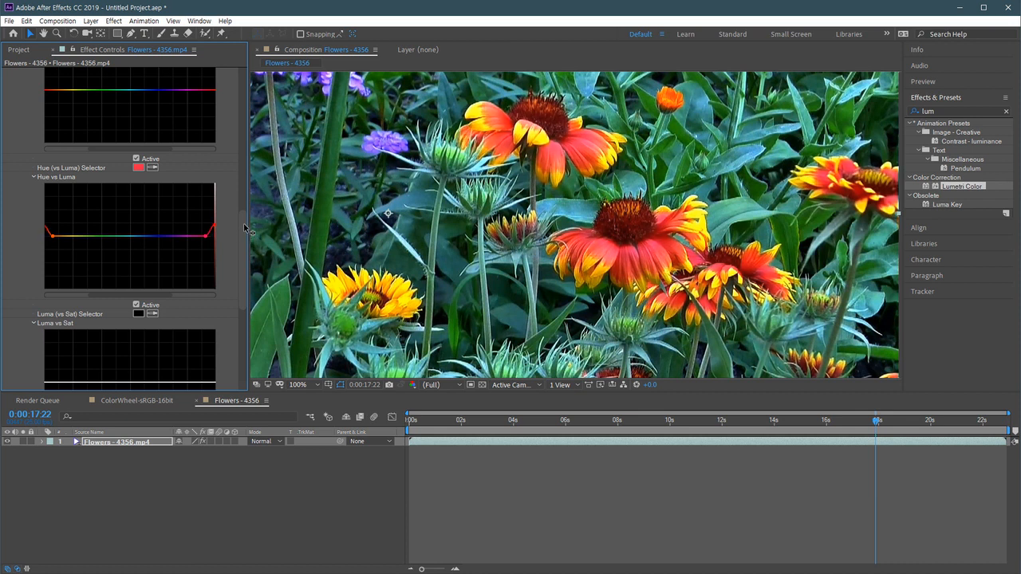
click(136, 159)
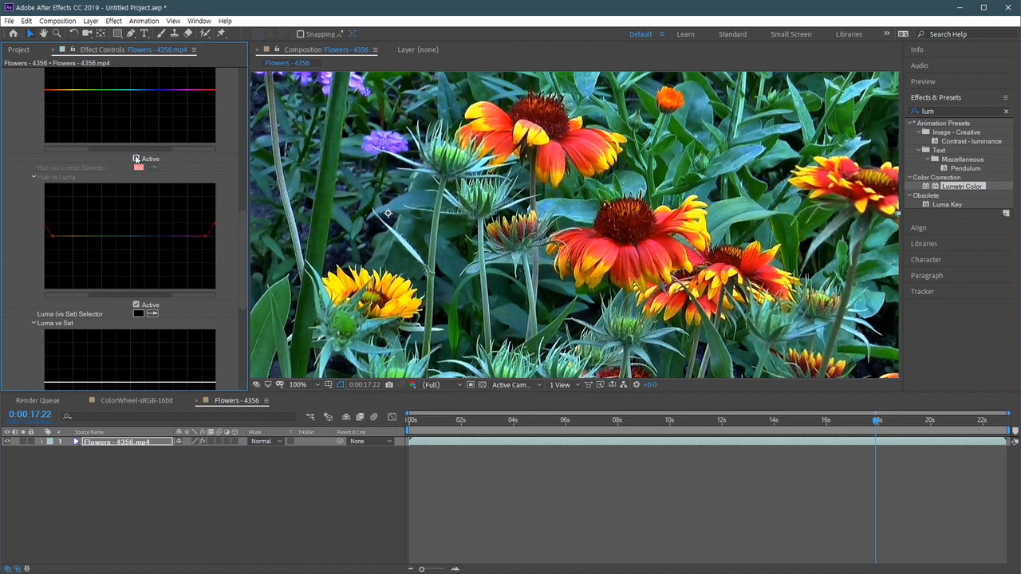
click(137, 159)
click(136, 158)
click(137, 159)
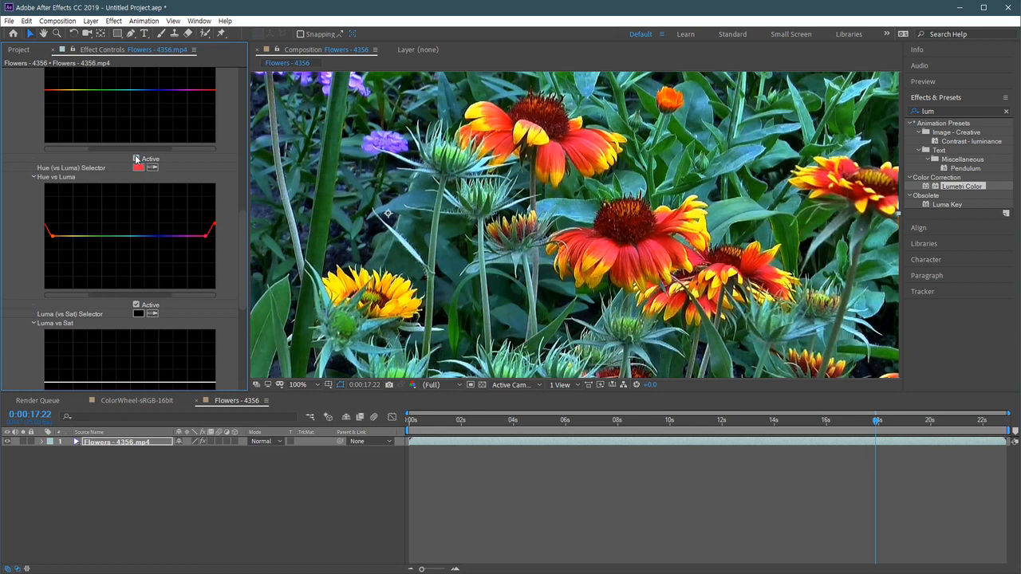
- Reset the Hue vs Luma curve and sample a dark green area of the foliage for the Luma vs Sat curve
double_click(214, 225)
drag(239, 229, 241, 279)
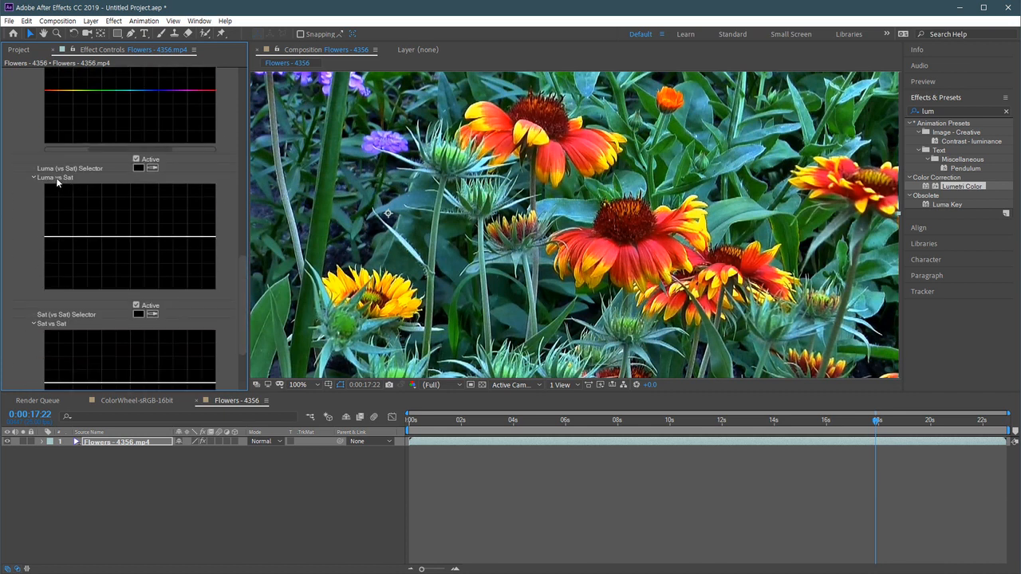
click(153, 167)
click(423, 233)
- Drop the sampled dark point of the Luma vs Sat curve near the minimum and examine the flower petals at 400%
drag(80, 238, 92, 287)
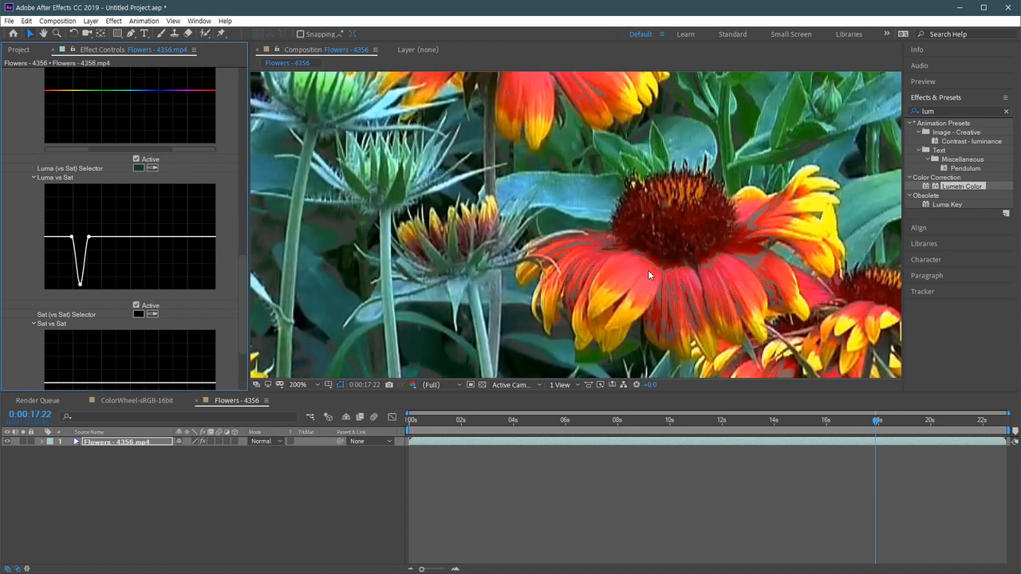
key(period)
drag(690, 294, 588, 263)
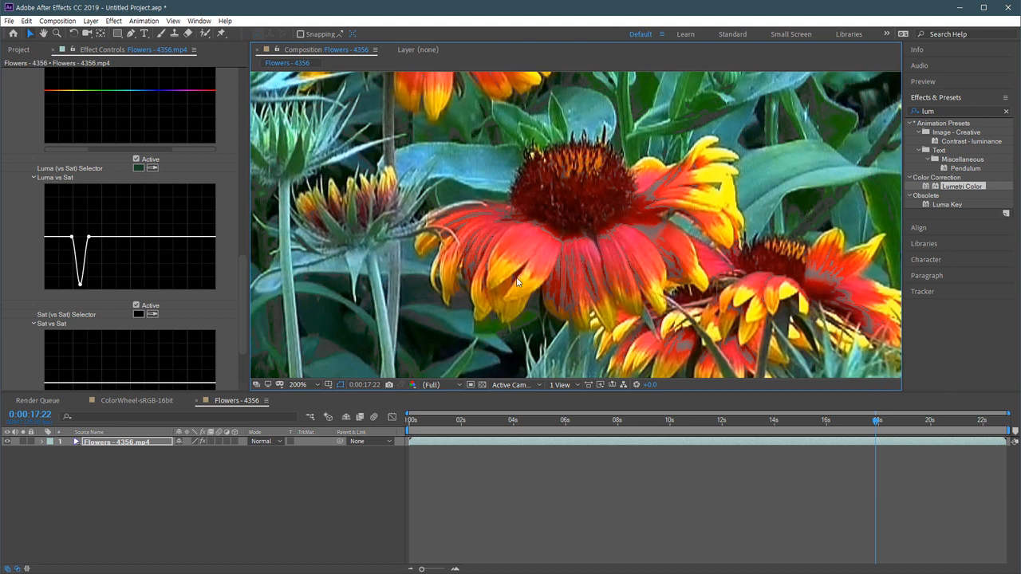
scroll(607, 276, up, 1)
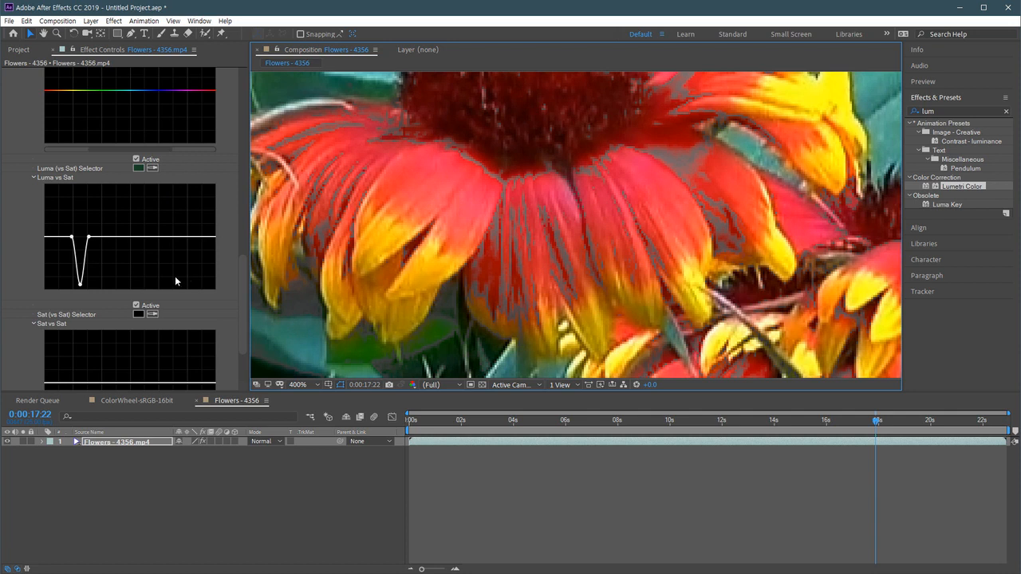
- Widen the dip on the Luma vs Sat curve by moving its side points outward and examine the petals at 200%
drag(88, 237, 54, 241)
scroll(519, 231, down, 2)
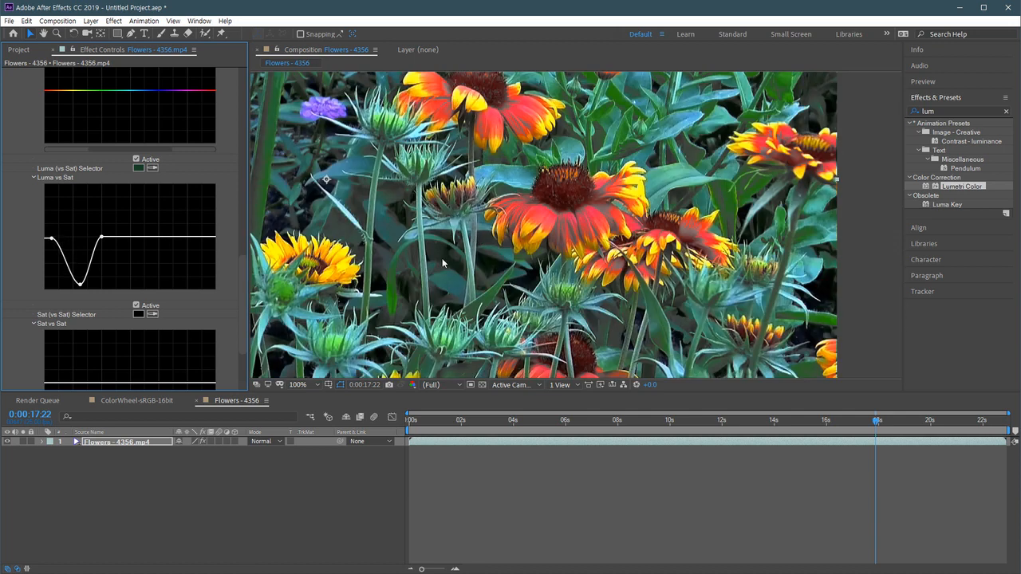
drag(511, 244, 548, 224)
scroll(616, 249, up, 1)
drag(834, 206, 613, 255)
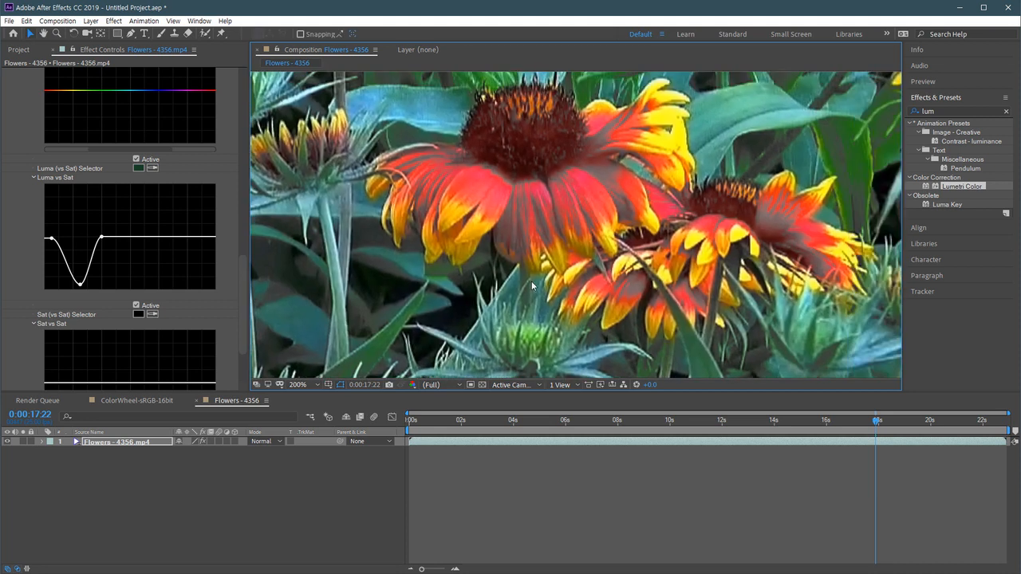
drag(753, 239, 629, 250)
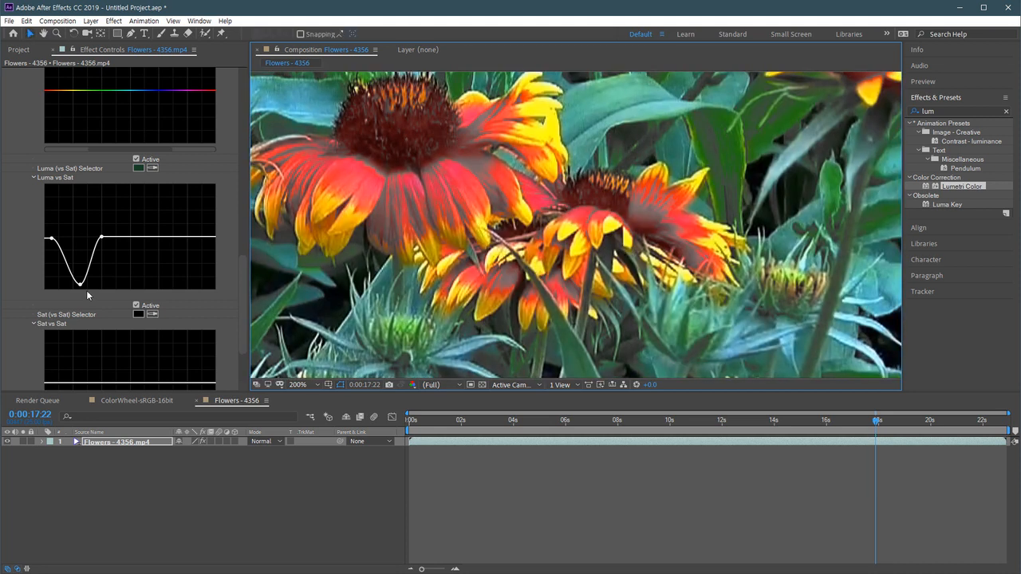
- Raise the lowest point of the Luma vs Sat curve to just below the centre line and compare with the curve inactive
click(78, 285)
drag(83, 292, 75, 248)
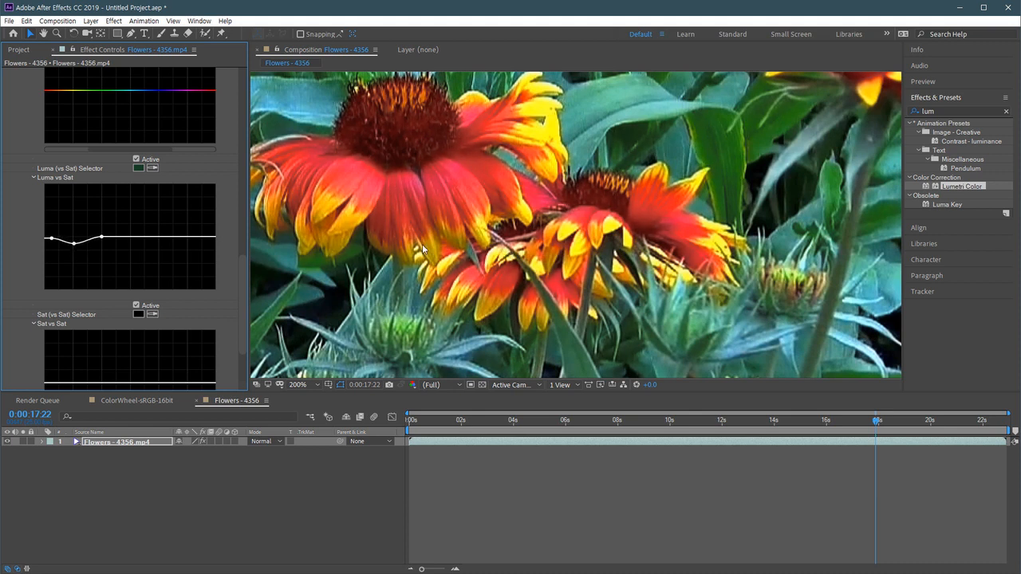
drag(469, 249, 600, 250)
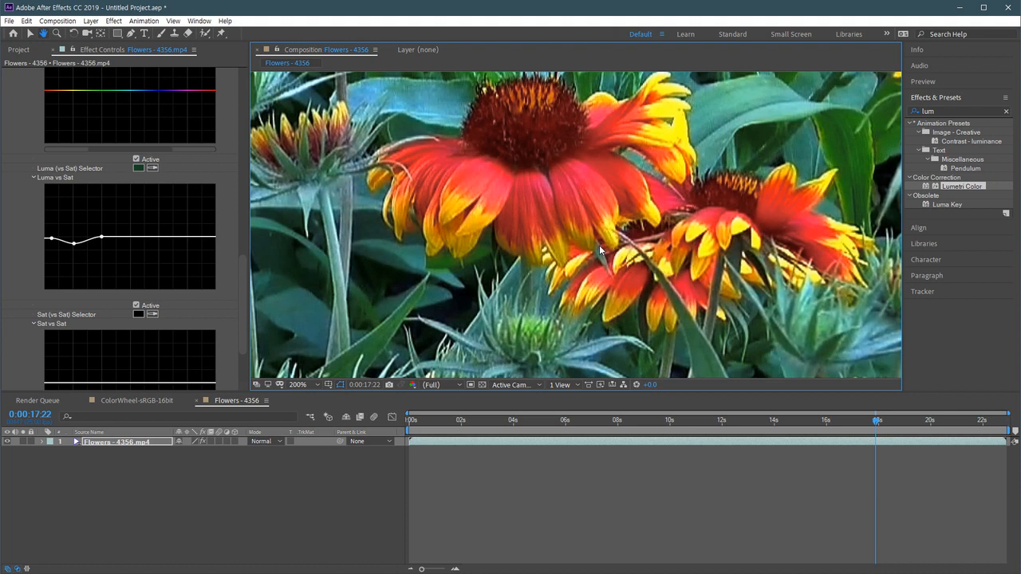
click(136, 159)
click(136, 160)
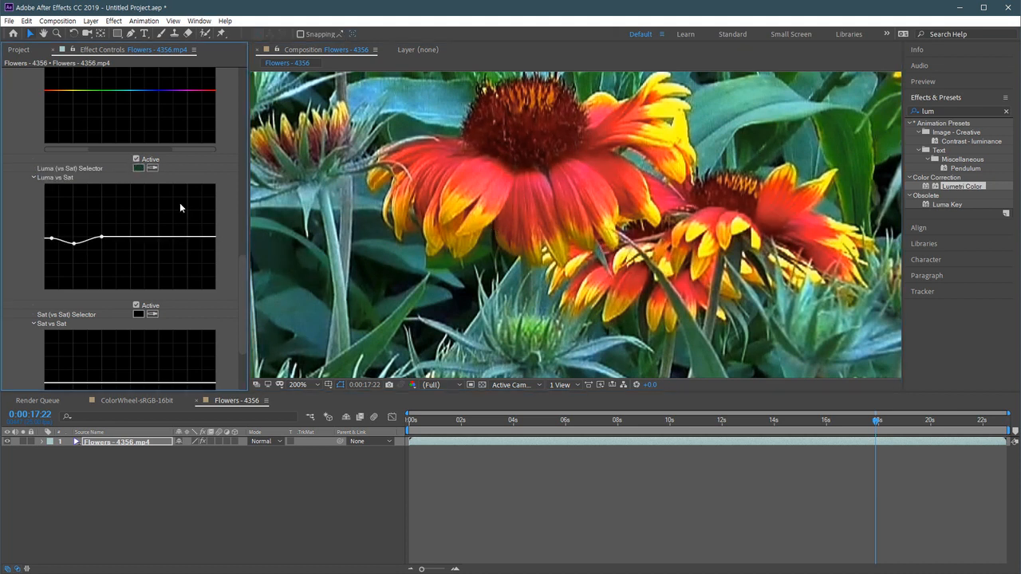
- Reset the Luma vs Sat curve, sample a yellow petal for the Sat vs Sat curve, and lower the sampled point well below centre
double_click(101, 238)
drag(242, 268, 238, 309)
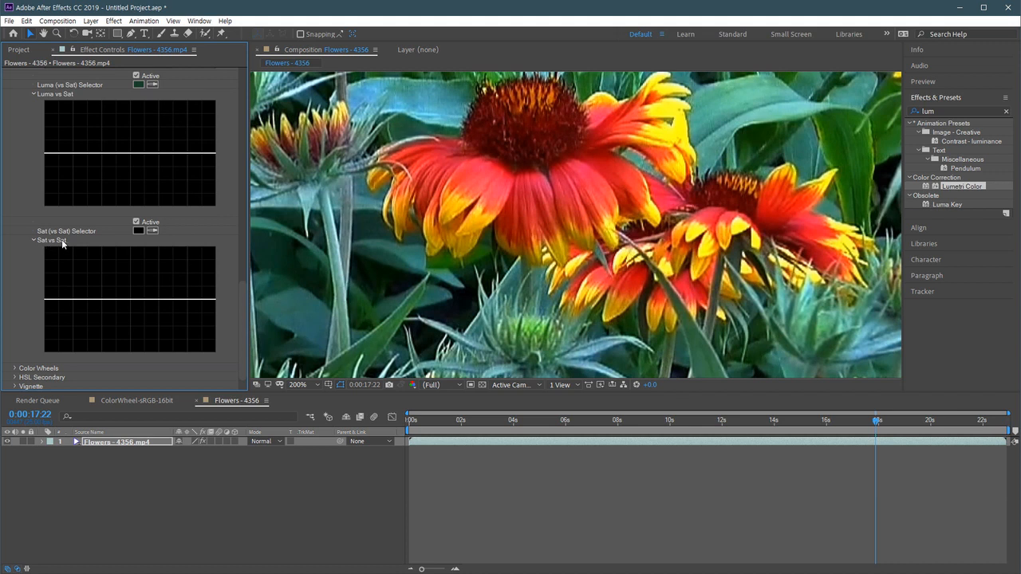
click(153, 230)
click(479, 224)
drag(173, 302, 175, 333)
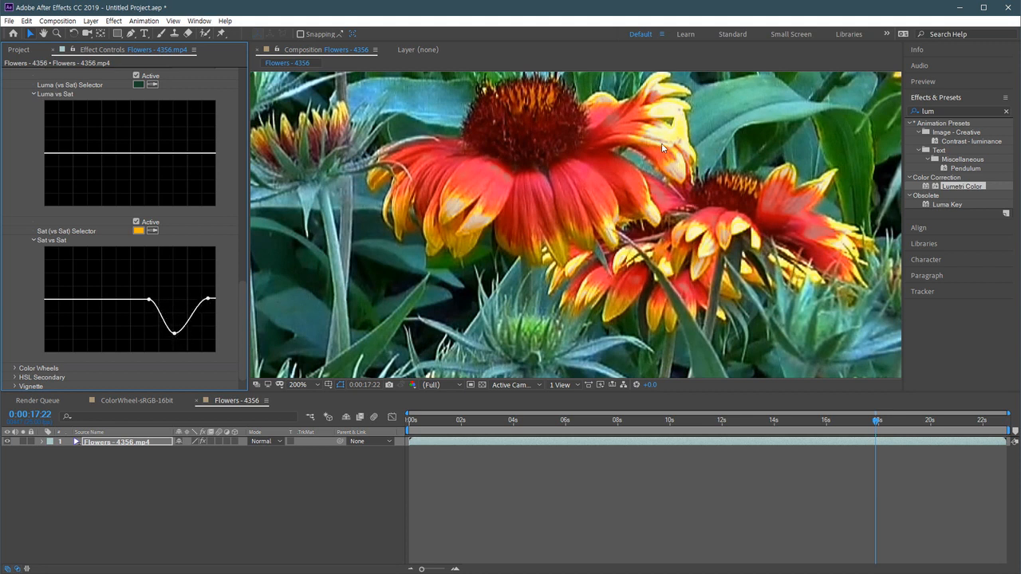
- Widen the Sat vs Sat dip slightly toward lower saturation and compare the petals with the curve inactive
drag(480, 237, 463, 249)
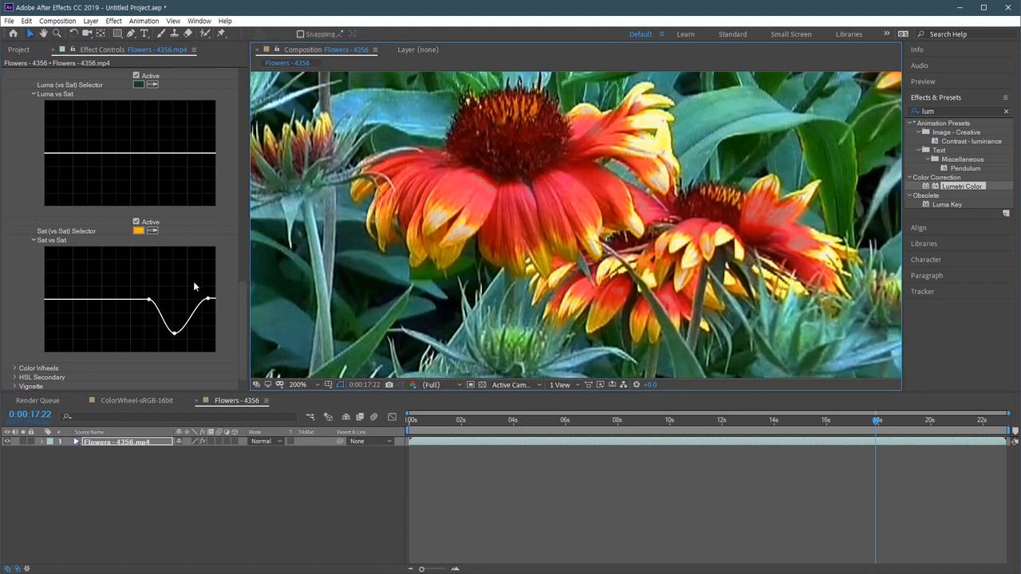
click(147, 302)
mouse_move(147, 301)
mouse_down()
mouse_move(104, 302)
mouse_move(142, 301)
mouse_up()
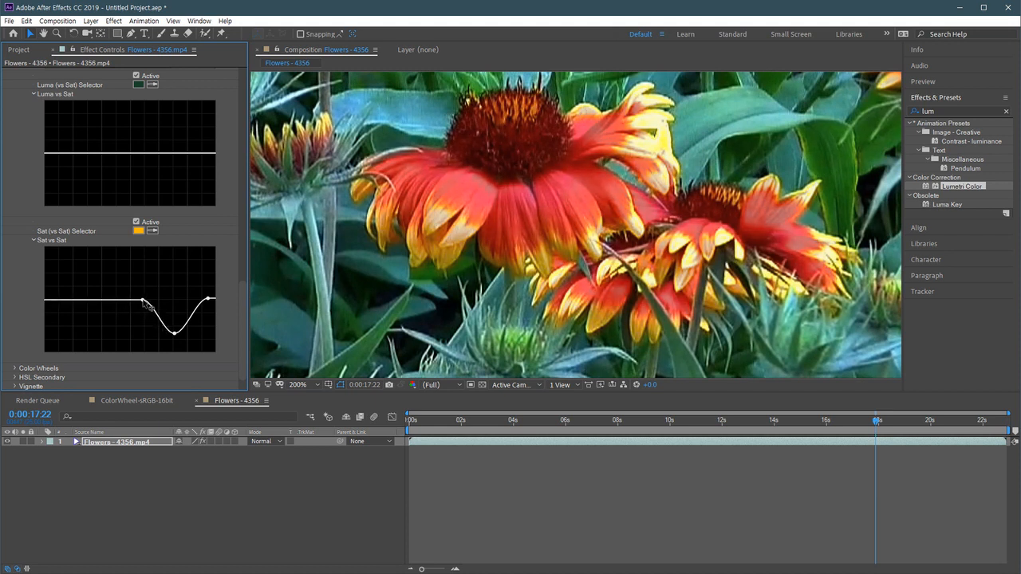
click(136, 223)
click(136, 223)
click(136, 223)
click(137, 223)
- Narrow the Sat vs Sat dip by moving both side points inward and compare the result with the curve inactive
drag(143, 302, 198, 300)
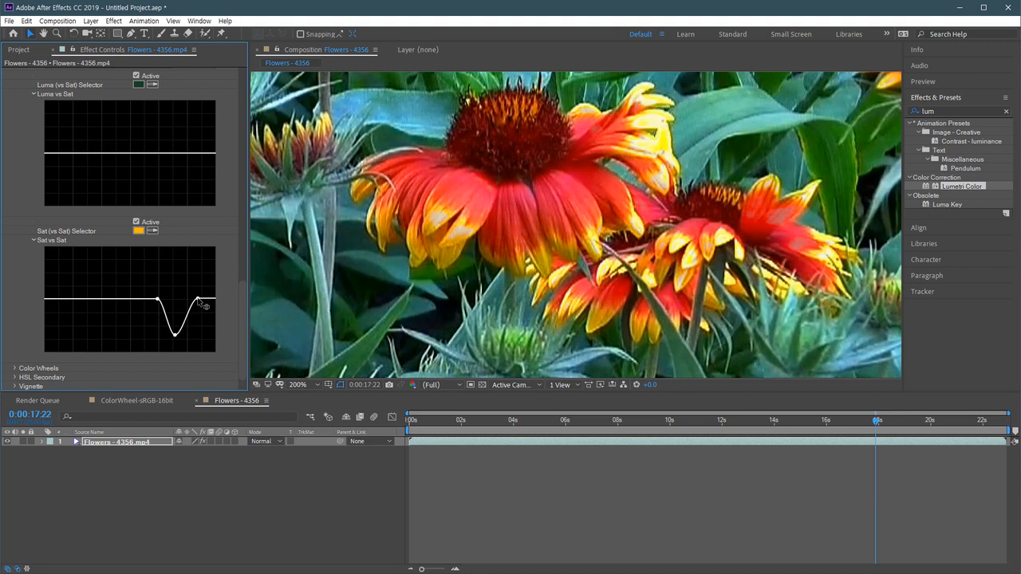
click(136, 222)
click(136, 223)
click(136, 223)
click(136, 223)
scroll(166, 281, up, 1)
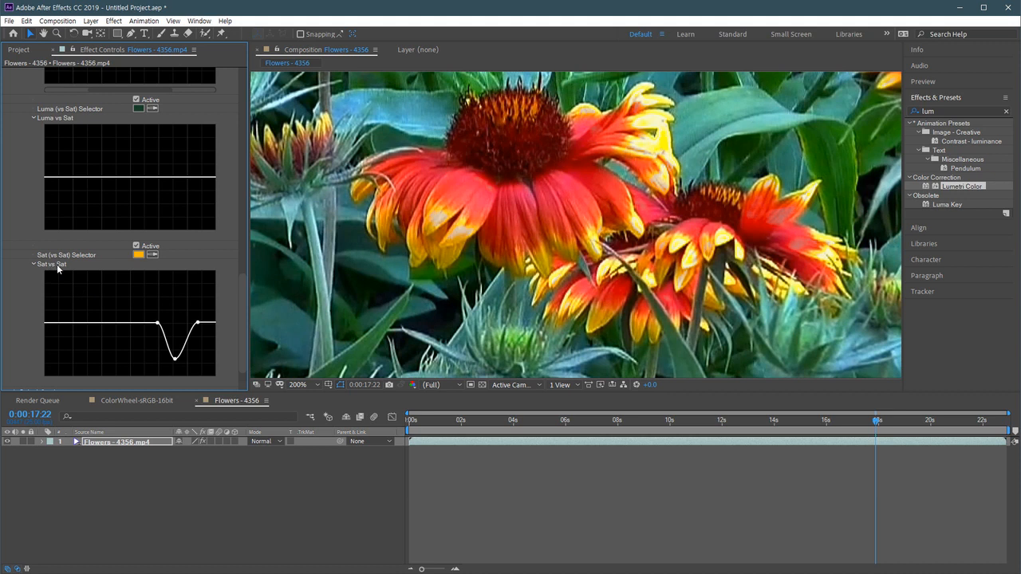
drag(243, 289, 236, 348)
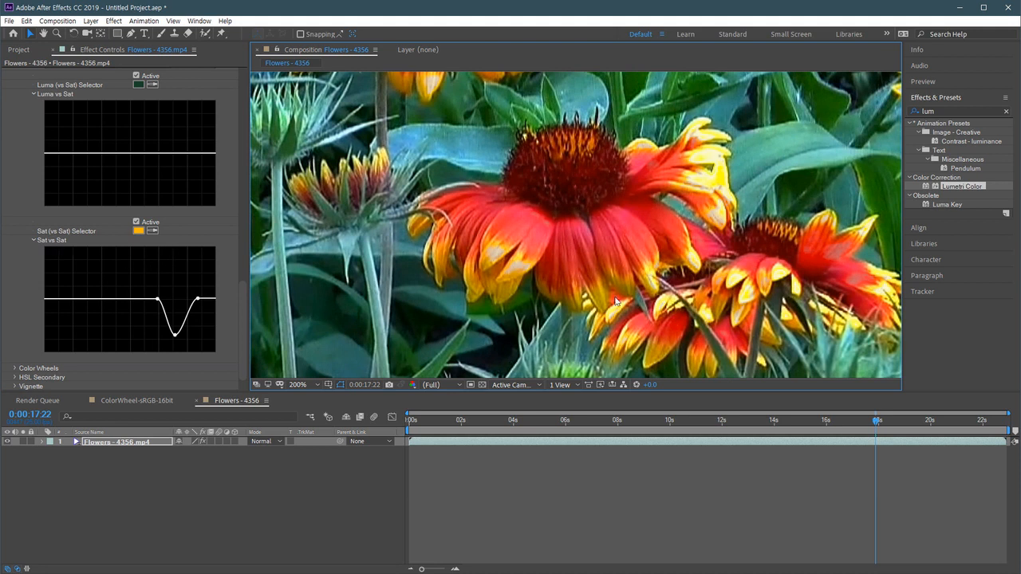
- Examine the yellow petal tips at 400% and 800% with the Sat vs Sat curve active and inactive
key(period)
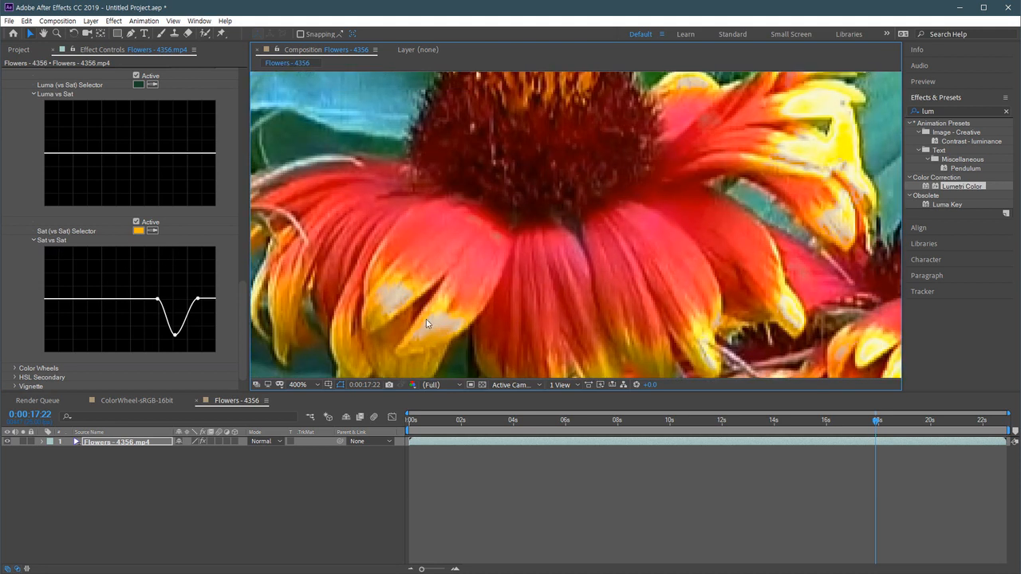
click(135, 222)
click(136, 222)
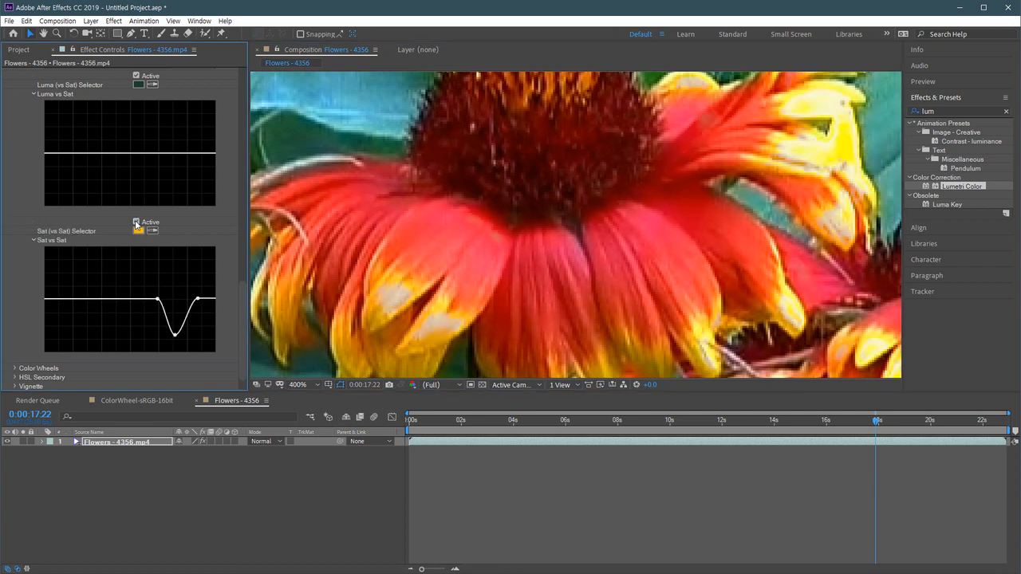
click(136, 222)
click(136, 223)
scroll(471, 238, up, 1)
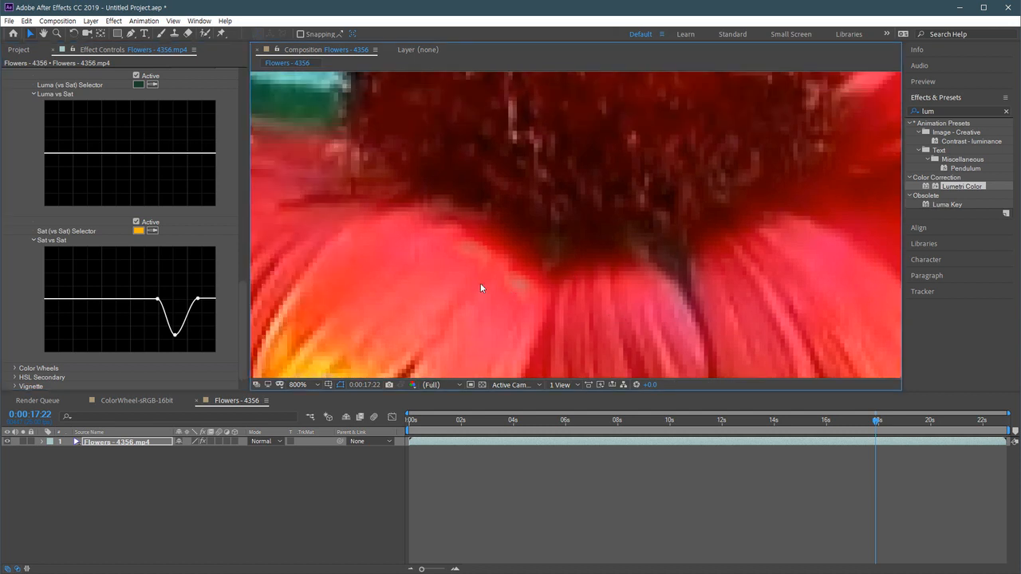
click(136, 223)
click(136, 223)
click(135, 223)
scroll(410, 287, down, 2)
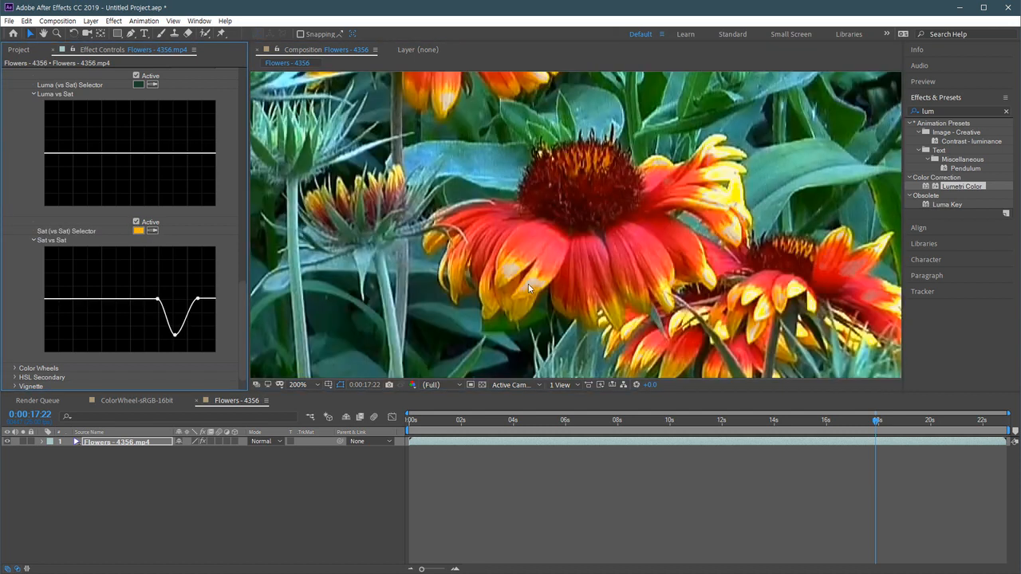
drag(589, 281, 629, 257)
key(v)
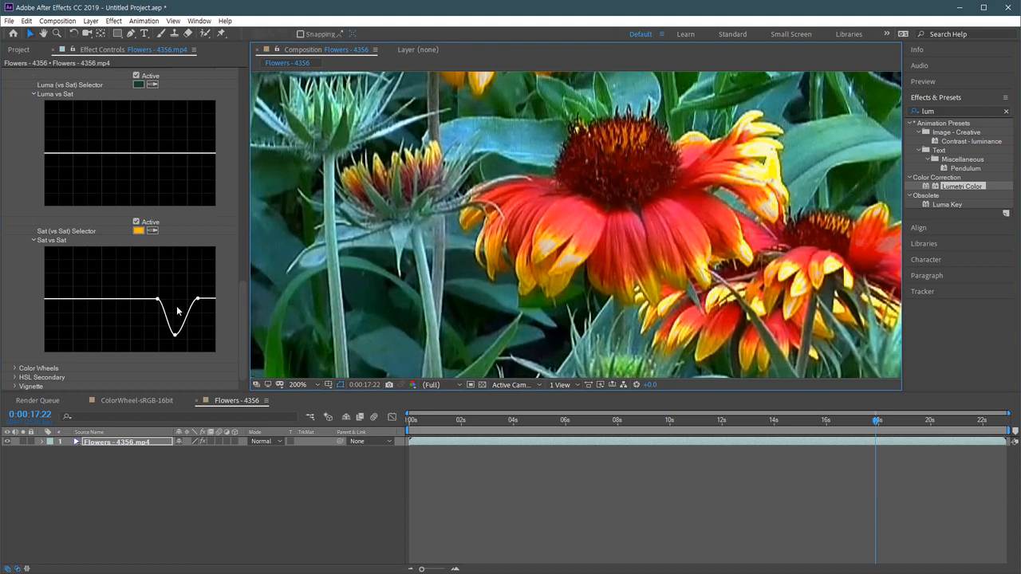
- Raise the Sat vs Sat dip to slightly below the centre line with wider side points, and compare with the curve inactive
drag(175, 336, 175, 313)
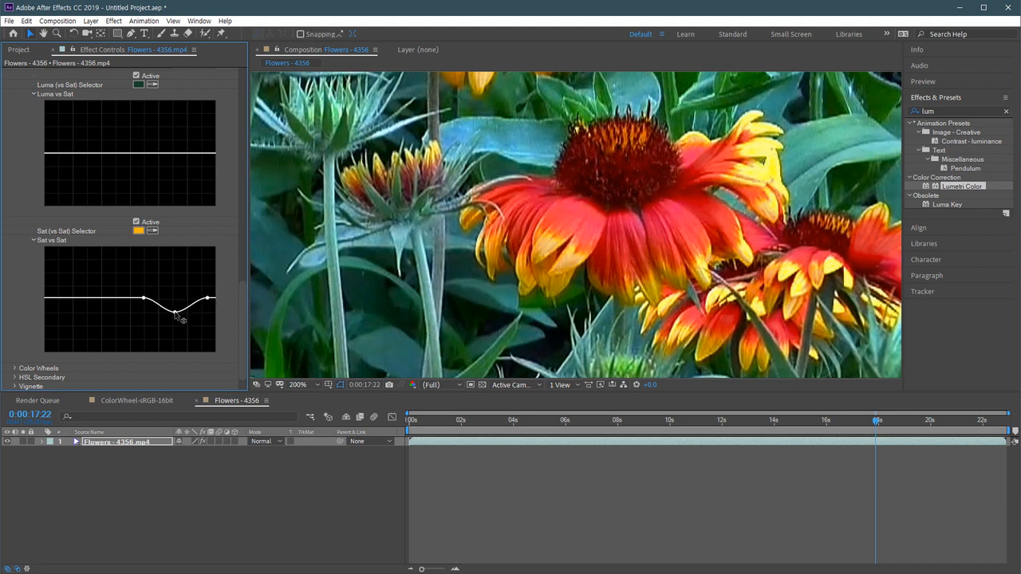
click(135, 222)
click(137, 224)
click(137, 223)
click(136, 223)
- Preview the Woman - 10044.mp4 footage from the project and close the preview
click(19, 50)
click(84, 240)
double_click(24, 187)
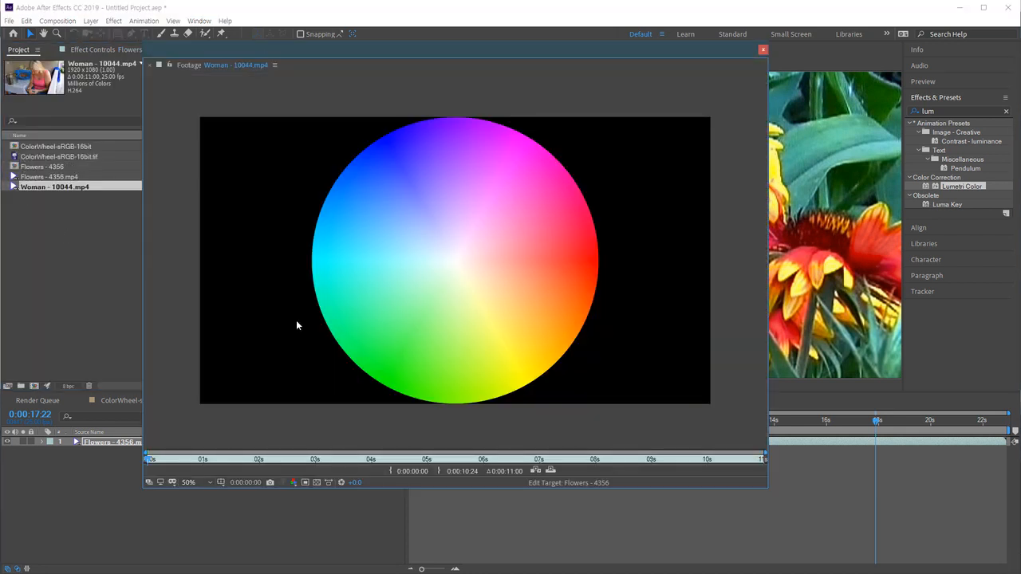
click(384, 460)
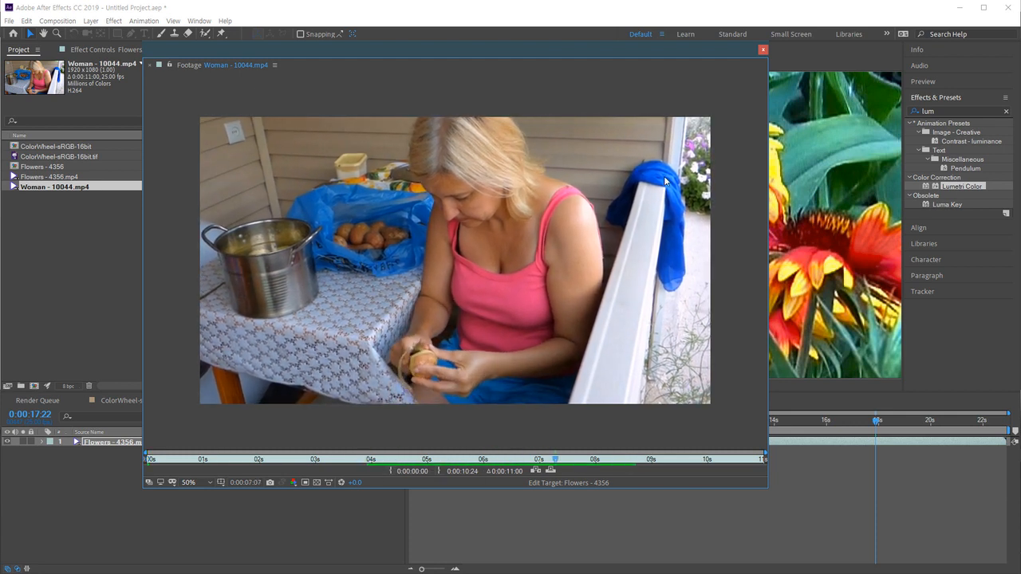
click(763, 50)
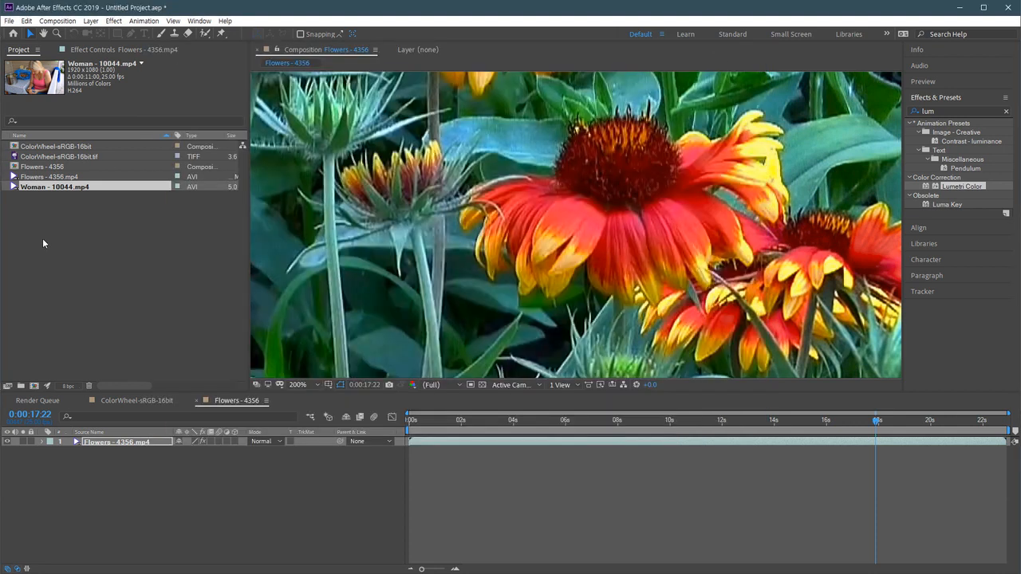
- Create a composition from Woman - 10044.mp4 and apply the Lumetri Color effect to its layer
drag(56, 188, 37, 383)
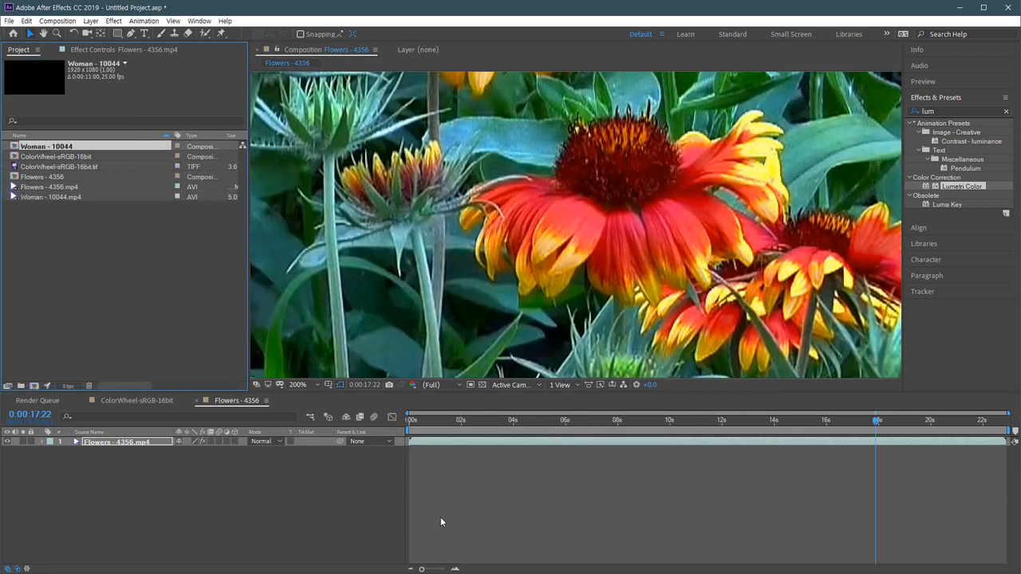
drag(961, 187, 647, 248)
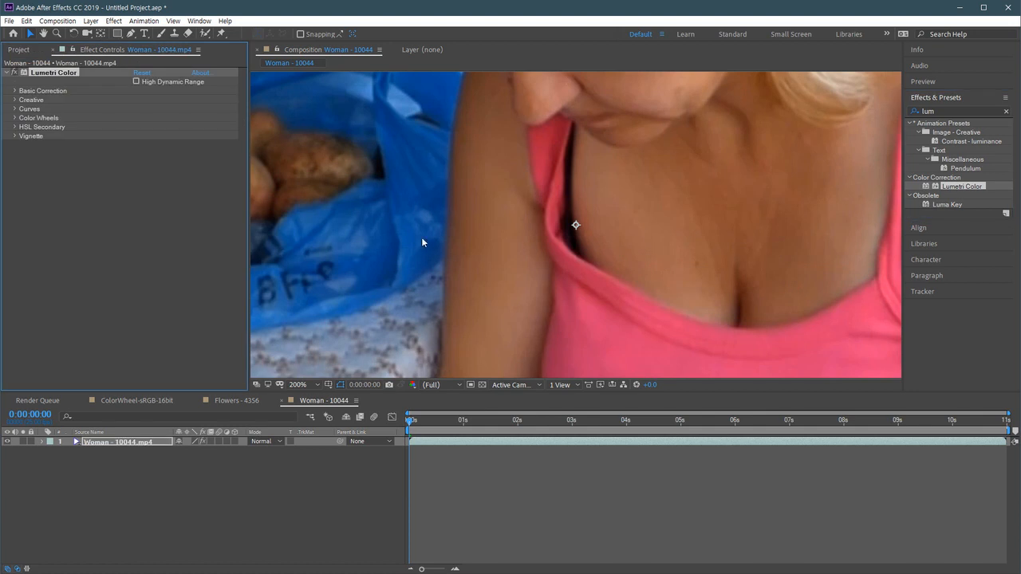
scroll(584, 336, down, 5)
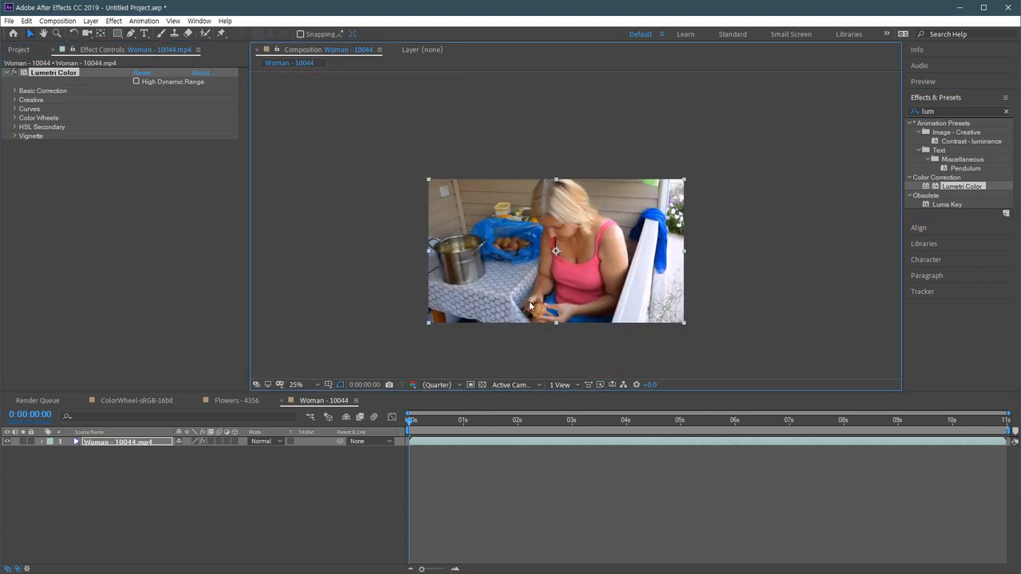
scroll(529, 300, up, 2)
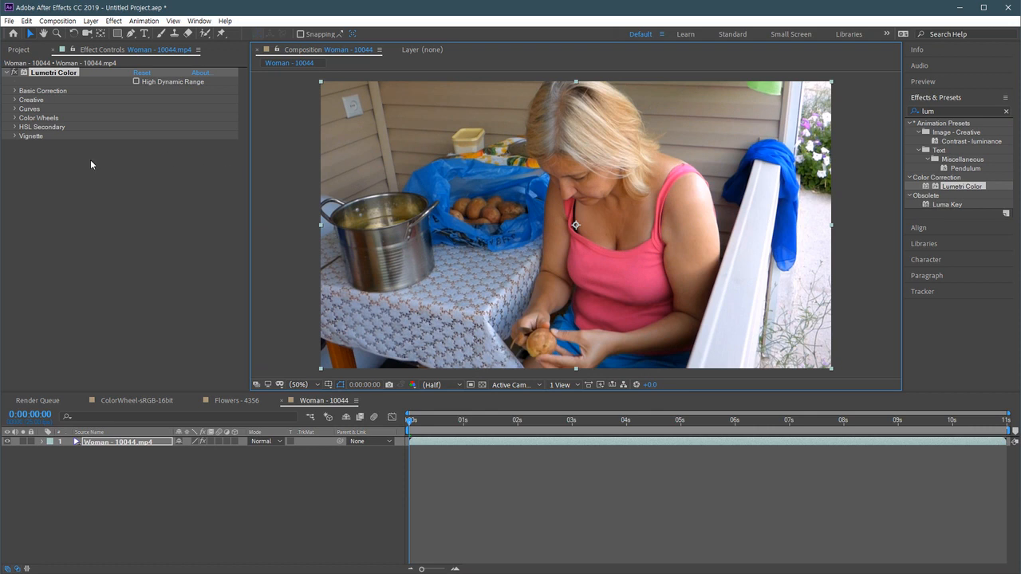
- Expand the Lumetri Color curves and sample the pink top for the Hue vs Hue curve
click(14, 109)
click(14, 108)
scroll(34, 216, down, 2)
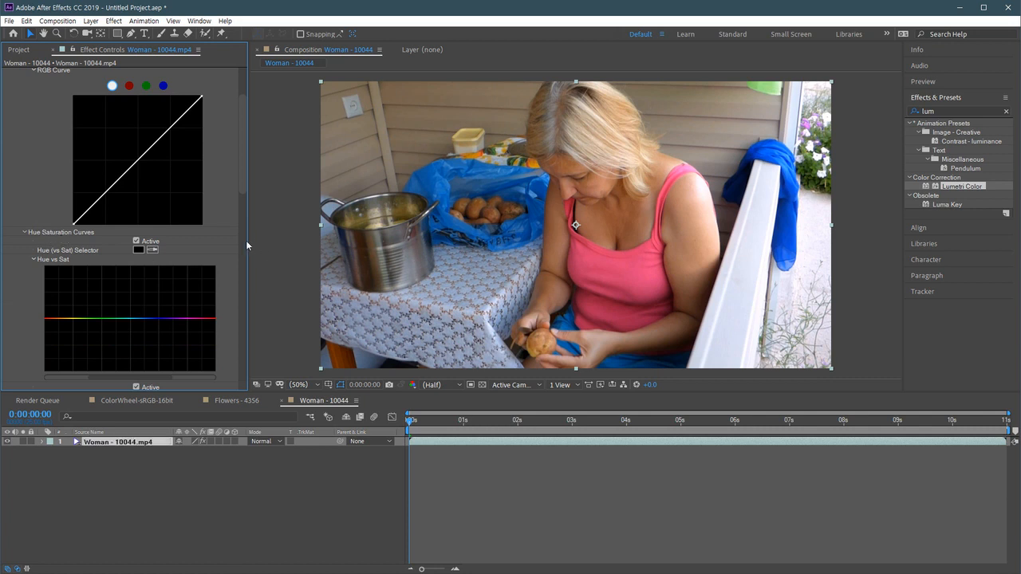
scroll(243, 188, down, 1)
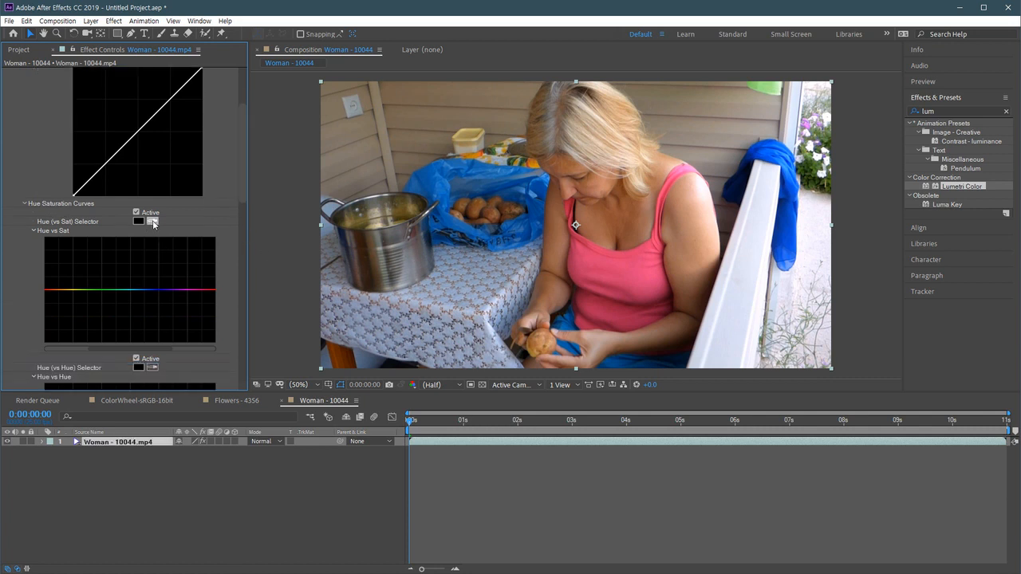
scroll(243, 215, down, 4)
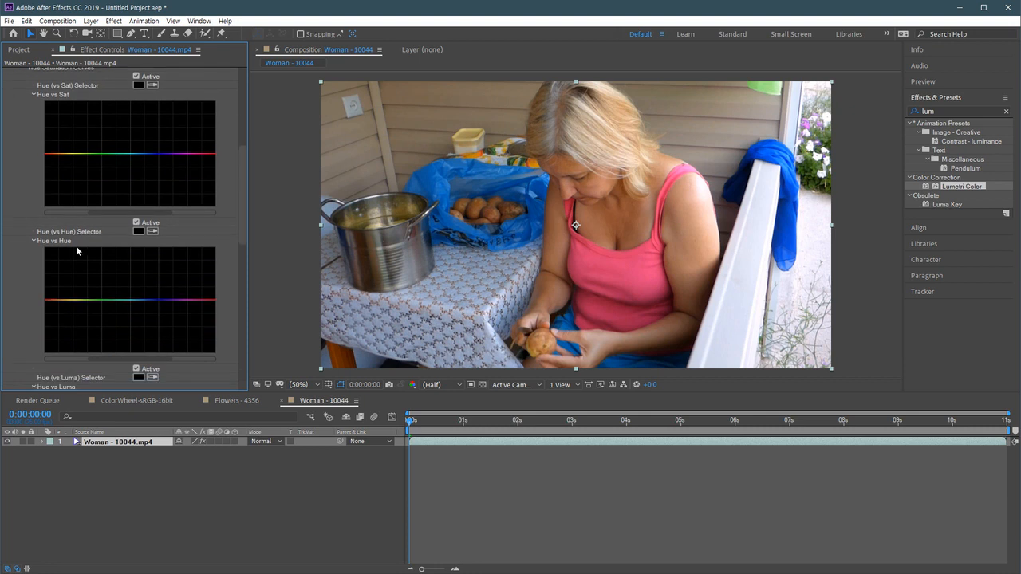
click(153, 231)
click(591, 260)
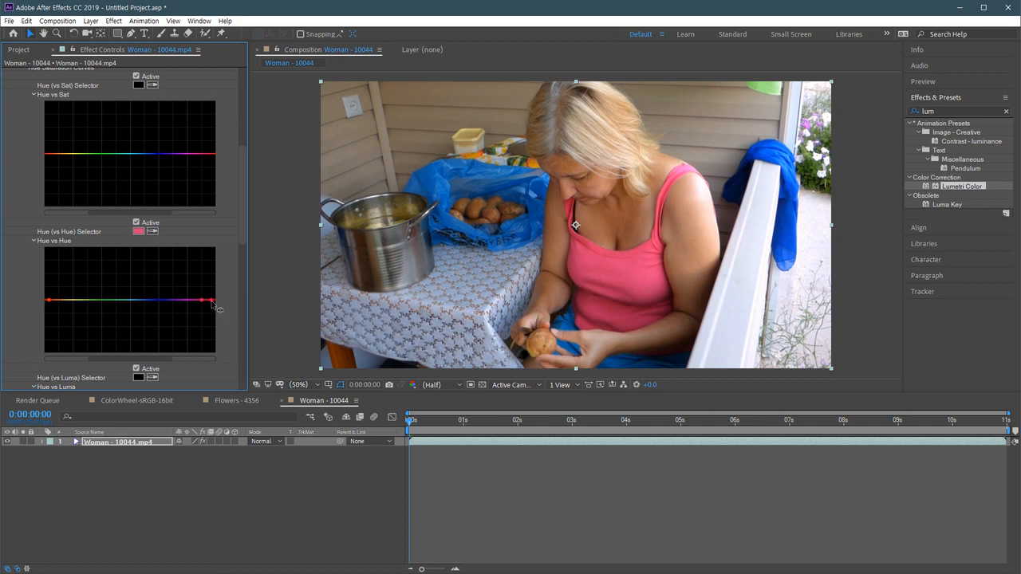
- Lower the sampled pink on the Hue vs Hue curve to turn the top green, inspect the shoulder, and deactivate the curve for comparison
drag(213, 302, 215, 339)
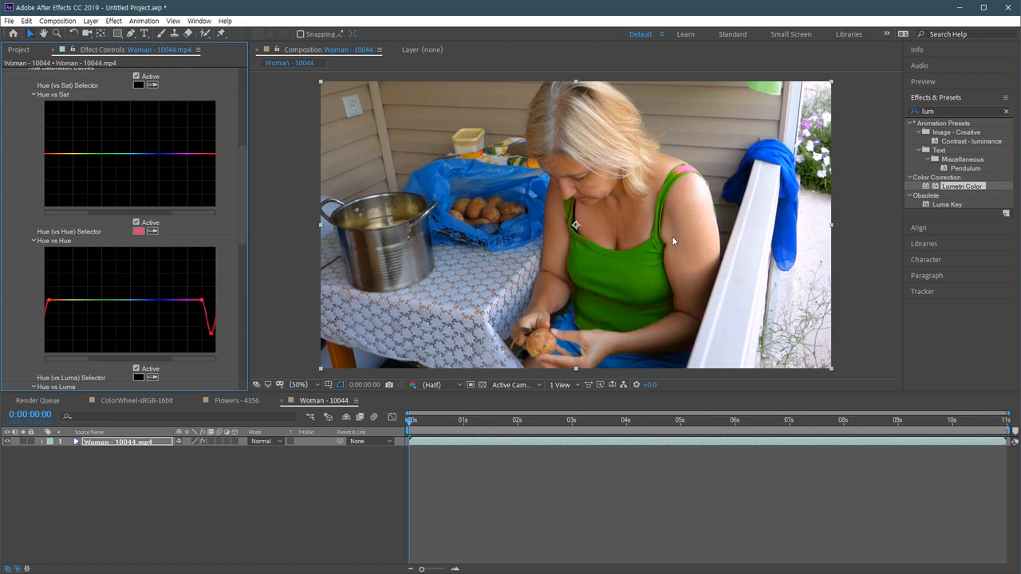
scroll(687, 227, up, 2)
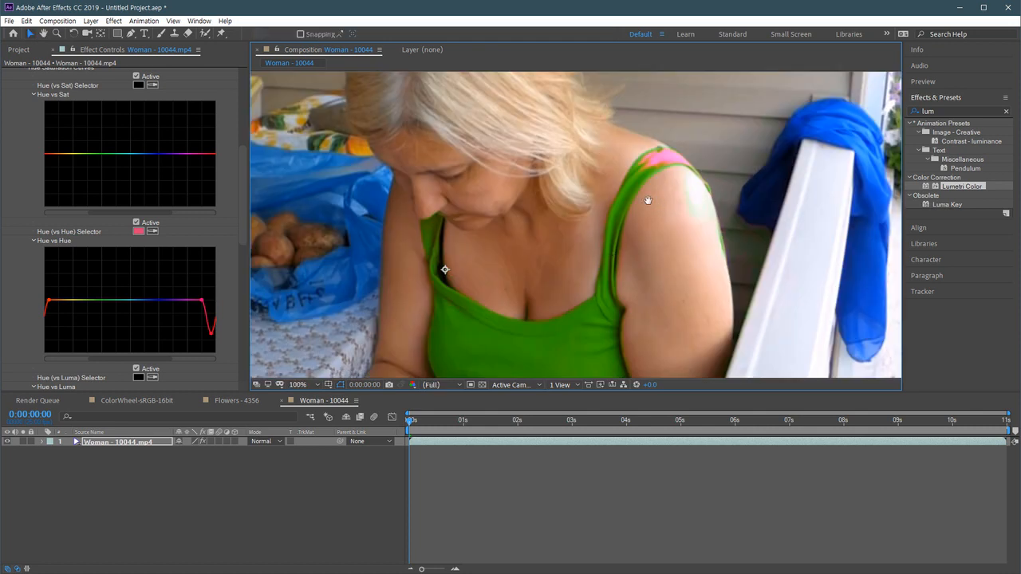
drag(656, 197, 598, 221)
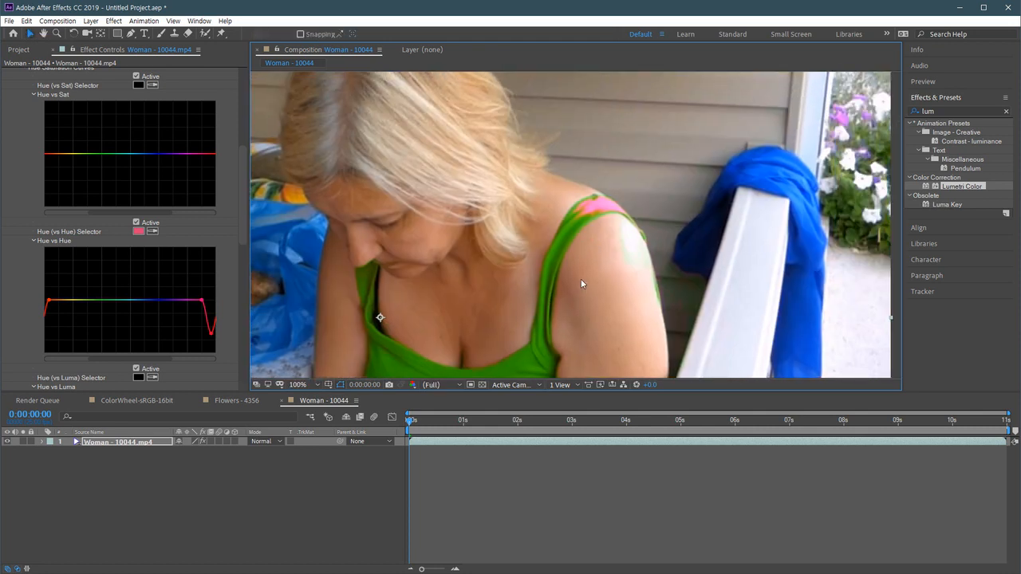
scroll(516, 306, down, 3)
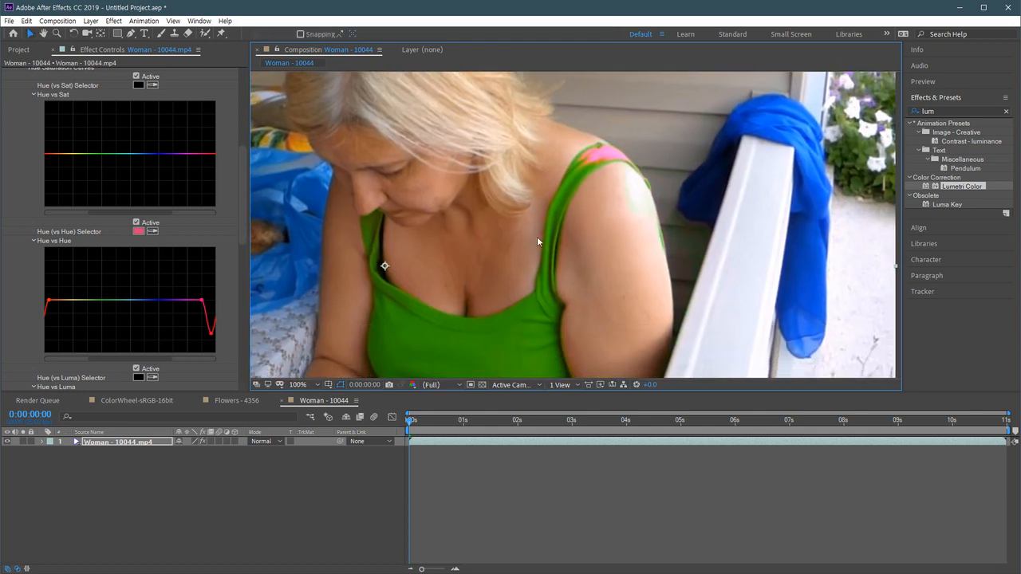
click(136, 223)
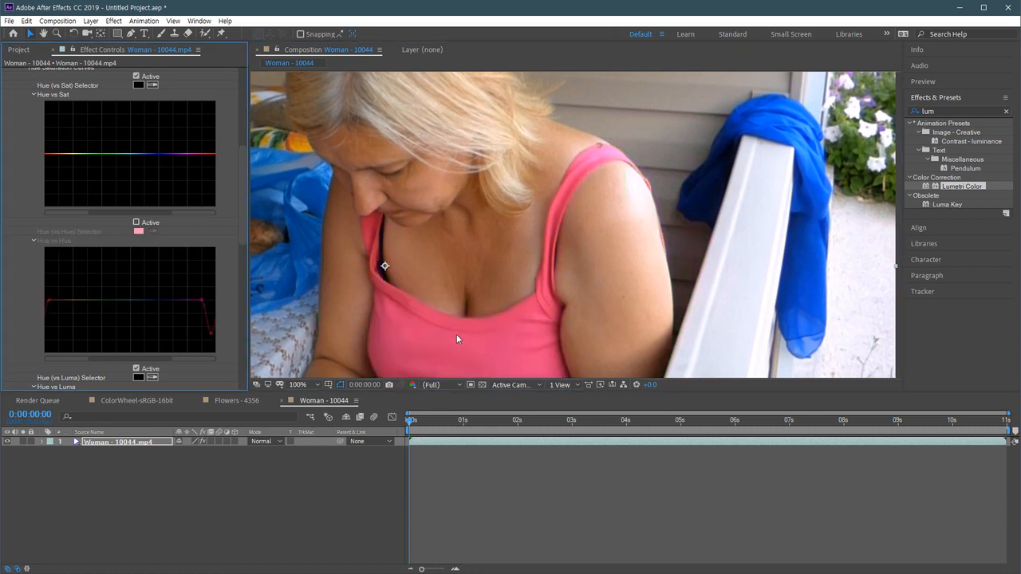
- Reactivate the Hue vs Hue curve and widen its lowered range toward blue to cover the pink on the shoulder strap
scroll(558, 255, up, 2)
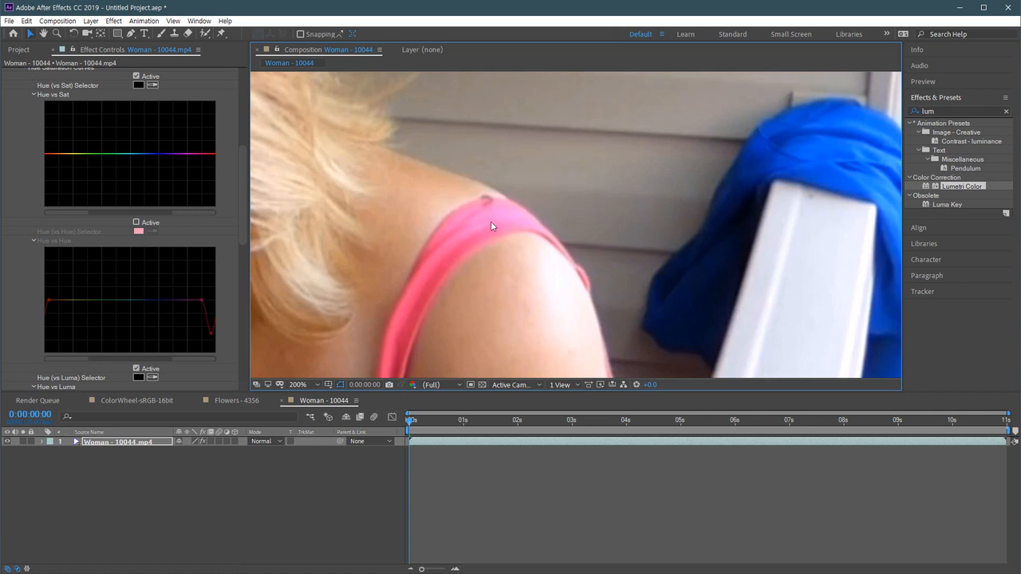
scroll(491, 221, down, 2)
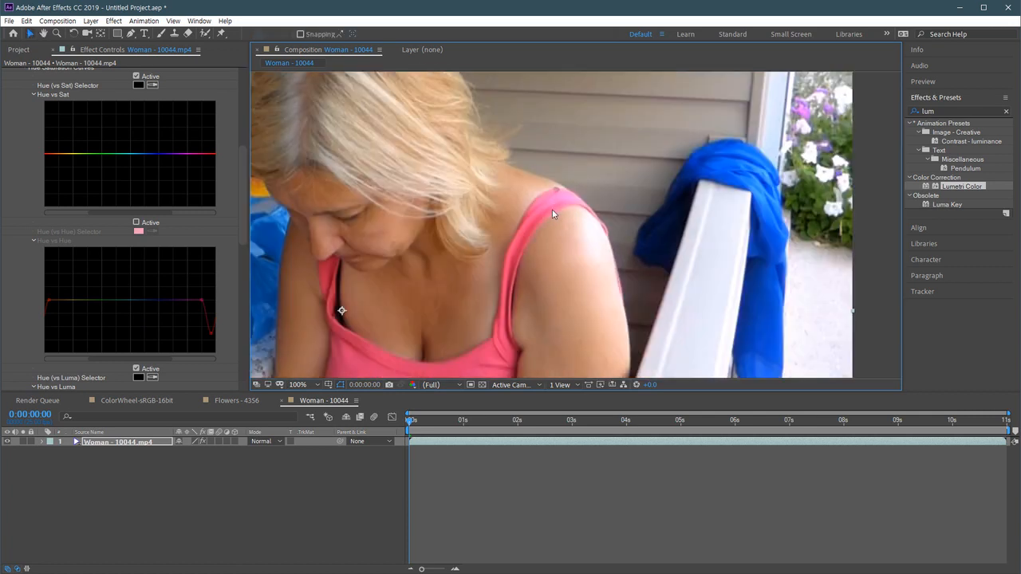
click(136, 222)
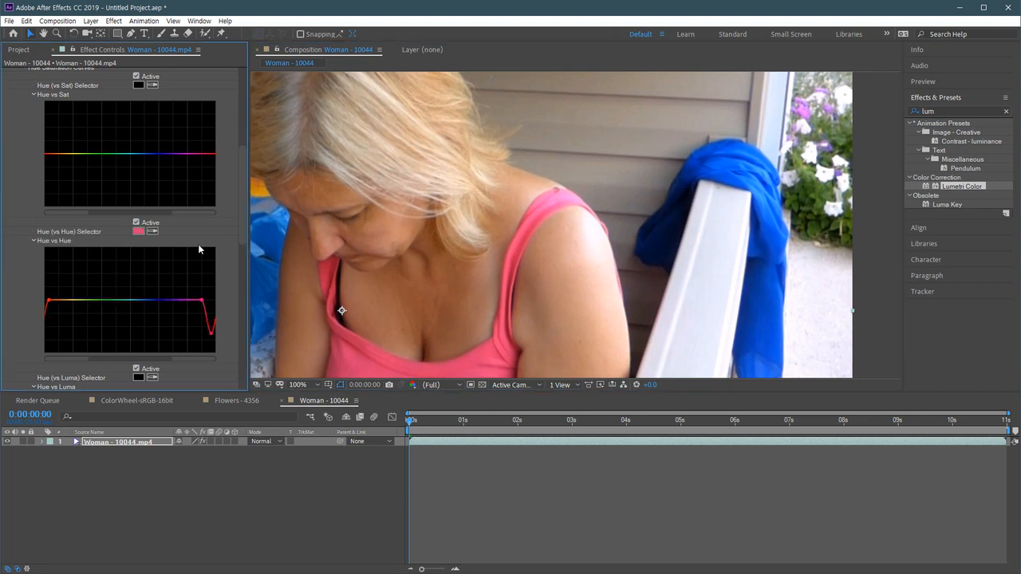
drag(511, 306, 538, 271)
key(v)
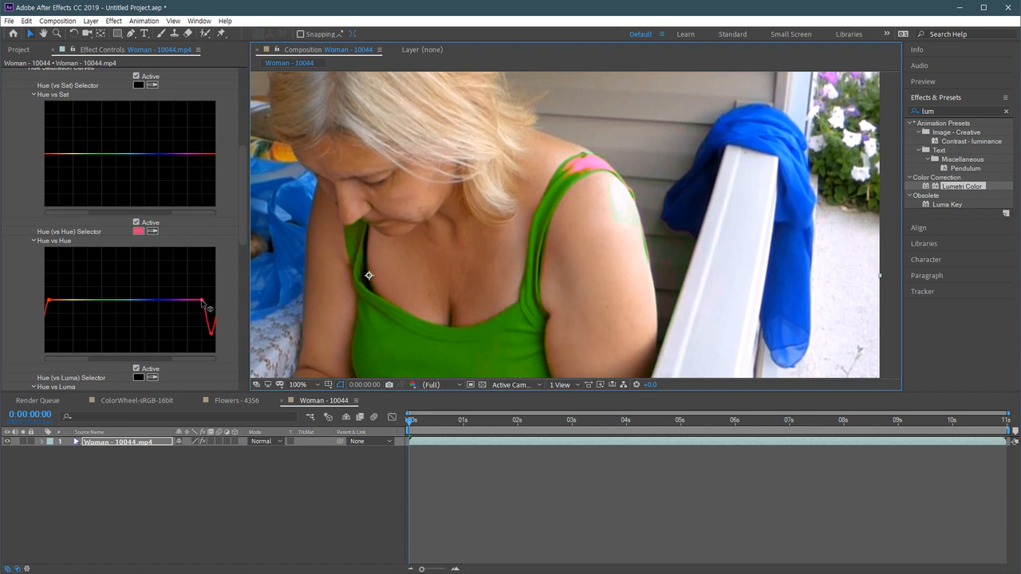
drag(202, 302, 159, 301)
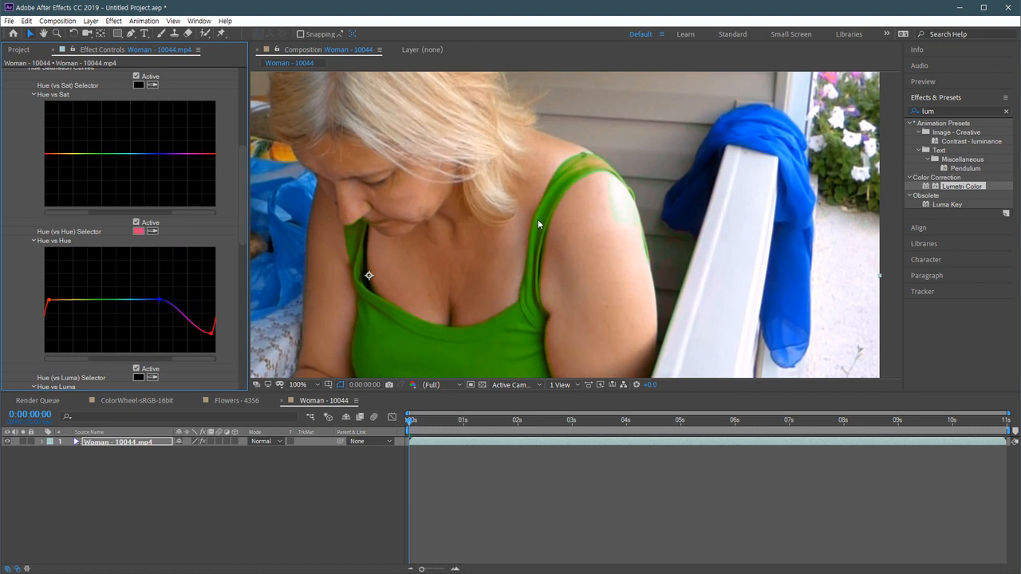
scroll(535, 239, down, 4)
scroll(547, 255, up, 2)
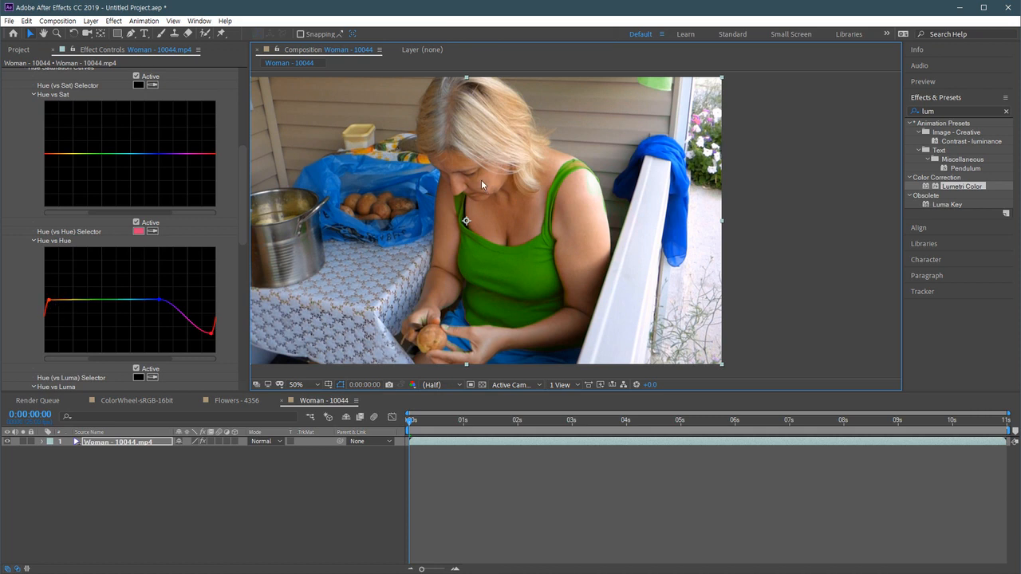
- Try moving the Hue vs Hue curve's orange control point toward yellow, return it to orange, and preview the recolored footage
drag(51, 303, 66, 304)
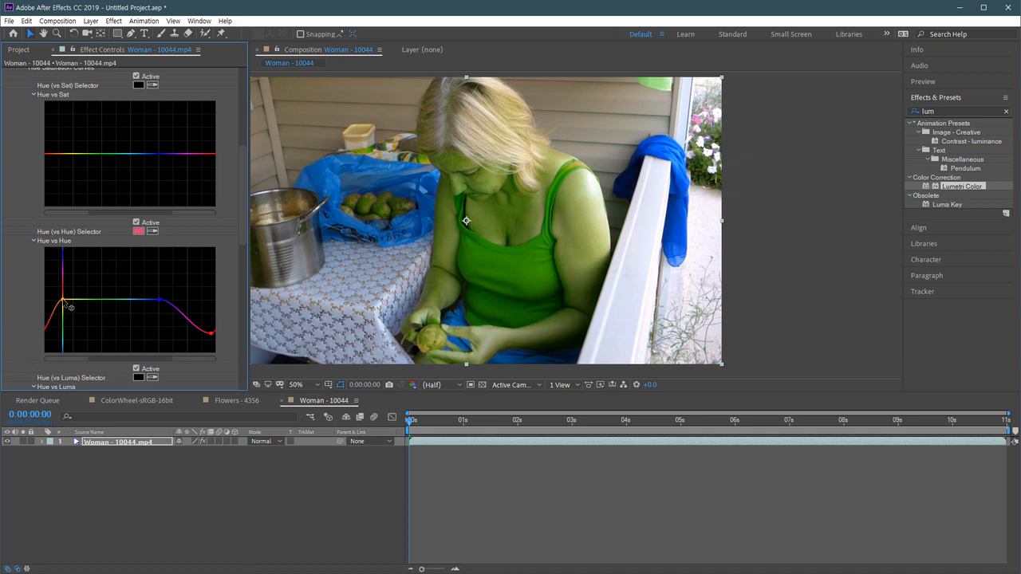
drag(64, 303, 49, 304)
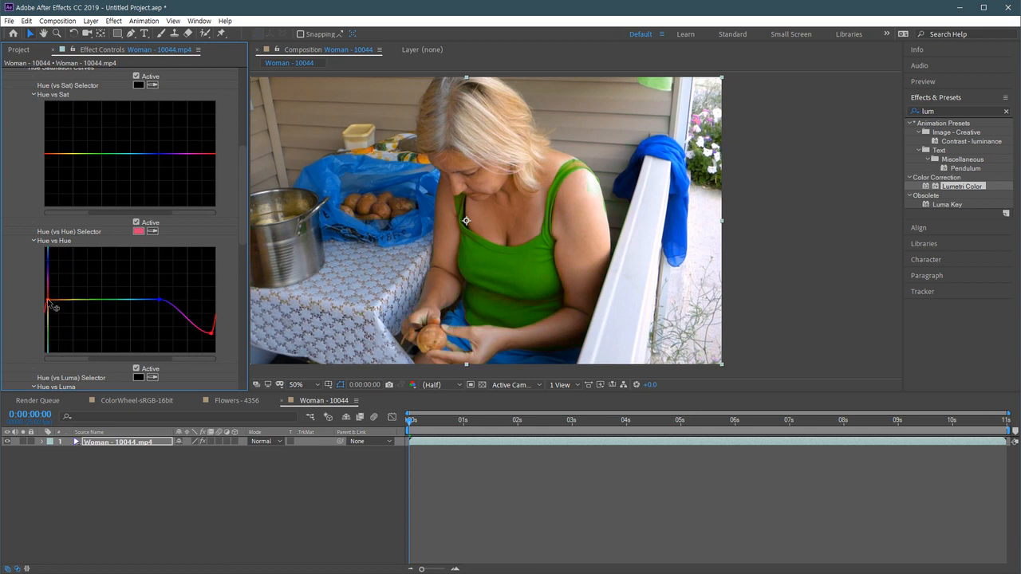
drag(421, 428, 403, 428)
key(space)
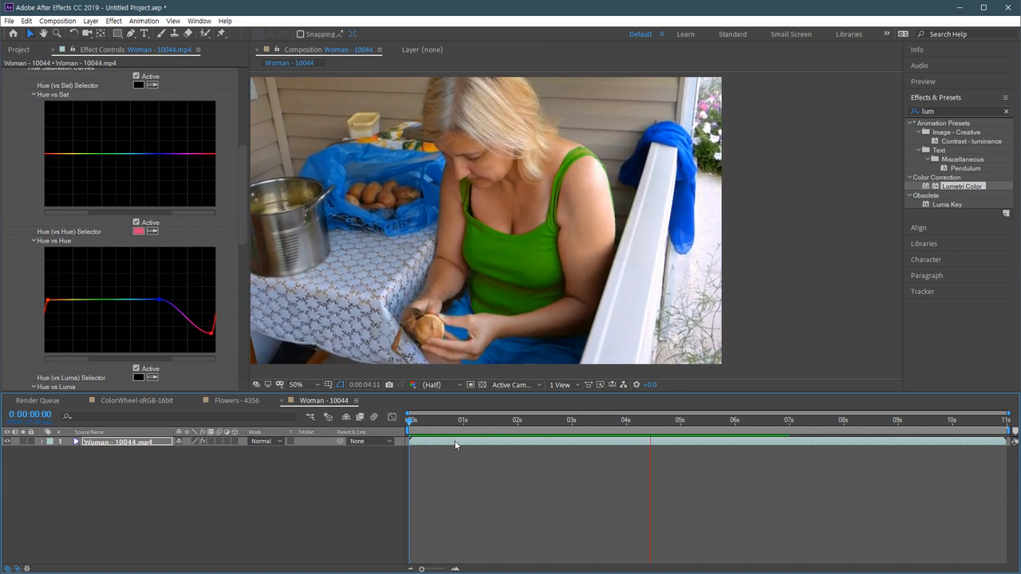
drag(452, 424, 368, 431)
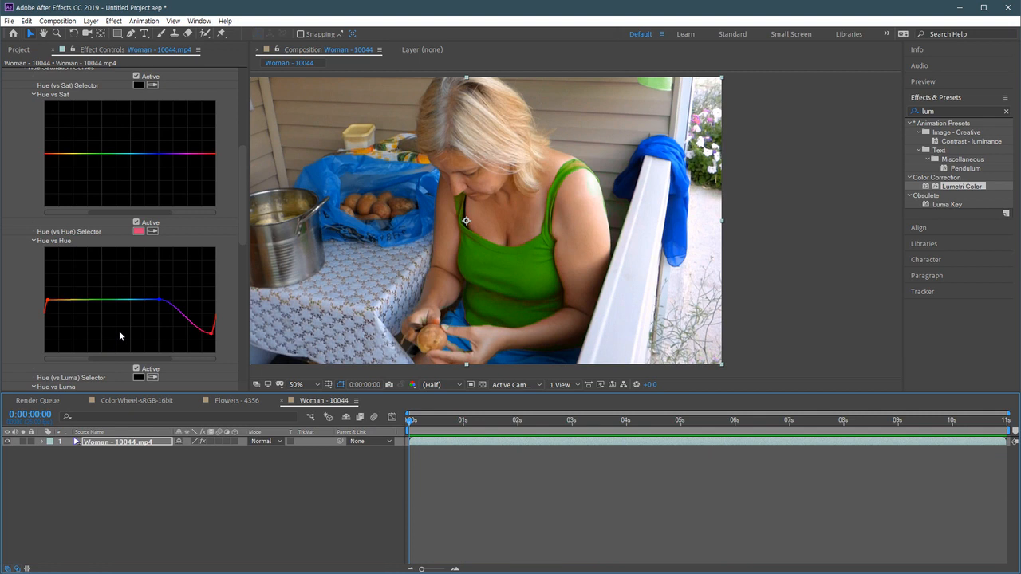
- Reset the Hue vs Hue curve, and sample the blue scarf to raise its blue control point toward teal
double_click(159, 300)
click(152, 231)
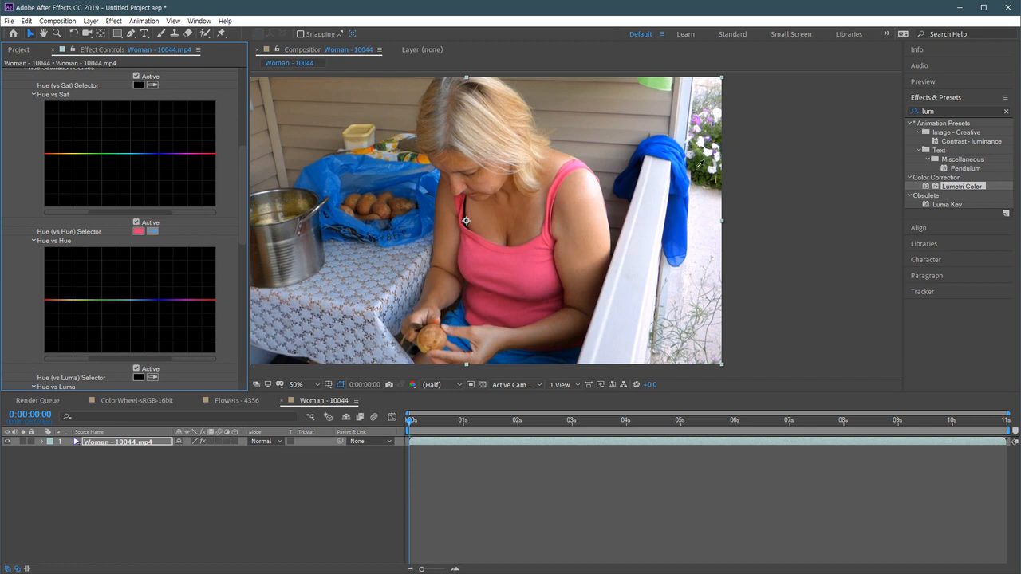
click(682, 189)
mouse_move(157, 302)
mouse_down()
mouse_move(157, 329)
mouse_move(162, 299)
mouse_up()
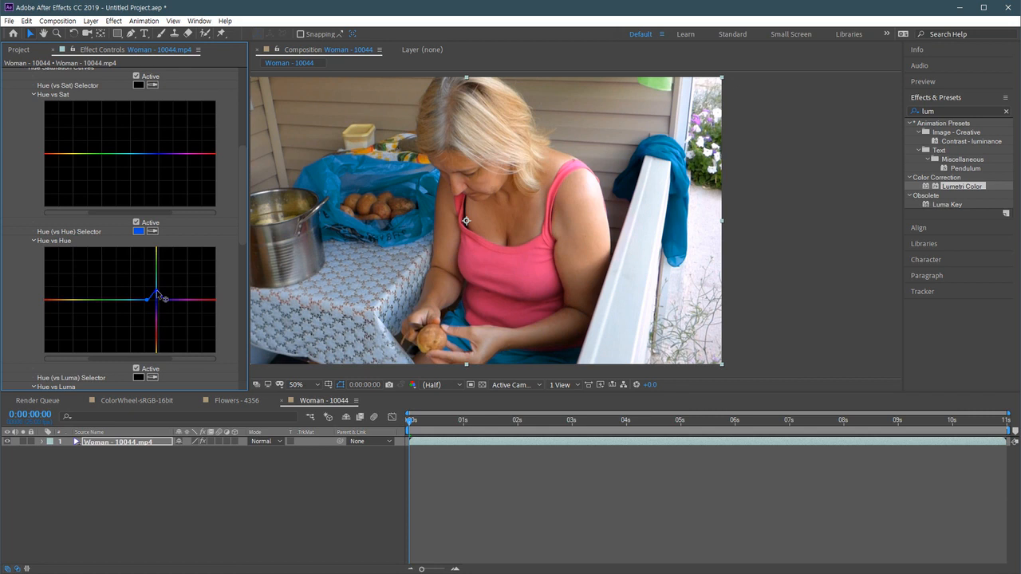
- Widen the raised blue range of the Hue vs Hue curve toward cyan and nudge its peak slightly toward violet
scroll(681, 213, up, 2)
drag(702, 210, 630, 271)
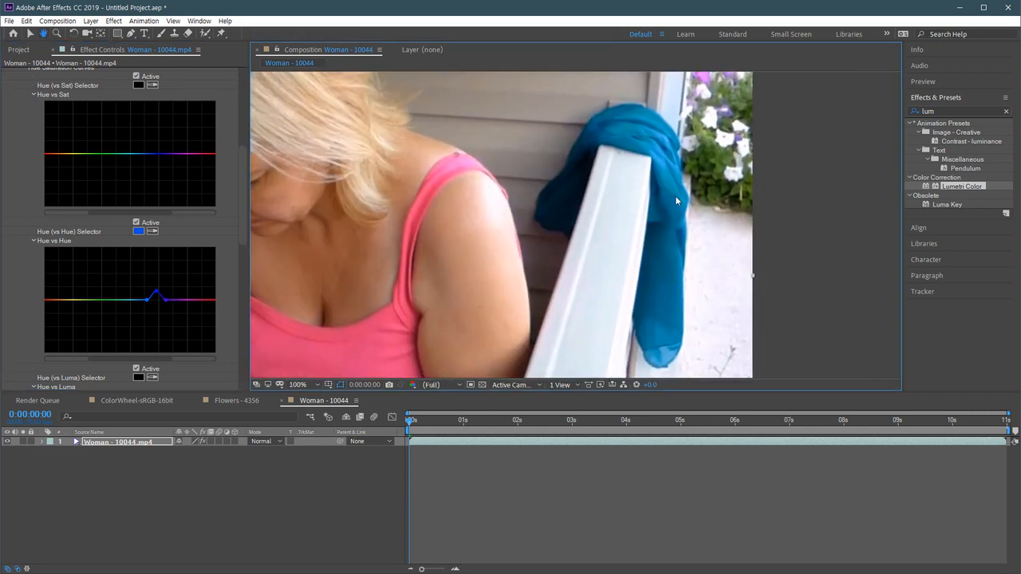
click(147, 301)
drag(146, 302, 133, 301)
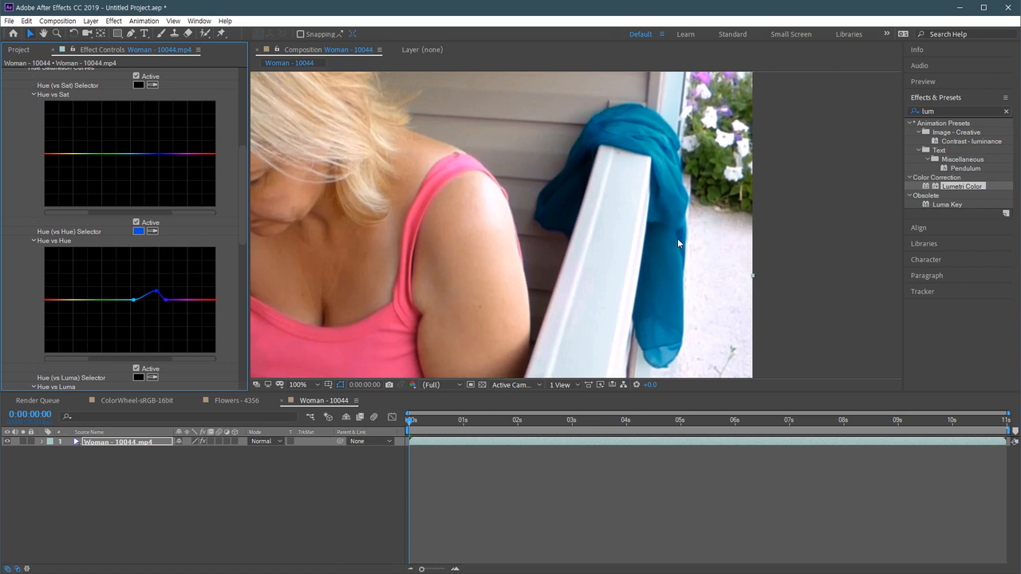
drag(627, 239, 645, 236)
key(v)
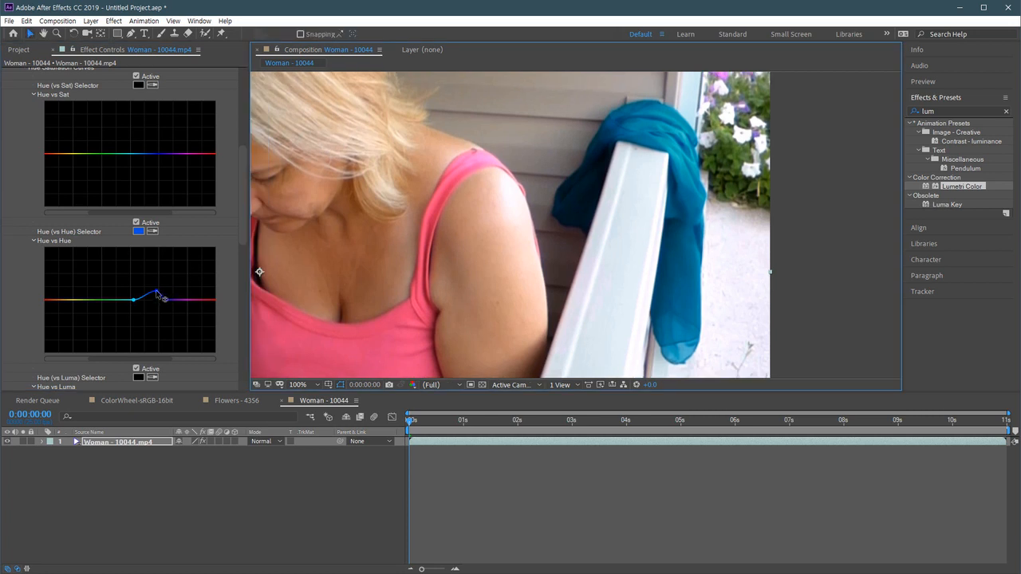
drag(156, 292, 160, 291)
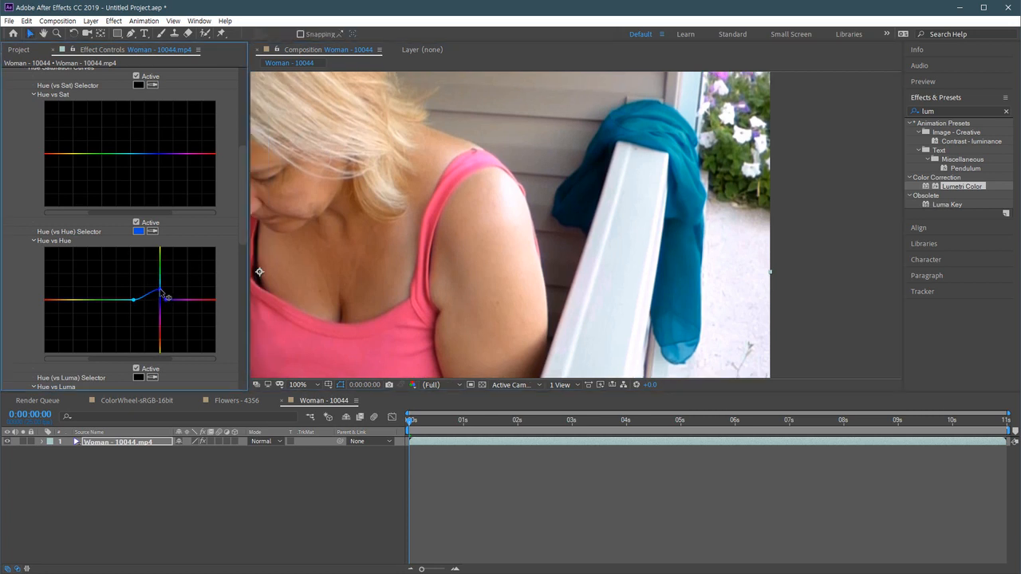
- Inspect the full frame and toggle the Hue vs Hue curve off and on to compare the original and shifted blues
scroll(681, 214, down, 3)
scroll(682, 214, up, 4)
scroll(661, 230, down, 4)
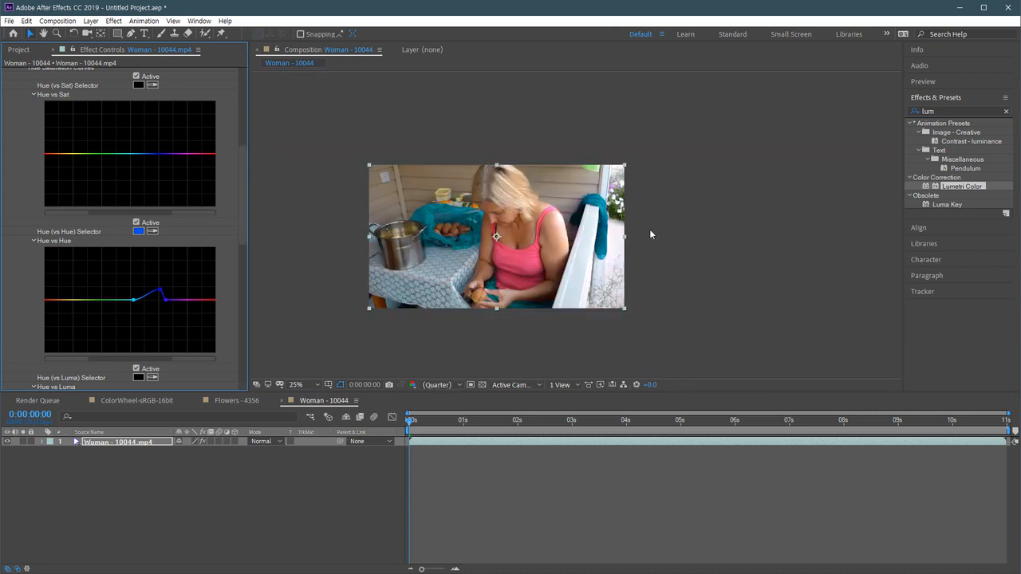
scroll(572, 254, up, 2)
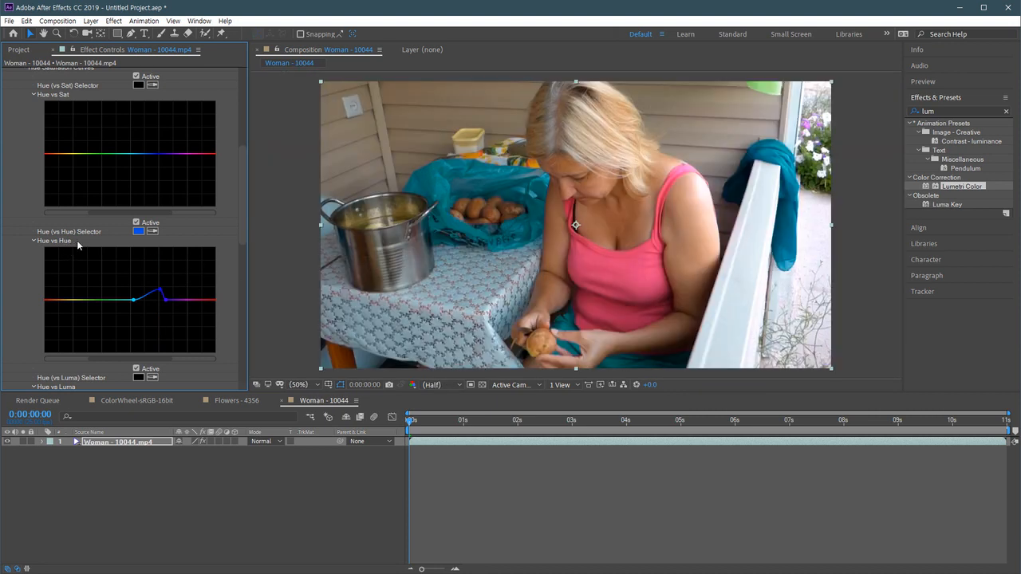
click(136, 224)
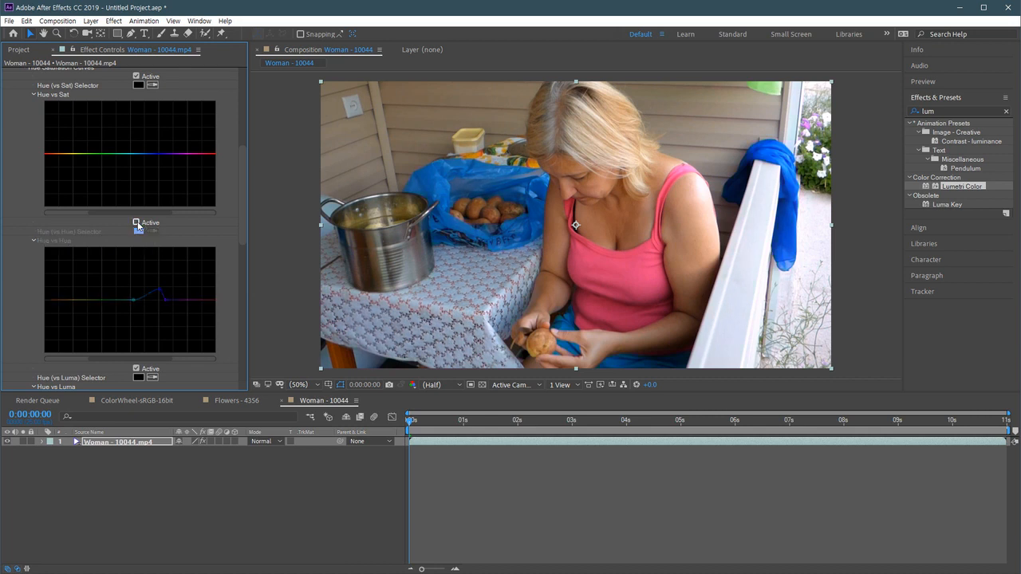
click(136, 223)
click(136, 223)
click(137, 223)
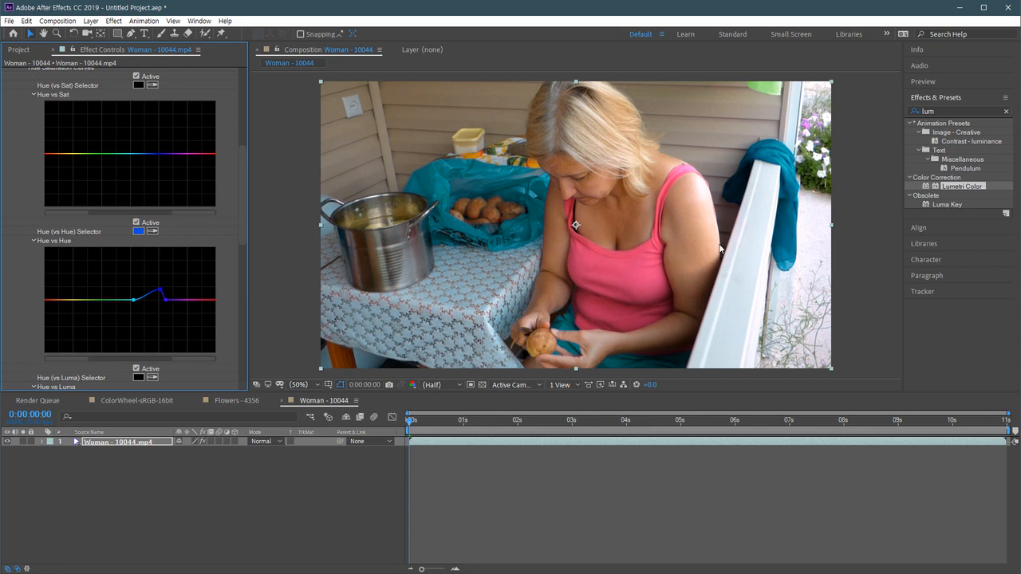
drag(644, 230, 494, 257)
drag(417, 422, 357, 413)
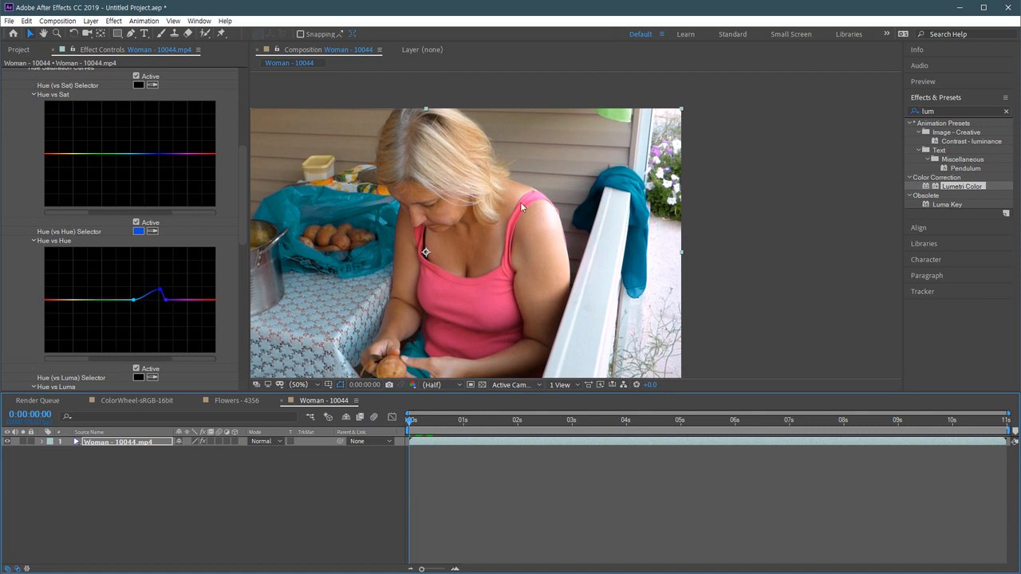
- Start a Pen mask on the Woman - 10044.mp4 layer around the scarf's bunched end and along the railing's top
click(140, 443)
click(131, 34)
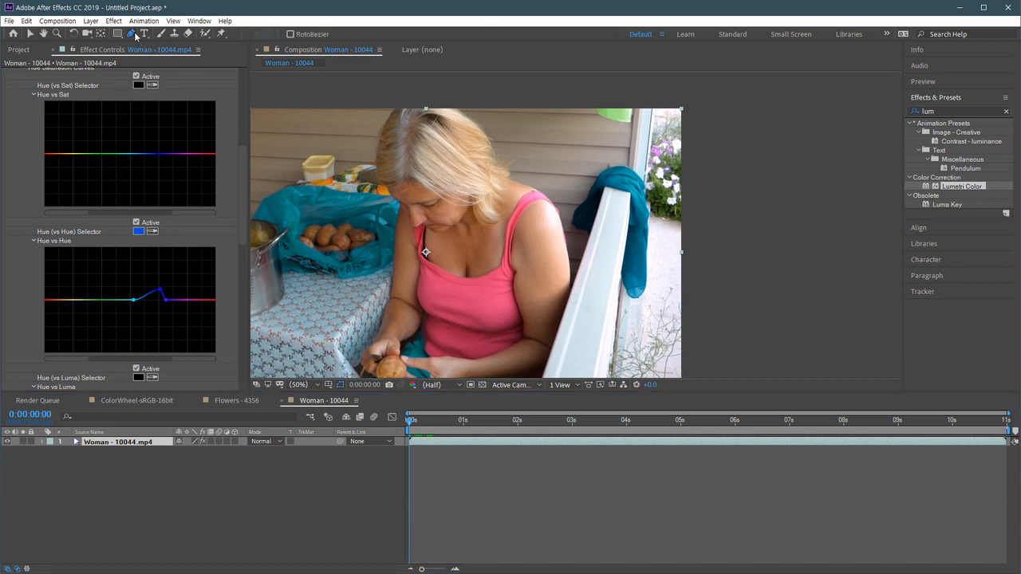
key(period)
click(624, 118)
click(598, 154)
click(585, 179)
click(565, 200)
click(565, 232)
click(603, 248)
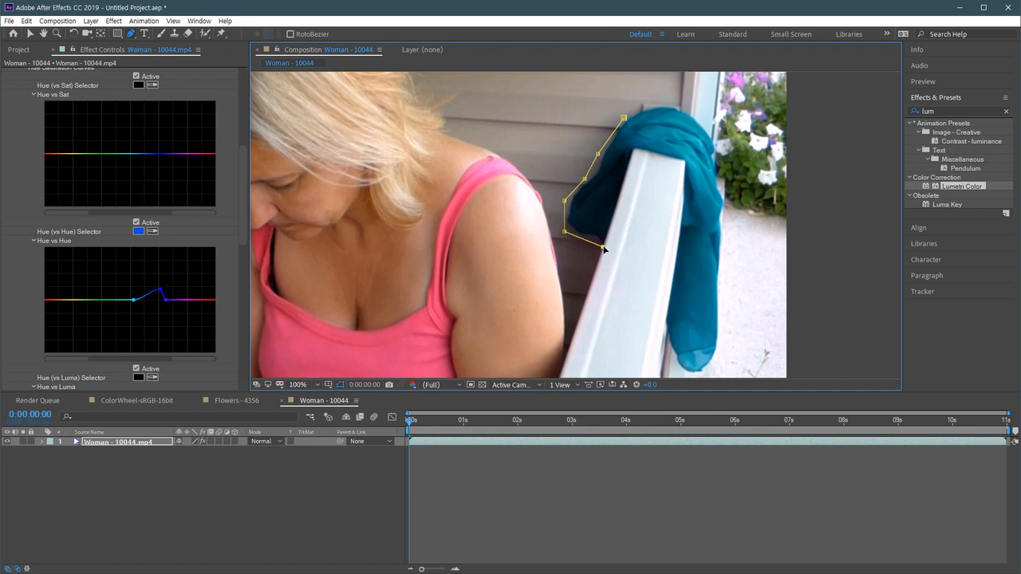
click(634, 150)
click(683, 163)
- Trace the scarf's hanging end and outer edge, close the mask over its top, and refine the top vertex
scroll(643, 228, down, 3)
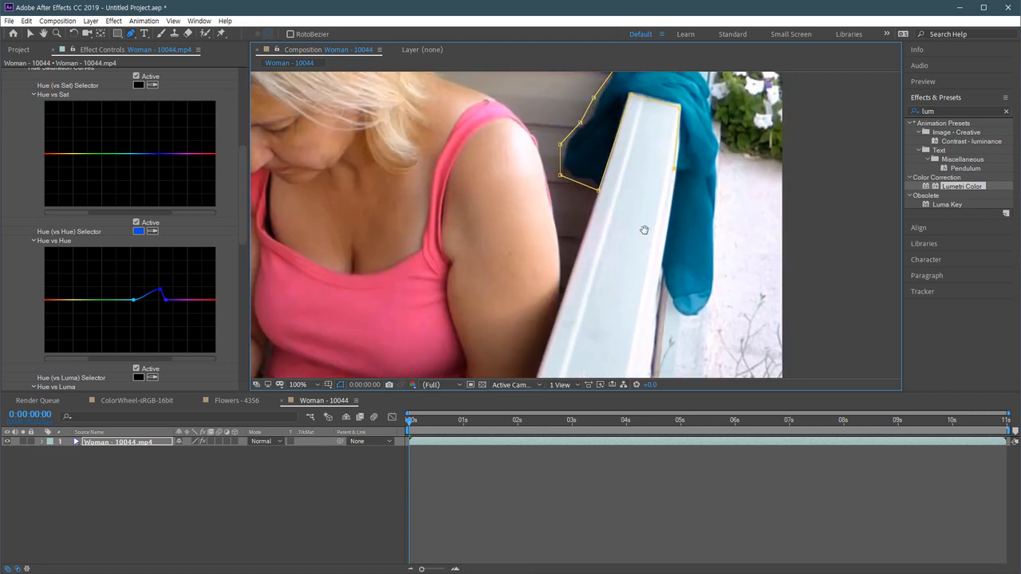
click(662, 266)
click(673, 299)
click(685, 320)
click(713, 306)
click(717, 220)
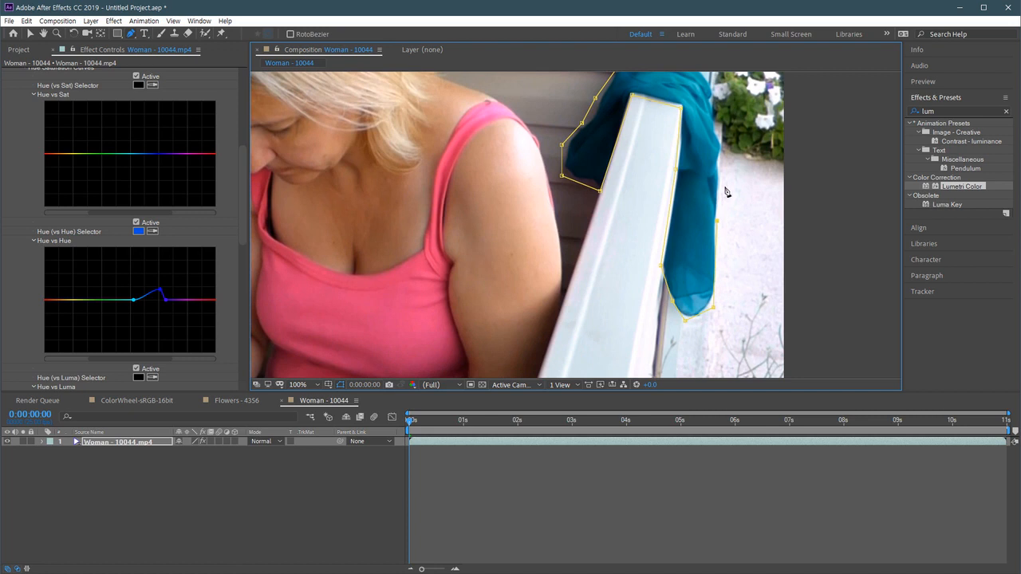
click(717, 129)
drag(668, 198, 647, 310)
click(692, 214)
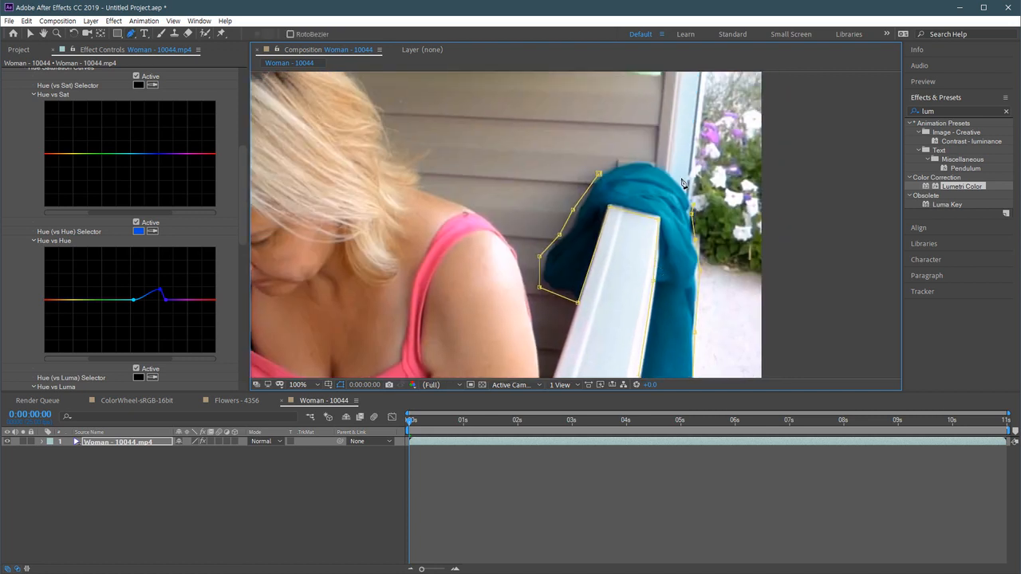
click(642, 158)
click(599, 173)
drag(642, 159, 638, 159)
scroll(693, 238, down, 1)
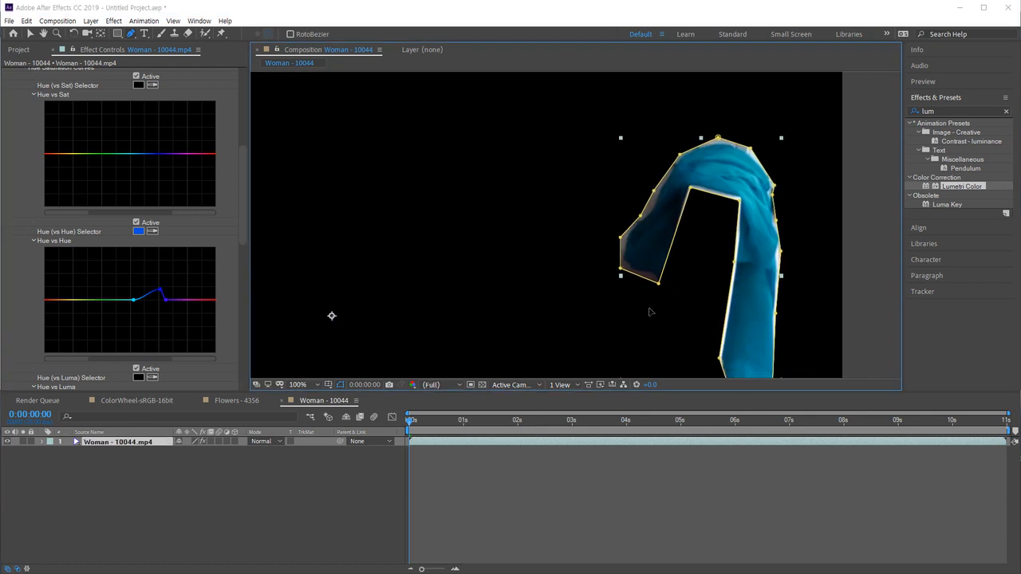
- Add Mask 1 as a mask reference in Lumetri Color's Compositing Options to limit the effect to the scarf
scroll(649, 312, down, 2)
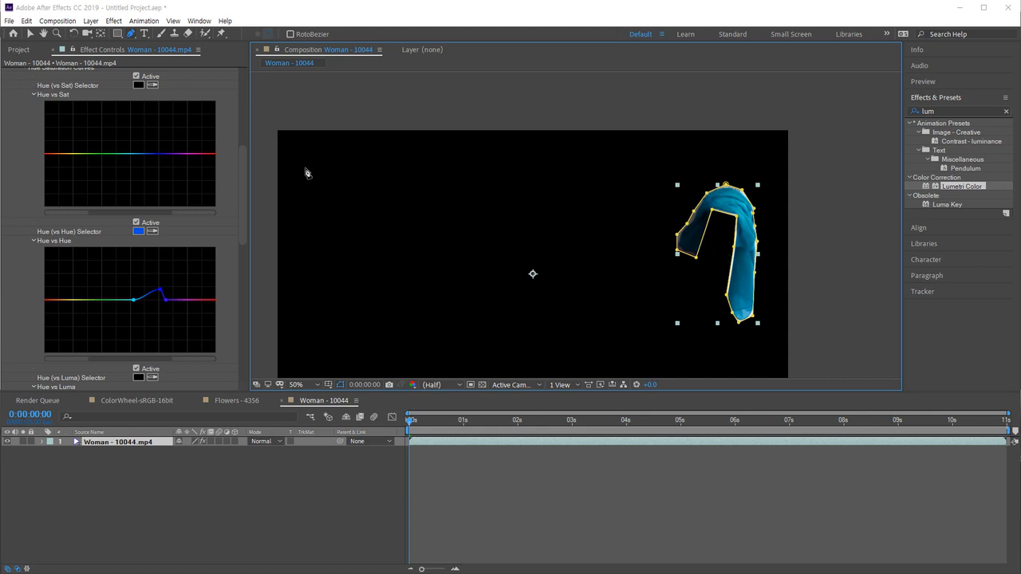
drag(245, 152, 244, 79)
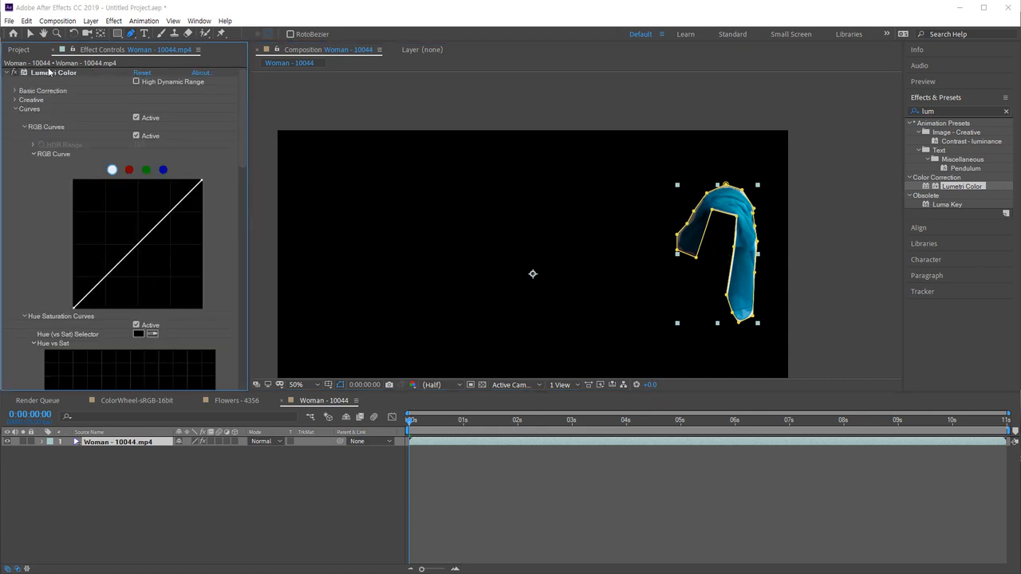
drag(242, 123, 244, 187)
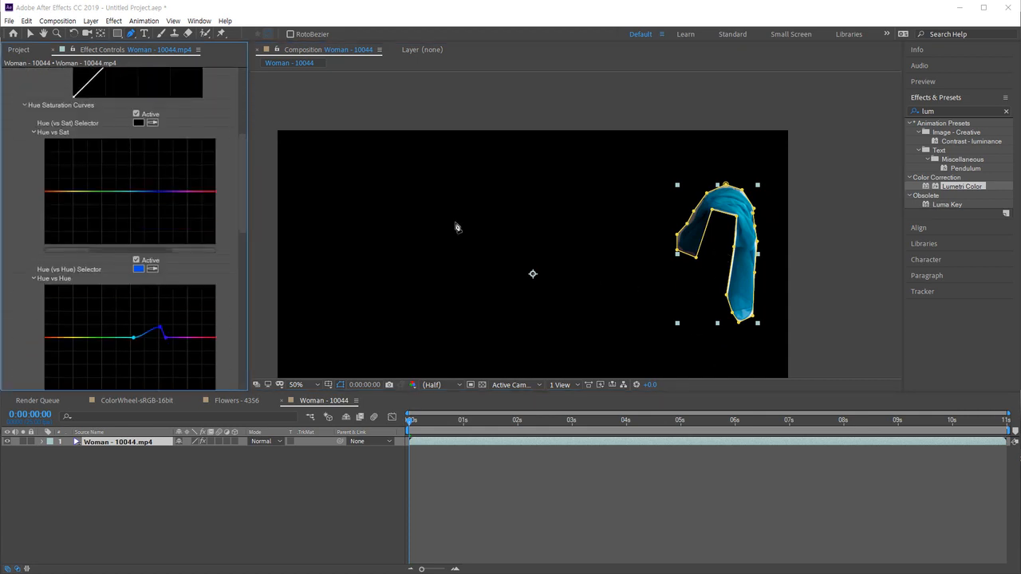
click(42, 442)
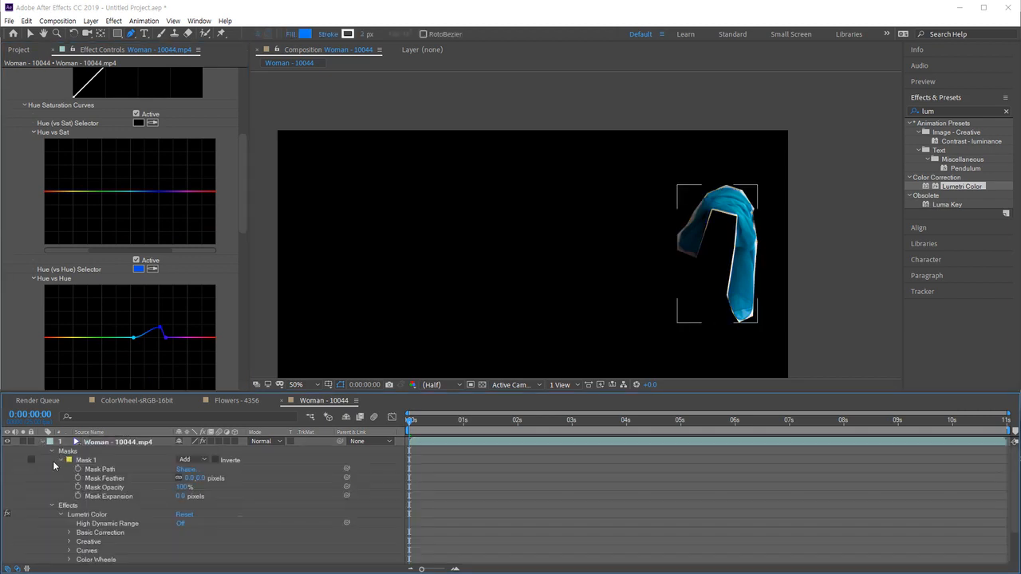
scroll(107, 515, down, 2)
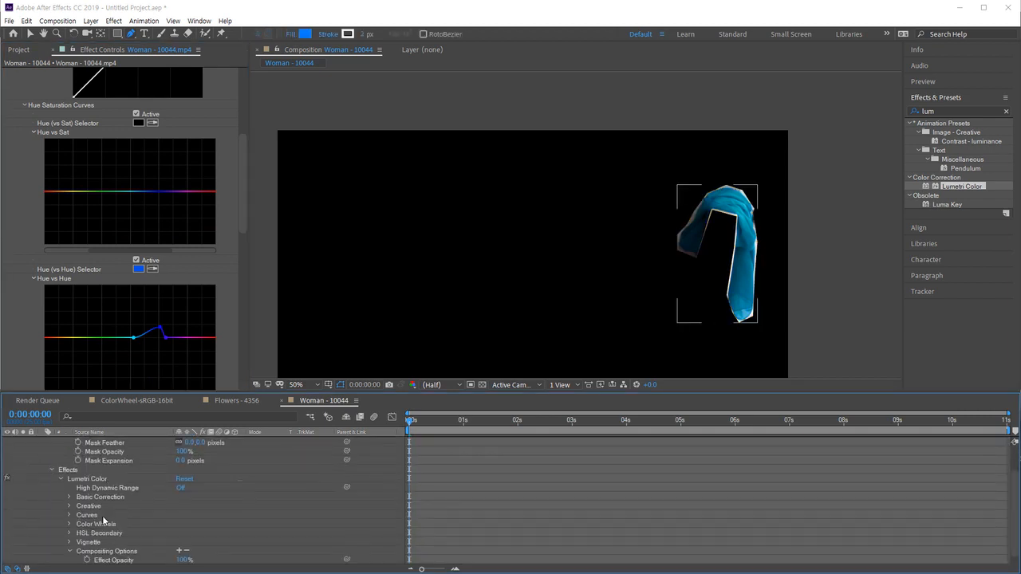
click(101, 479)
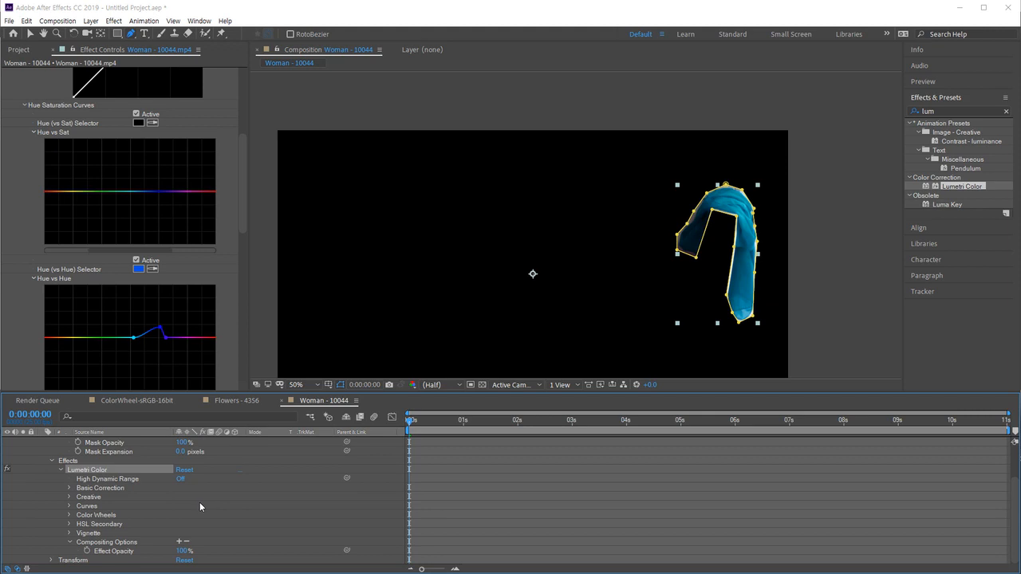
click(118, 545)
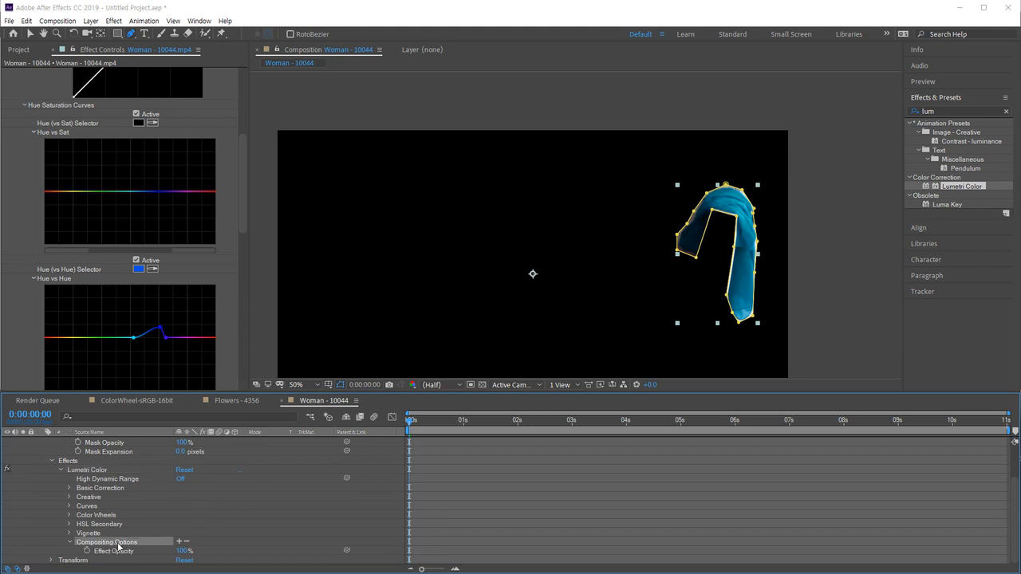
click(180, 542)
click(221, 530)
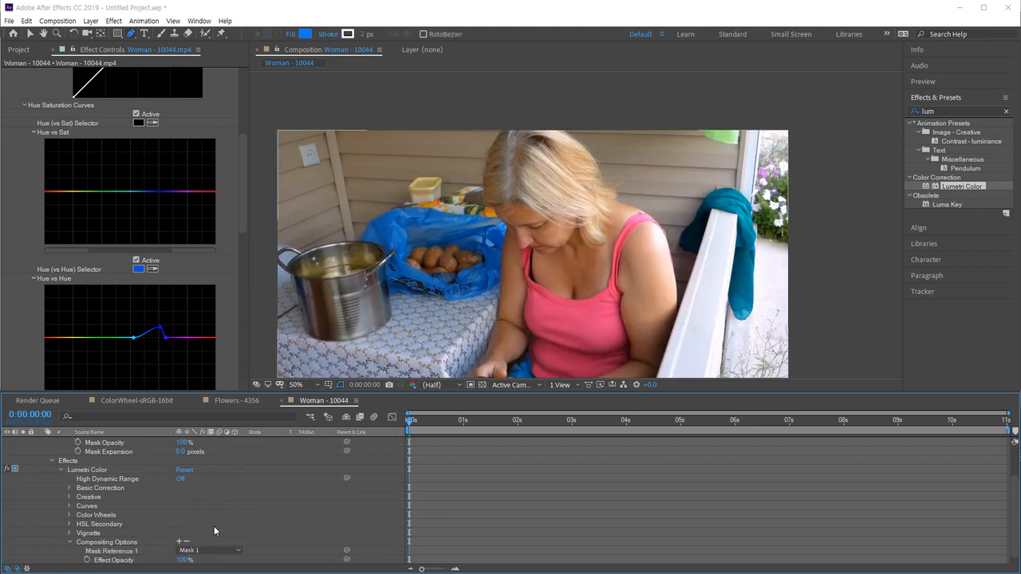
- Check the mask choices for Mask Reference 1 in Lumetri Color's Compositing Options, keeping Mask 1 selected
scroll(247, 509, down, 1)
click(223, 542)
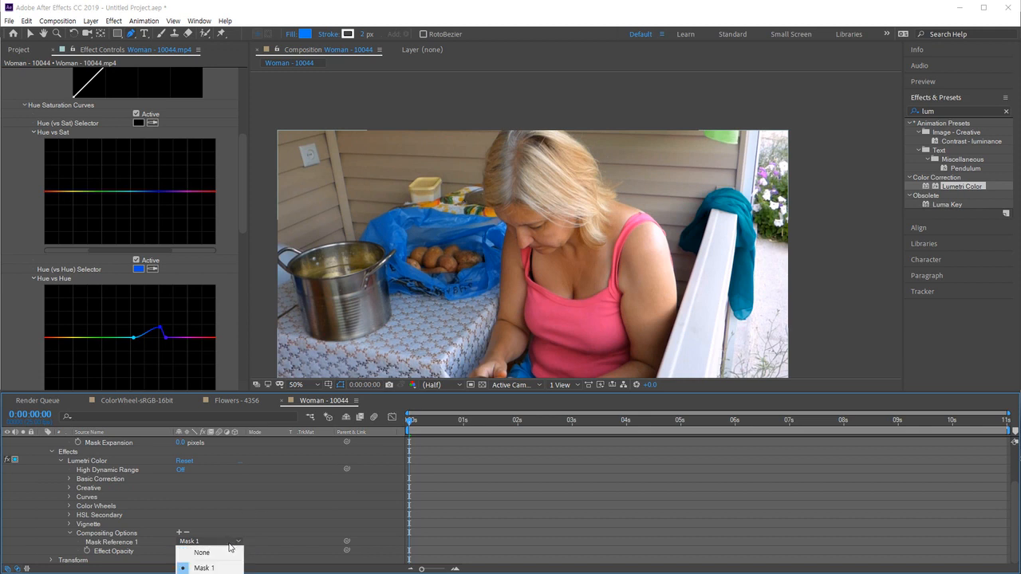
click(206, 568)
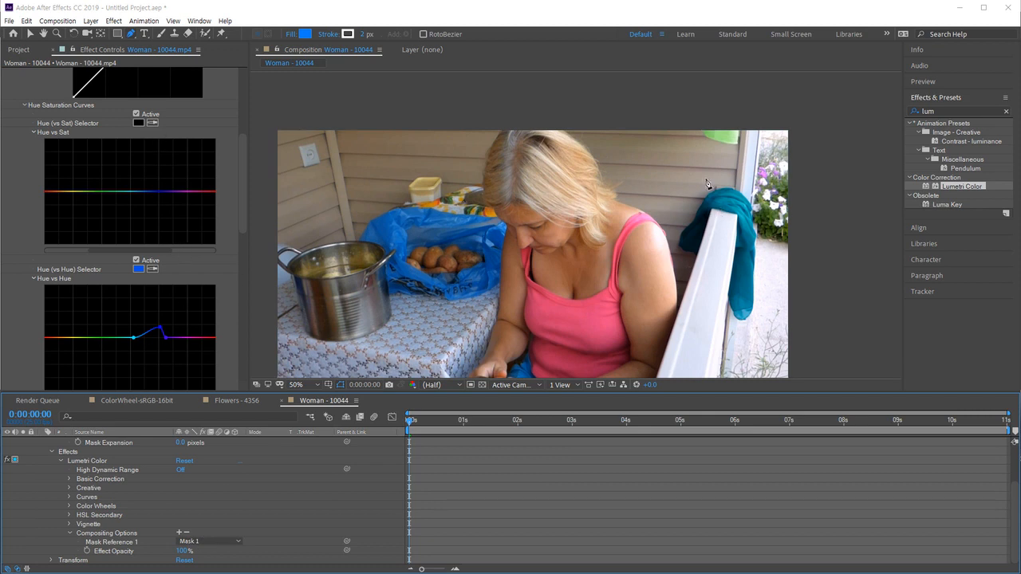
- Set Mask 1's feather to 5 pixels, comparing it with a feather of 0
scroll(133, 477, up, 3)
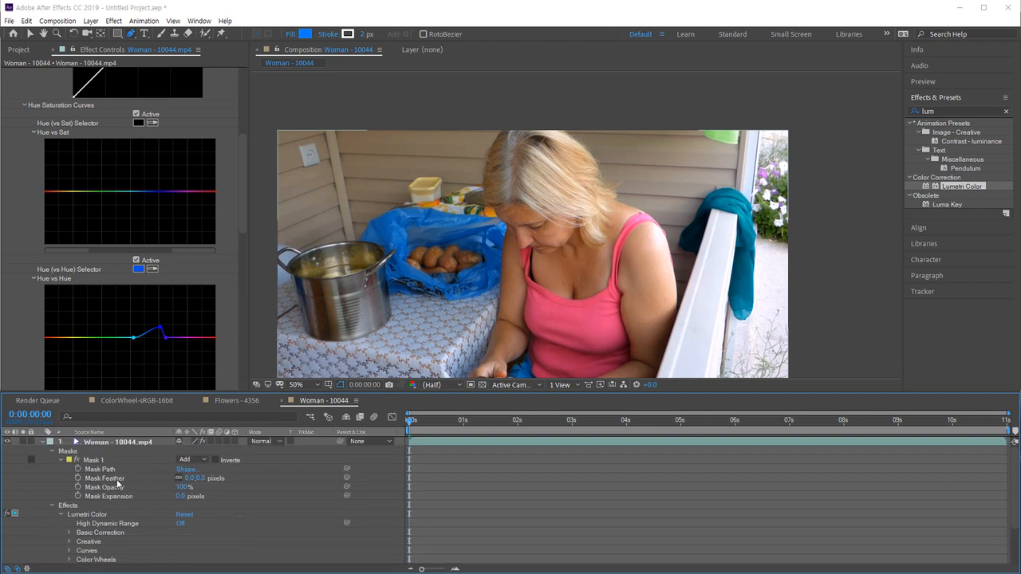
click(118, 480)
click(199, 478)
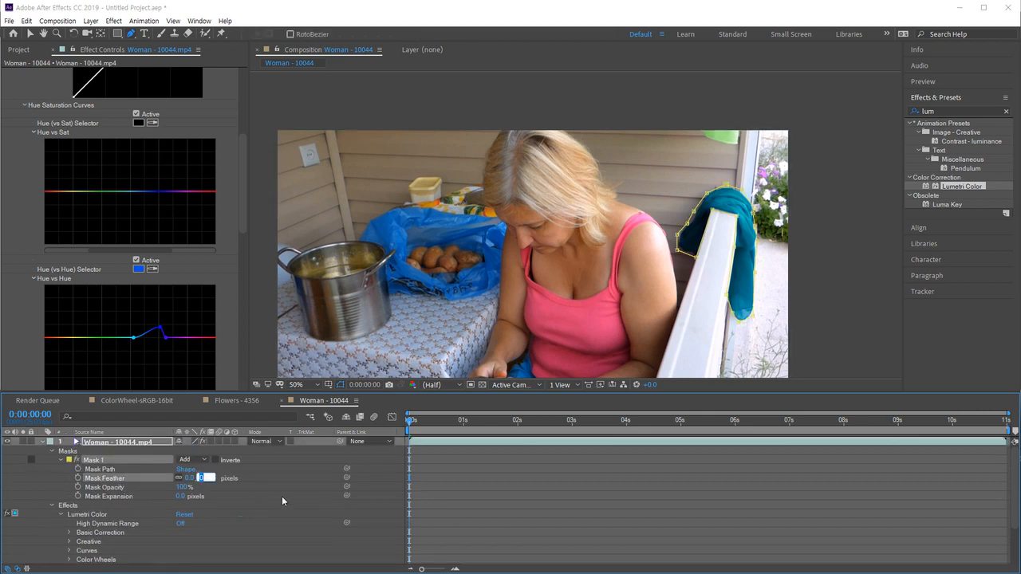
text(5)
key(Return)
click(202, 479)
text(0)
key(Return)
click(202, 479)
text(5)
key(Return)
- Play the clip and zoom in on the scarf to check how well the static mask follows it
click(455, 454)
key(space)
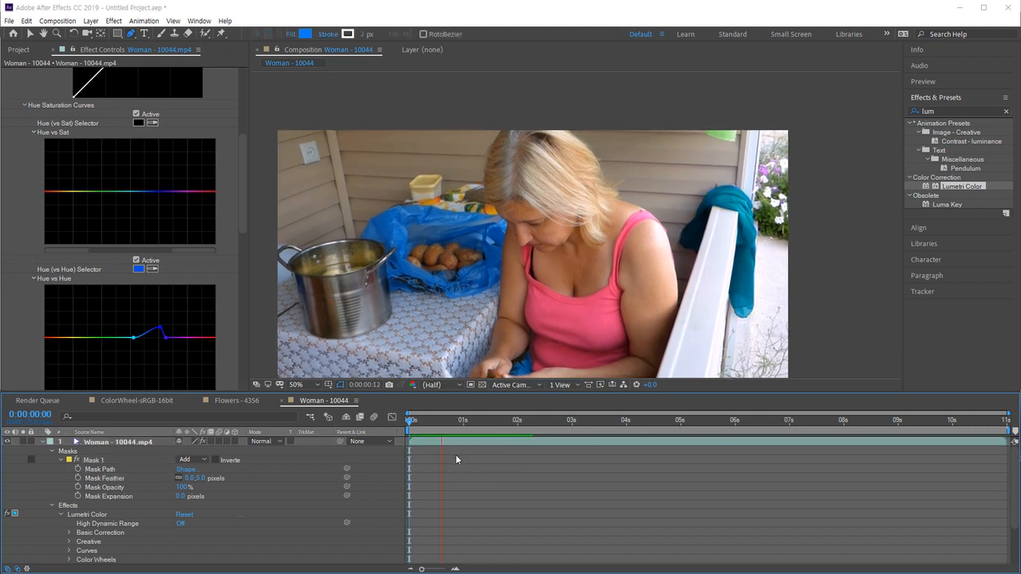
key(.)
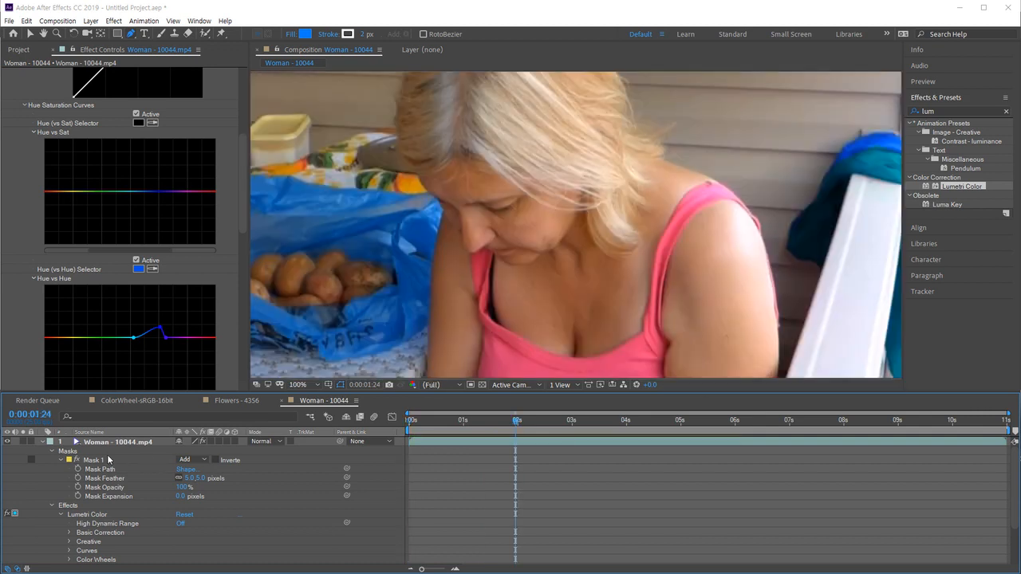
click(88, 469)
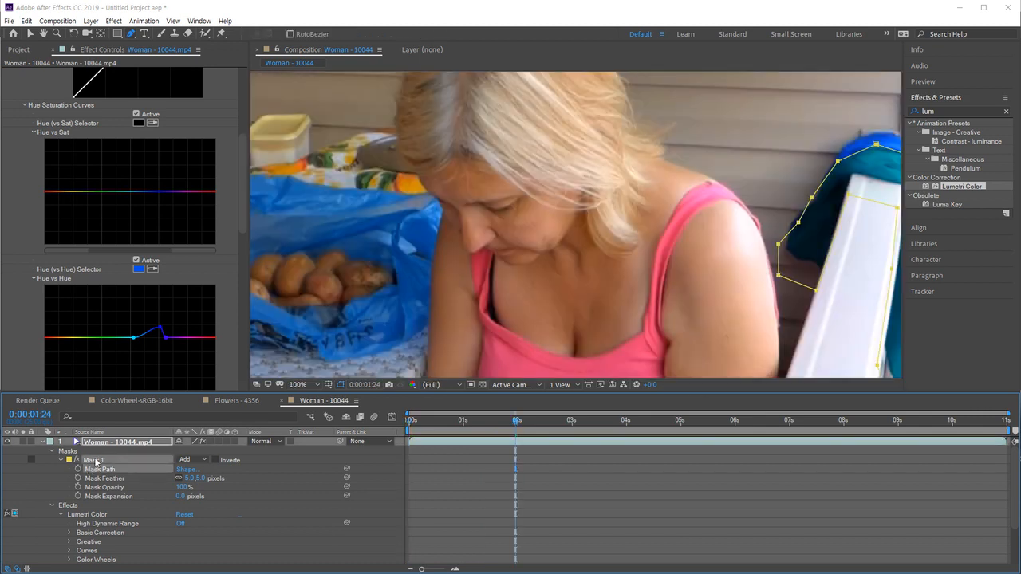
drag(898, 295, 640, 318)
drag(517, 421, 399, 429)
key(space)
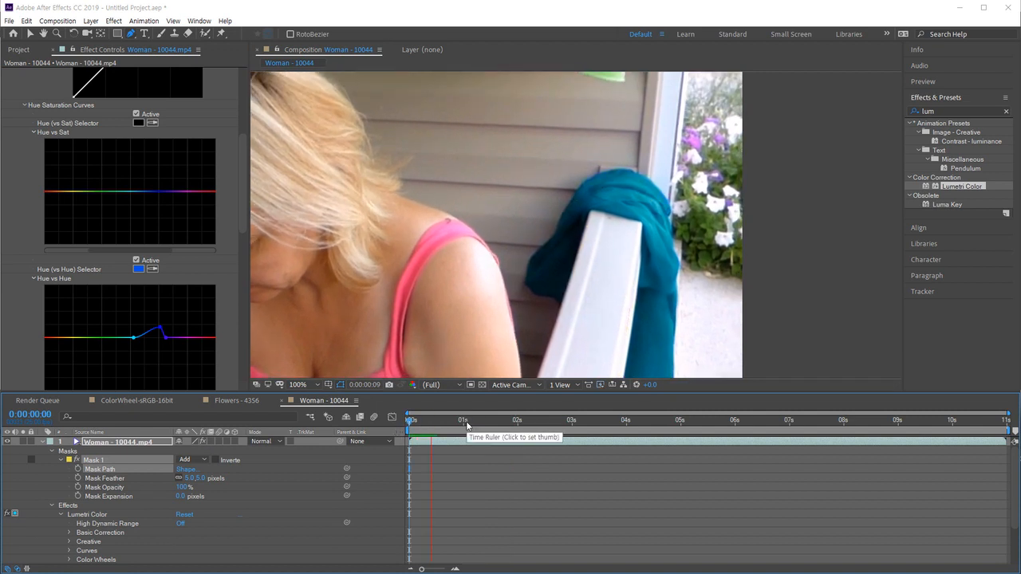
key(space)
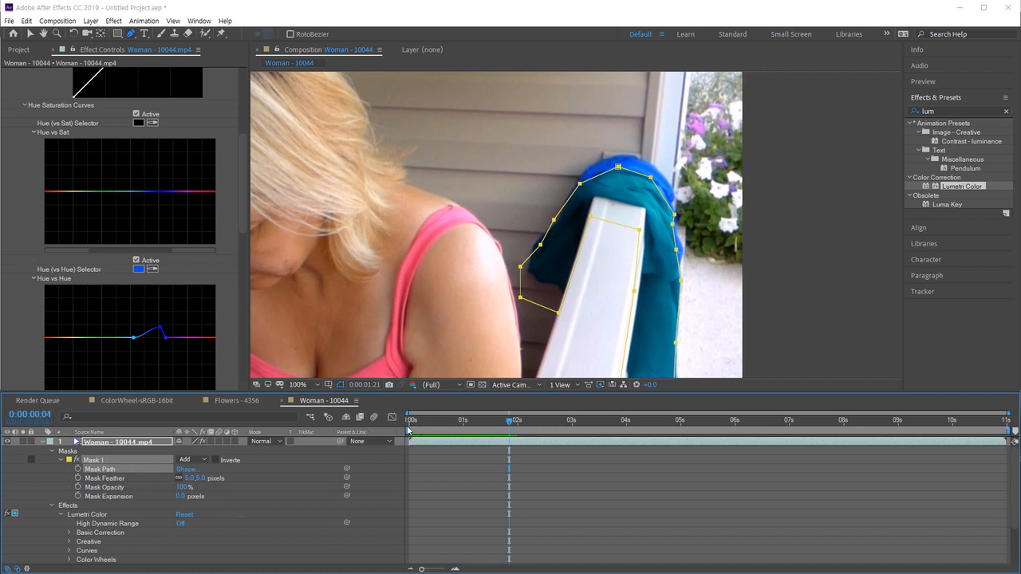
- Track Mask 1 forward from the first frame through the clip, and scrub the timeline to review the tracked mask path
drag(416, 428, 375, 431)
drag(669, 308, 658, 242)
scroll(659, 245, down, 1)
scroll(648, 252, up, 1)
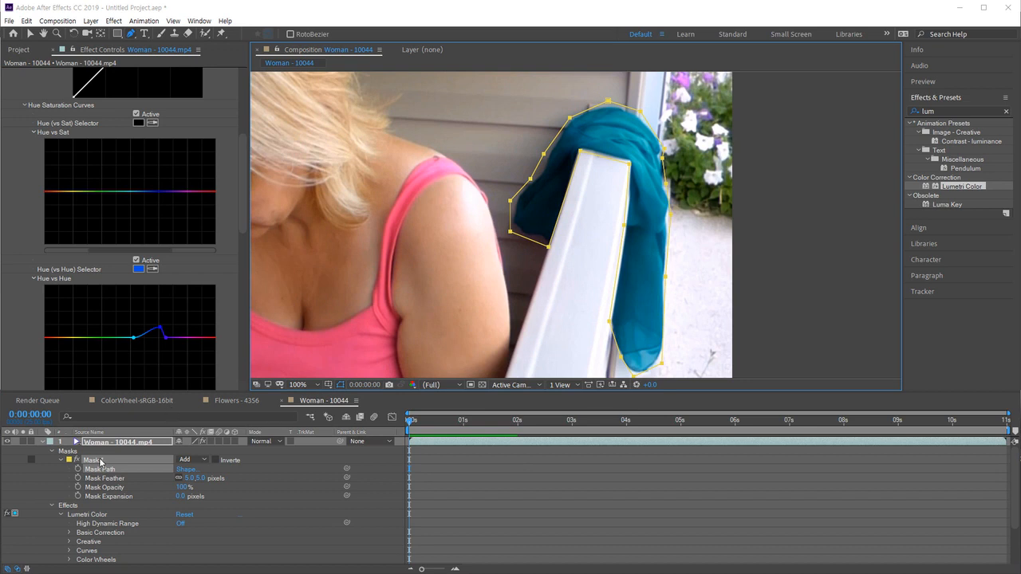
right_click(101, 461)
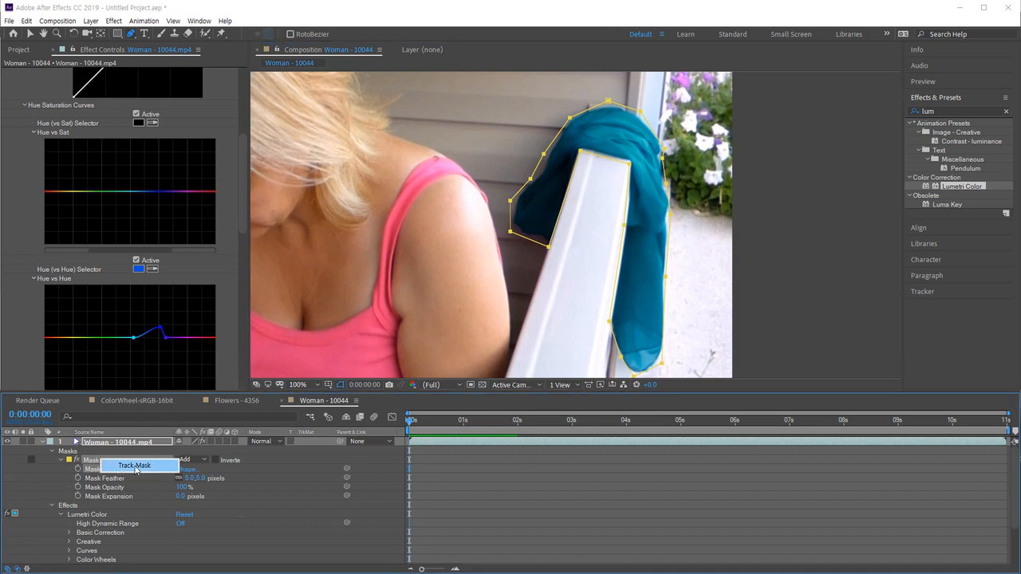
click(134, 466)
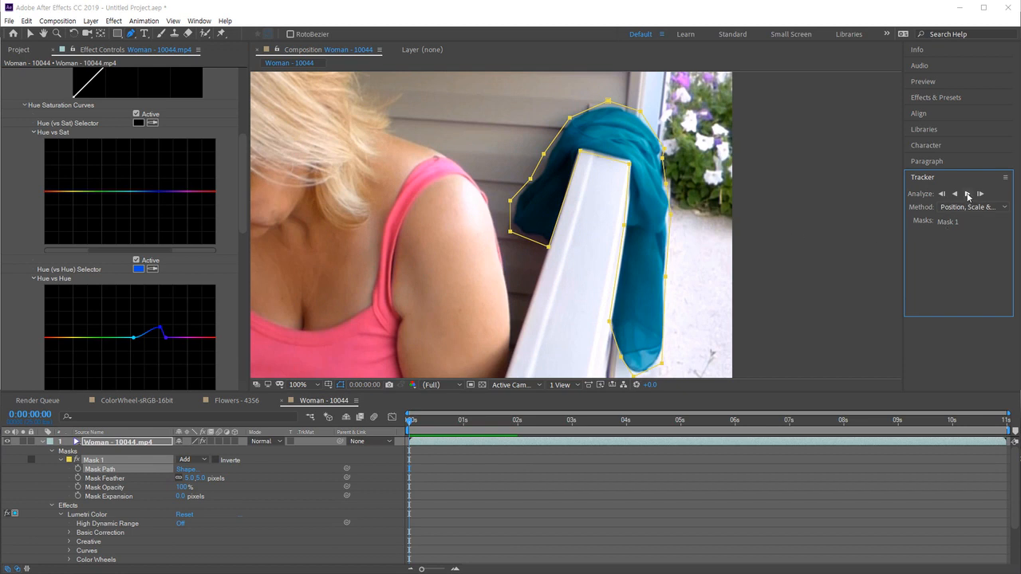
click(968, 194)
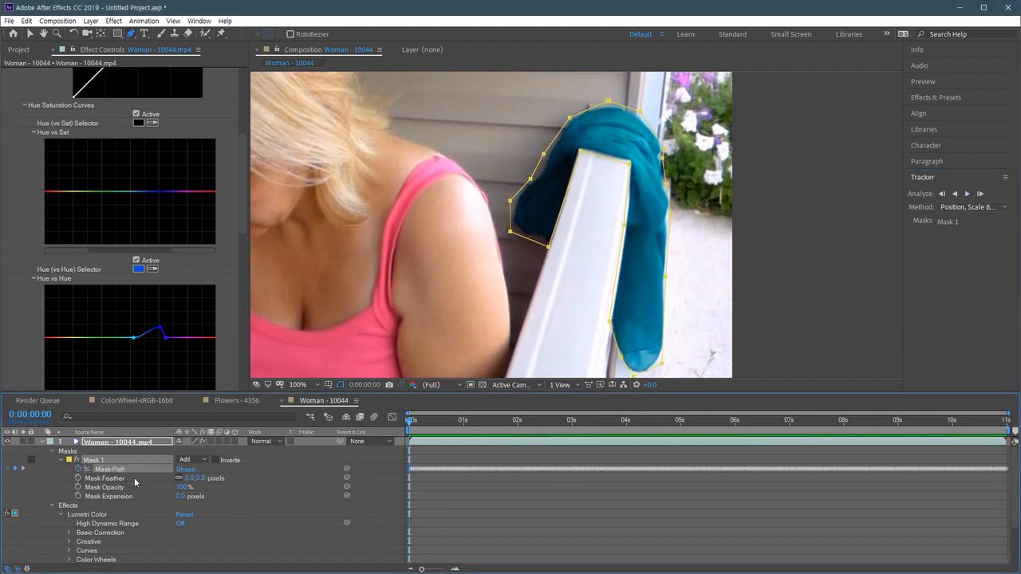
drag(446, 426, 842, 434)
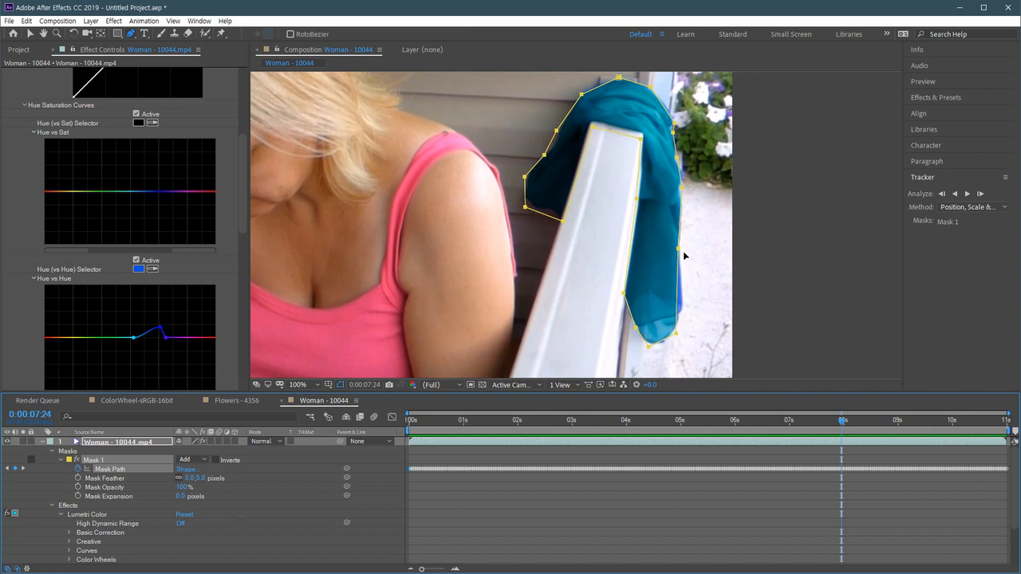
drag(842, 424, 349, 424)
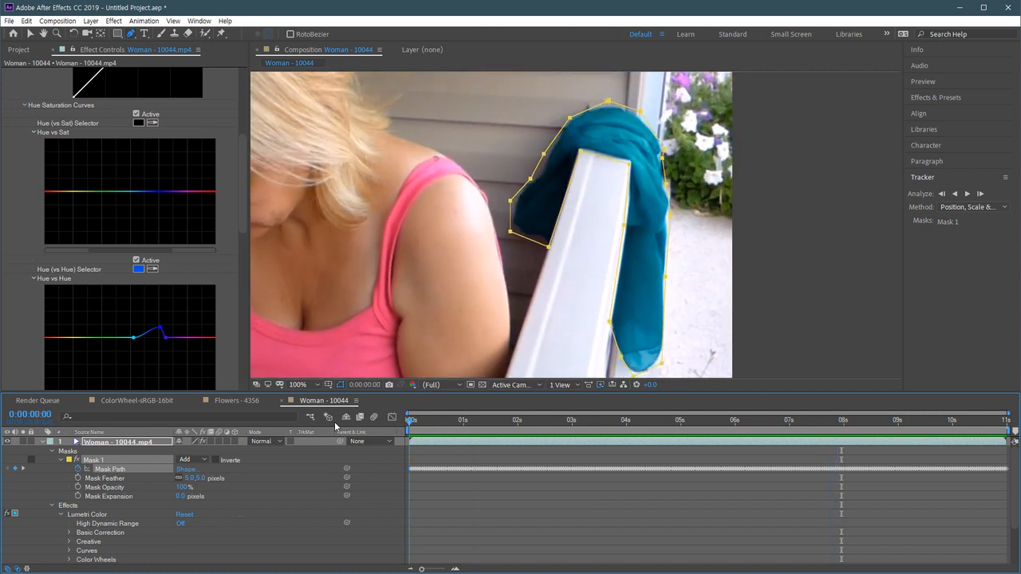
- Set the Mask Expansion of Mask 1 to 40 pixels
click(124, 497)
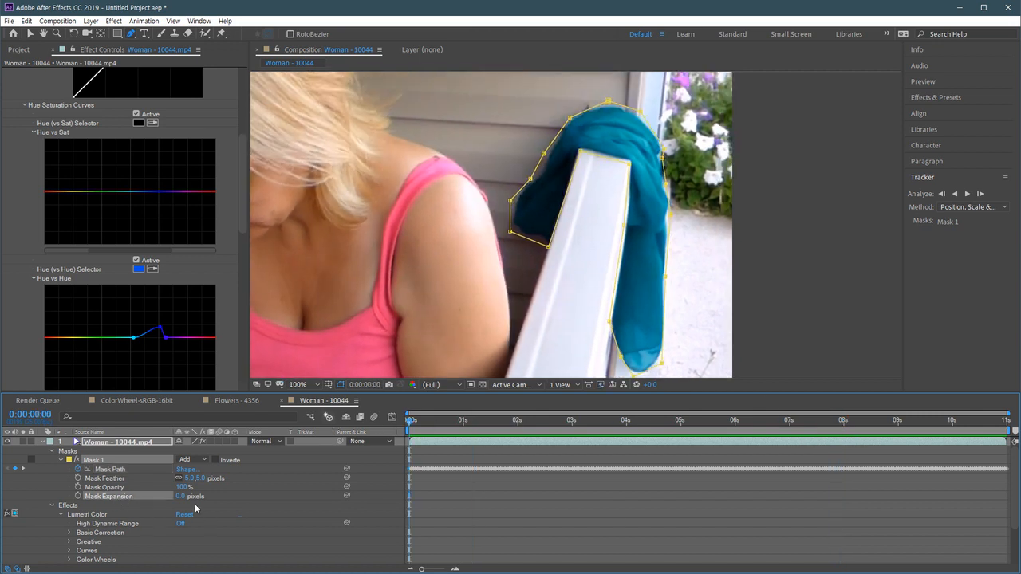
drag(182, 498, 193, 497)
click(184, 496)
text(40)
key(Return)
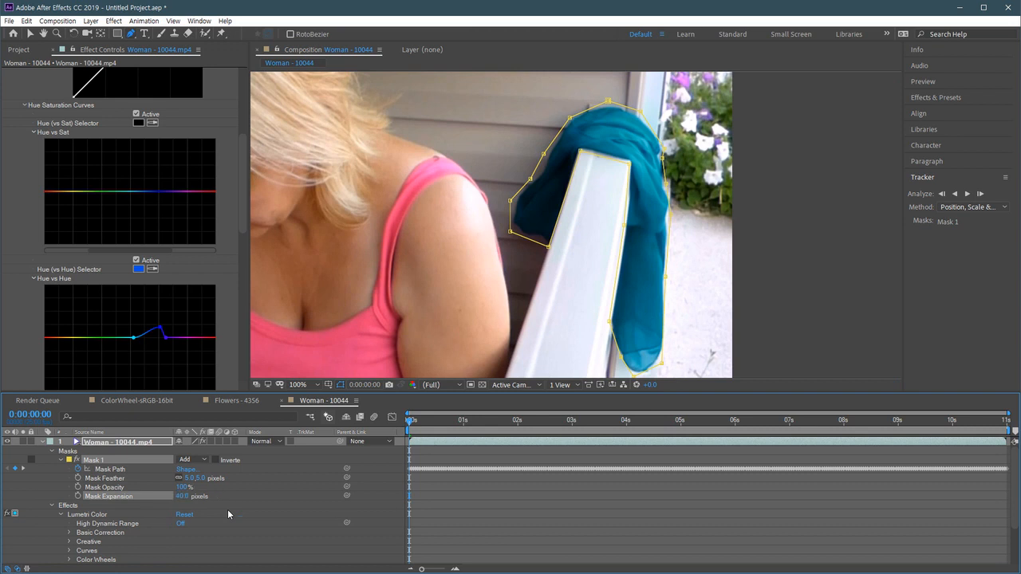
- Show the full frame and play the clip to review the tracked, recolored scarf
drag(461, 427, 209, 439)
click(243, 224)
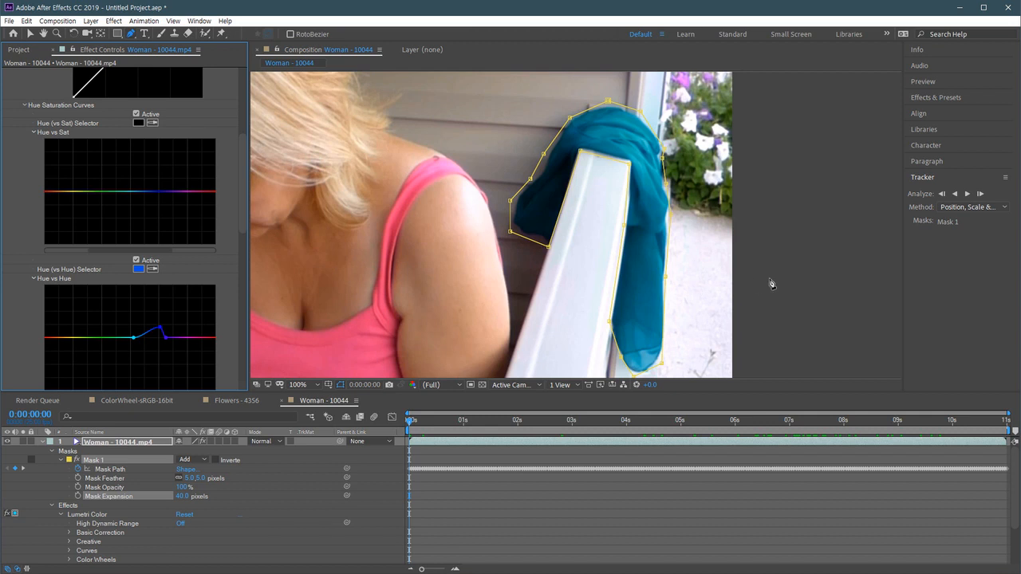
drag(818, 268, 830, 264)
key(shift+slash)
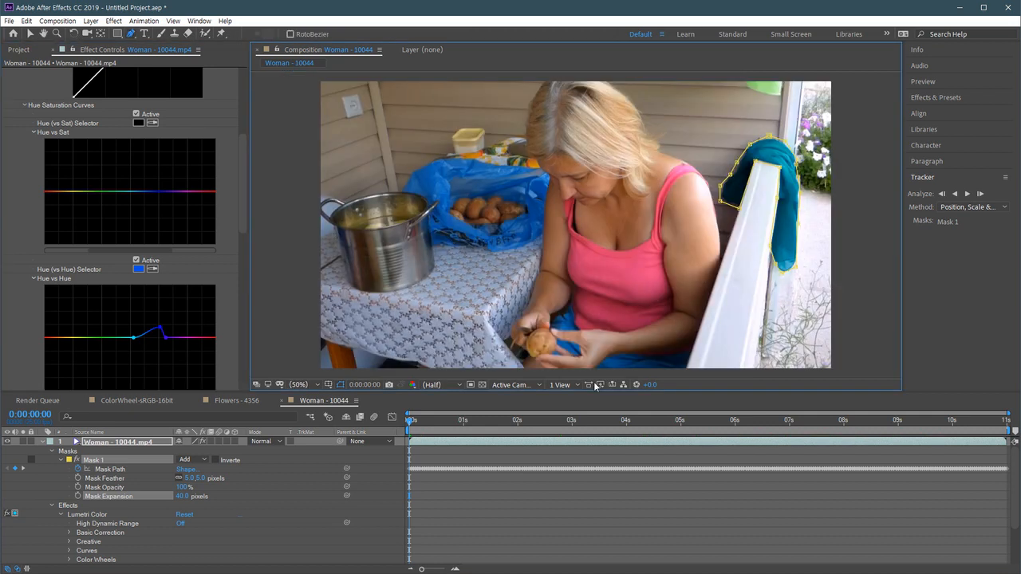
key(v)
click(465, 481)
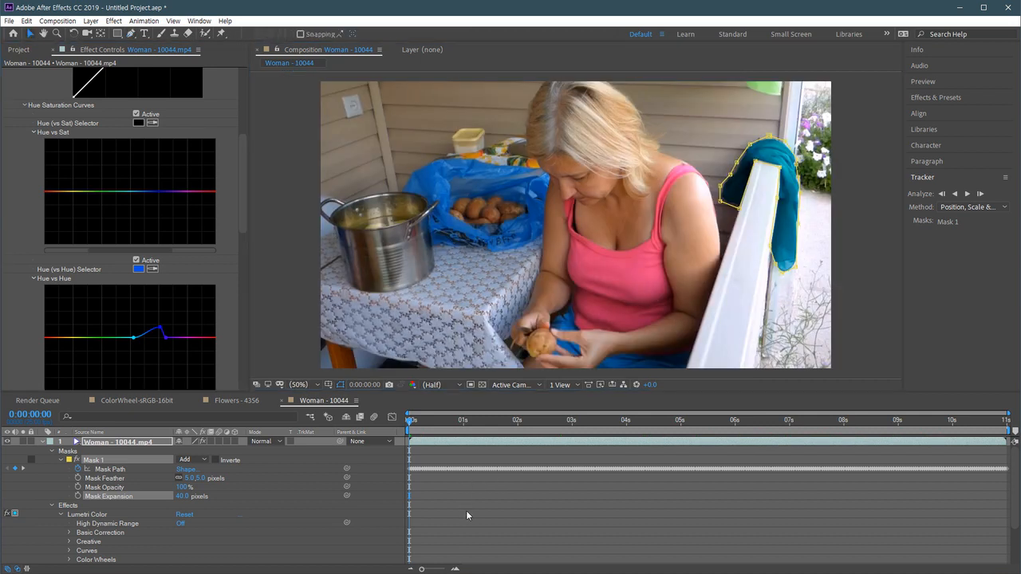
key(space)
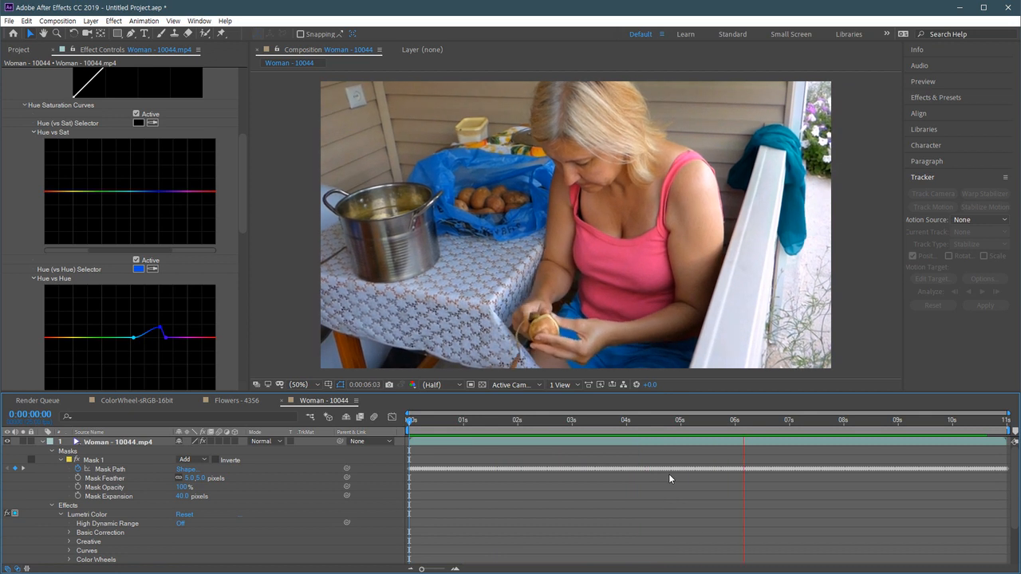
key(space)
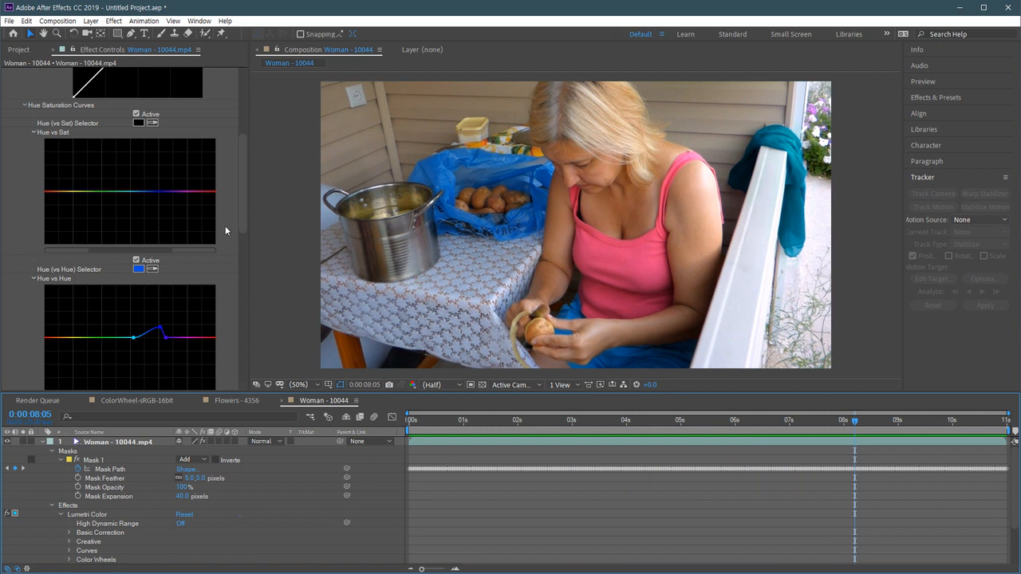
- Sample the blue of the Hue vs Hue selector's swatch as the Hue vs Luma color
drag(242, 200, 241, 271)
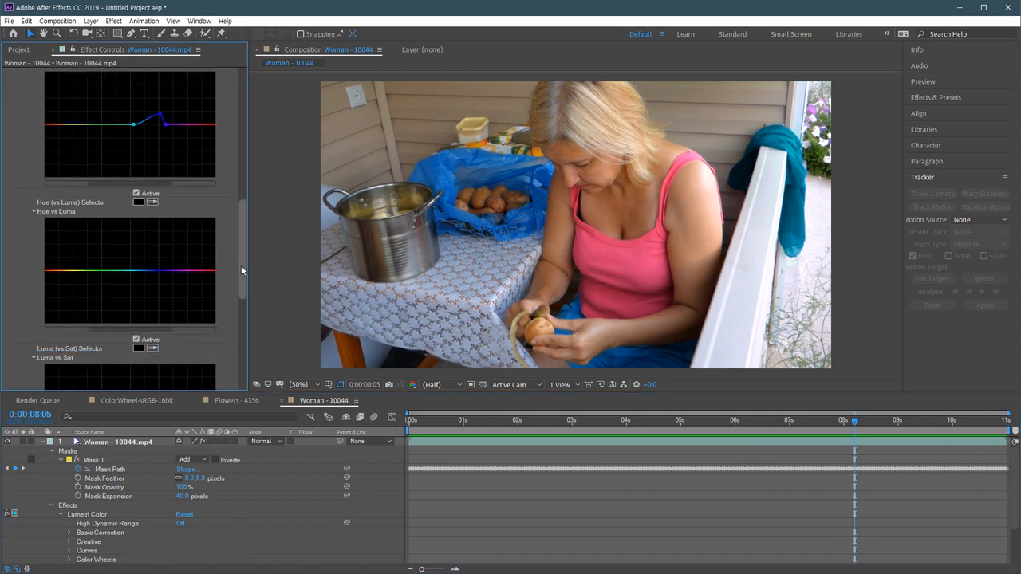
drag(241, 266, 244, 246)
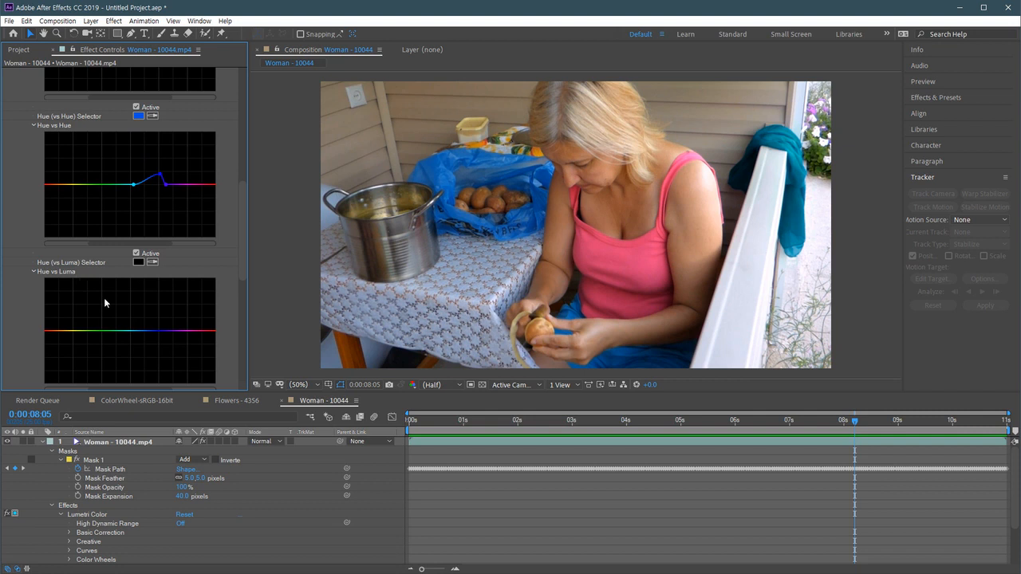
click(154, 263)
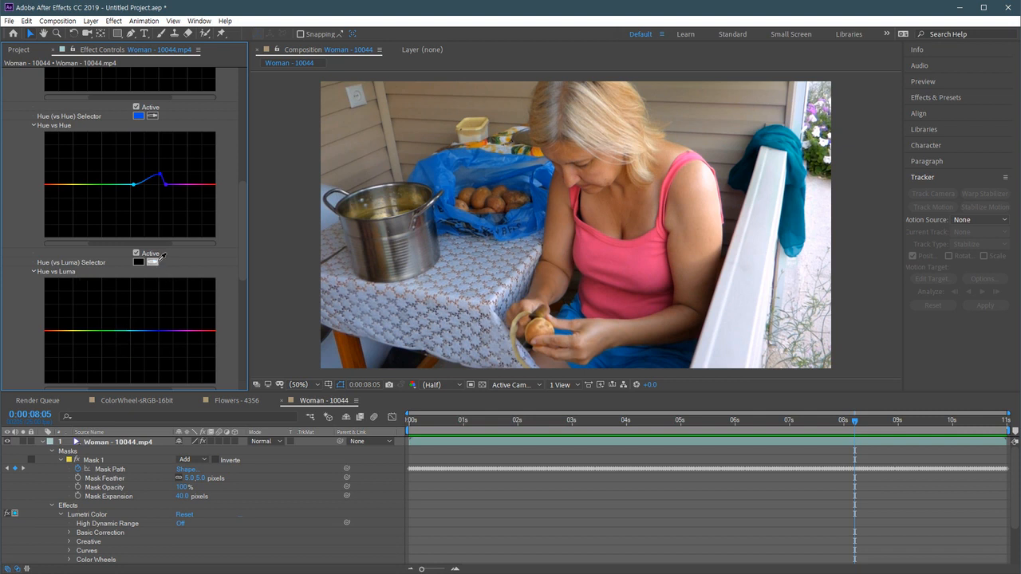
click(140, 116)
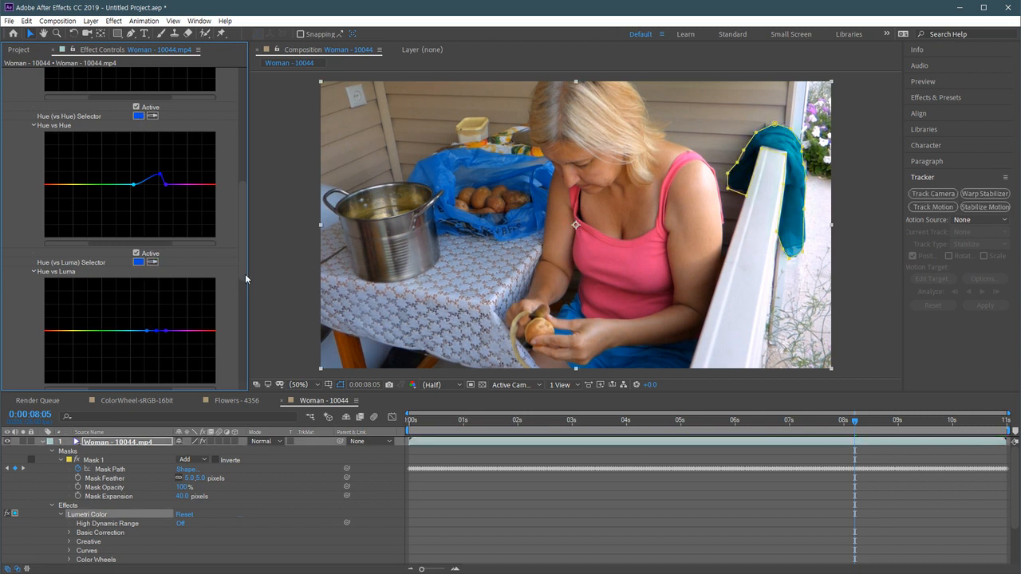
- Pull the blue center point of the Hue vs Luma curve steeply down, inspecting the darkened scarf and railing up close
scroll(163, 336, down, 1)
mouse_move(161, 310)
mouse_down()
mouse_move(164, 330)
mouse_move(164, 300)
mouse_move(164, 312)
mouse_up()
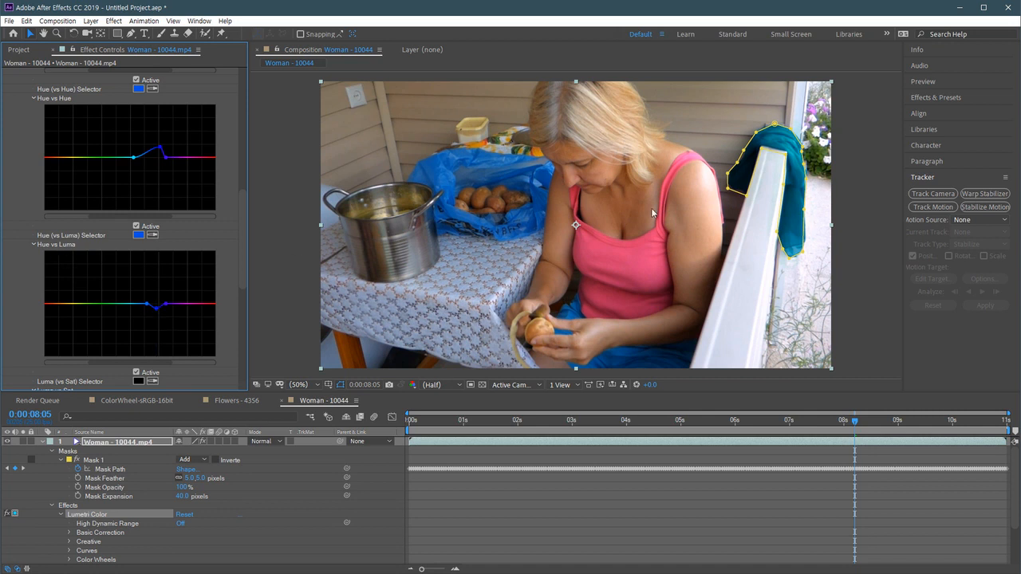
scroll(810, 193, up, 1)
drag(793, 223, 474, 274)
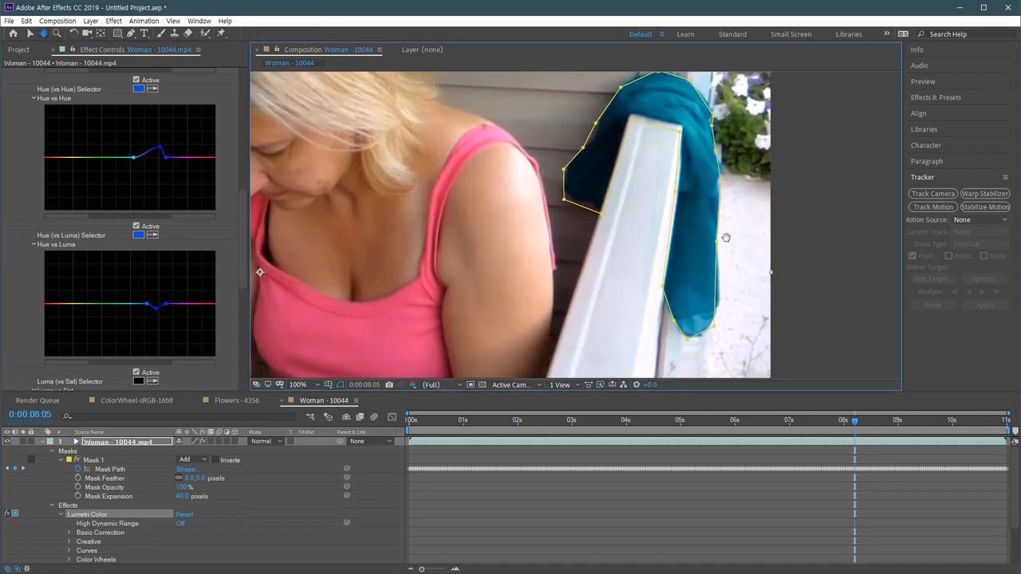
drag(736, 237, 663, 283)
key(v)
key(period)
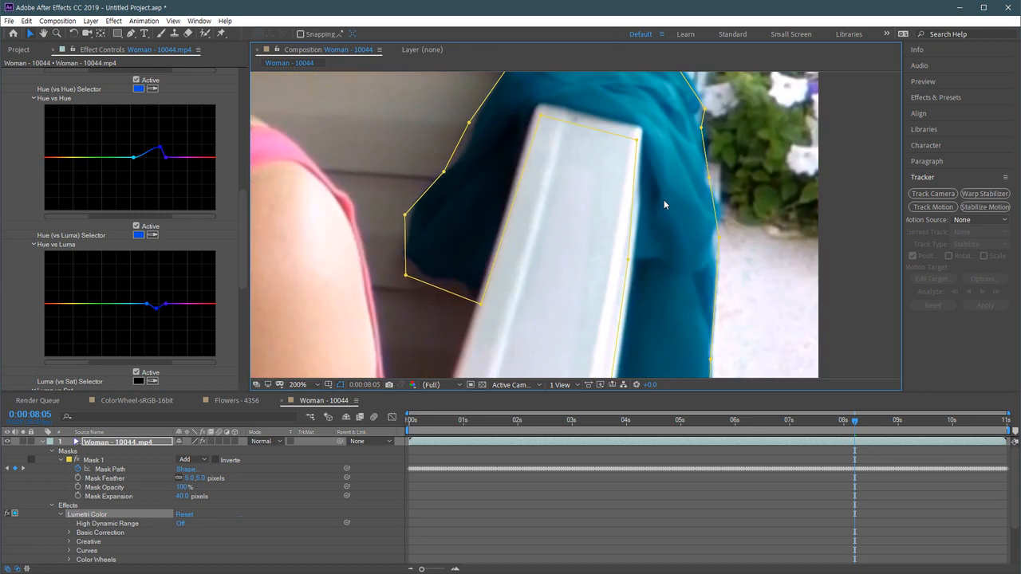
scroll(675, 220, down, 1)
drag(672, 340, 629, 253)
drag(156, 308, 157, 332)
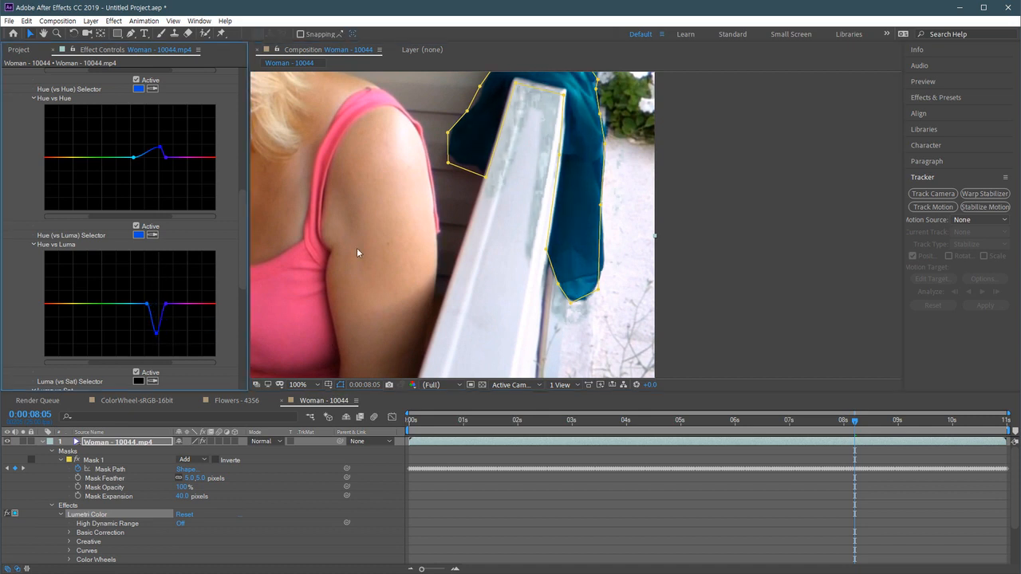
drag(543, 222, 587, 258)
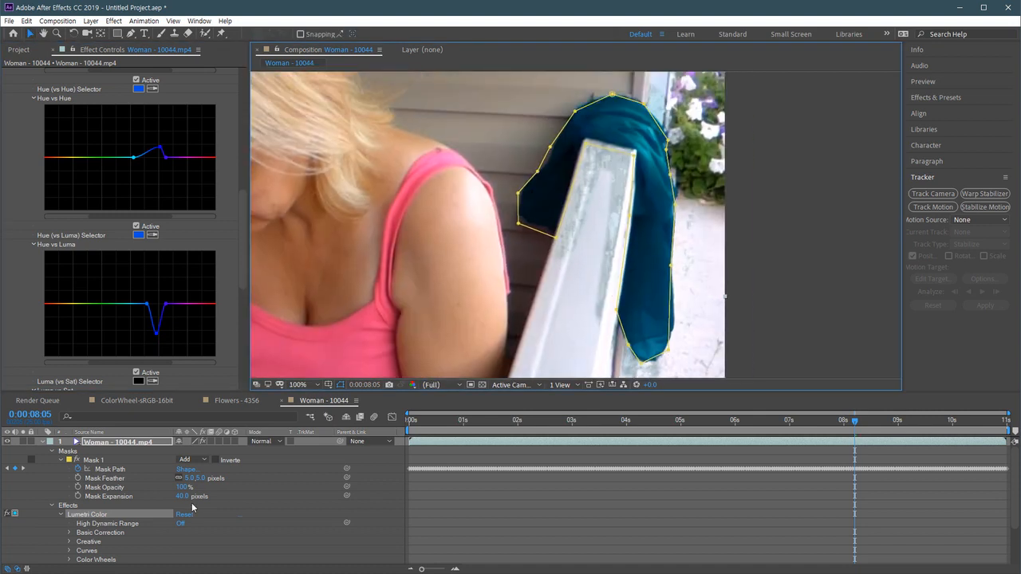
- Set Mask 1's expansion to 0 for comparison, and finish with 15 pixels
click(181, 495)
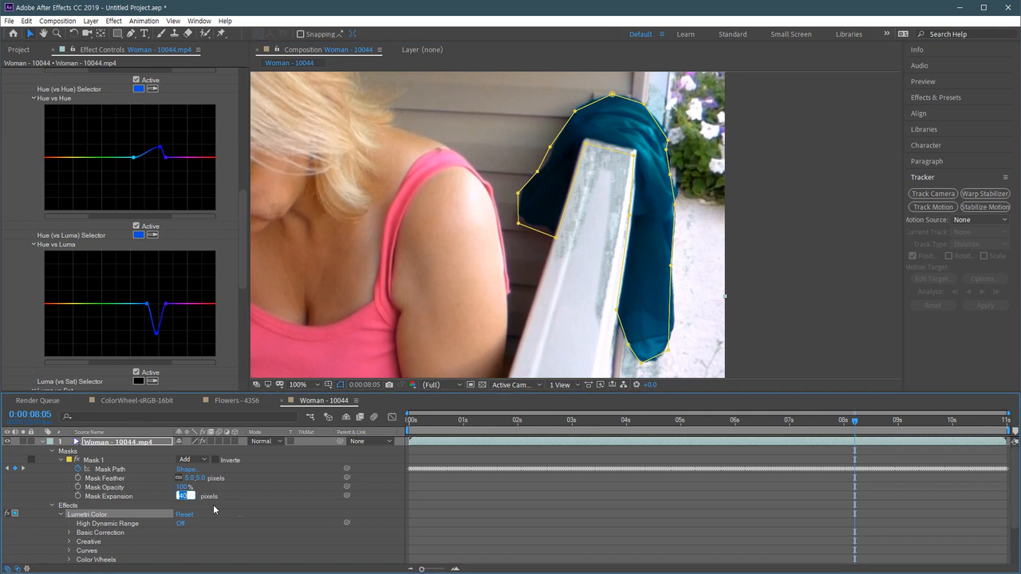
text(0)
key(Return)
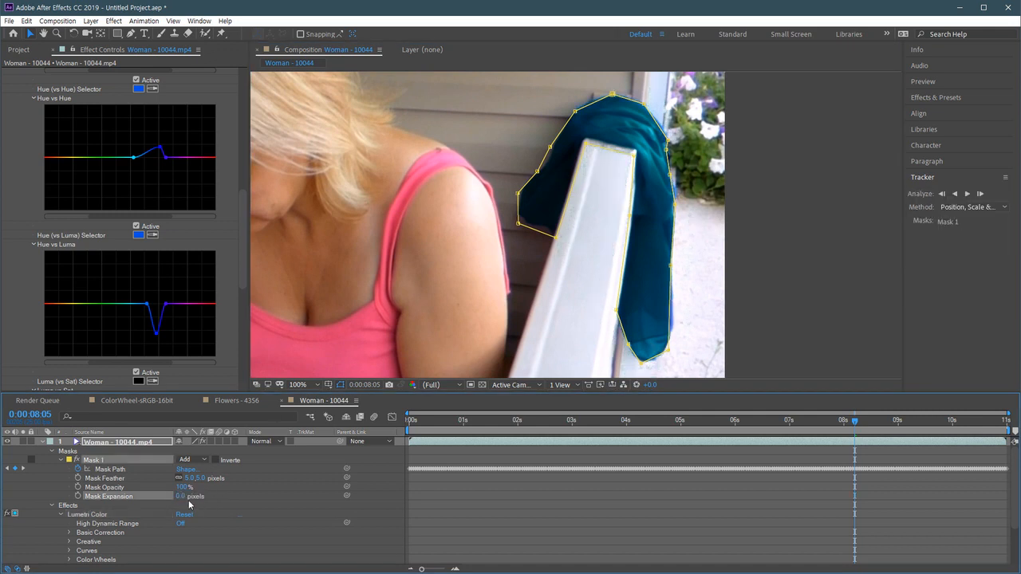
click(181, 495)
text(15)
key(Return)
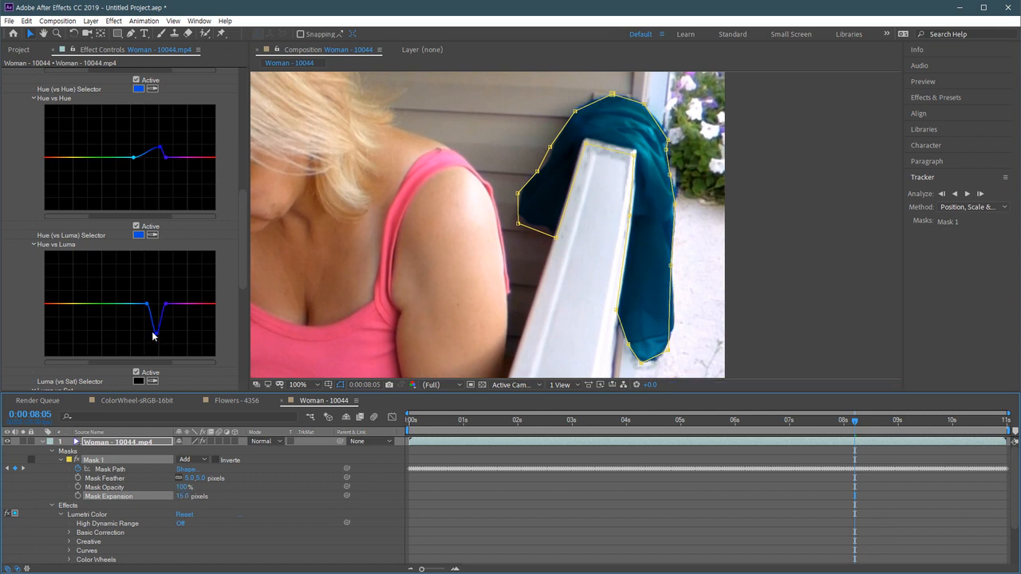
- Raise the blue center point of the Hue vs Luma curve slightly above the baseline to brighten the scarf
drag(156, 334, 162, 301)
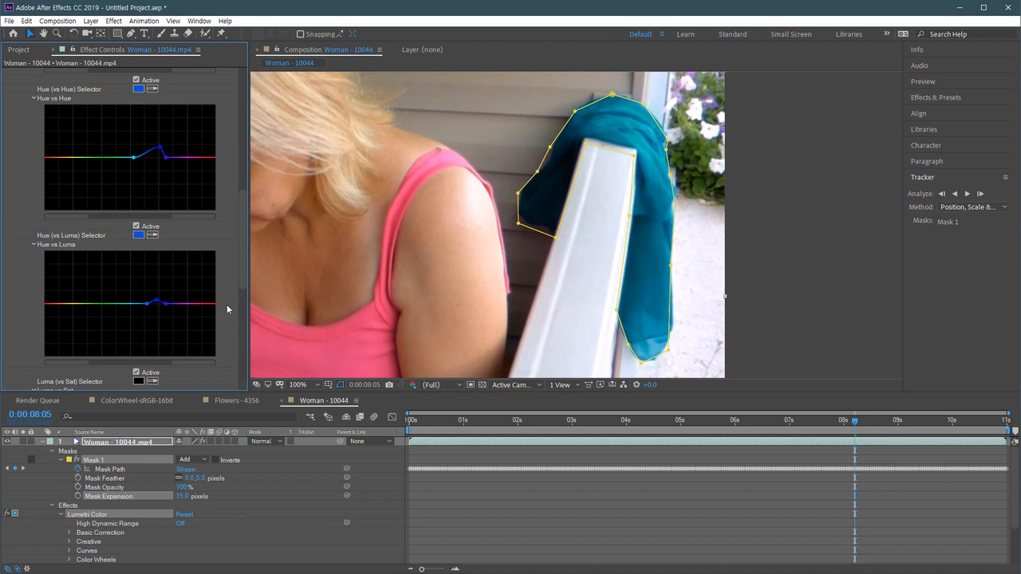
- Deselect the woman clip to hide the mask outline and preview the recolored scarf at 100% from about seven seconds
drag(242, 273, 243, 289)
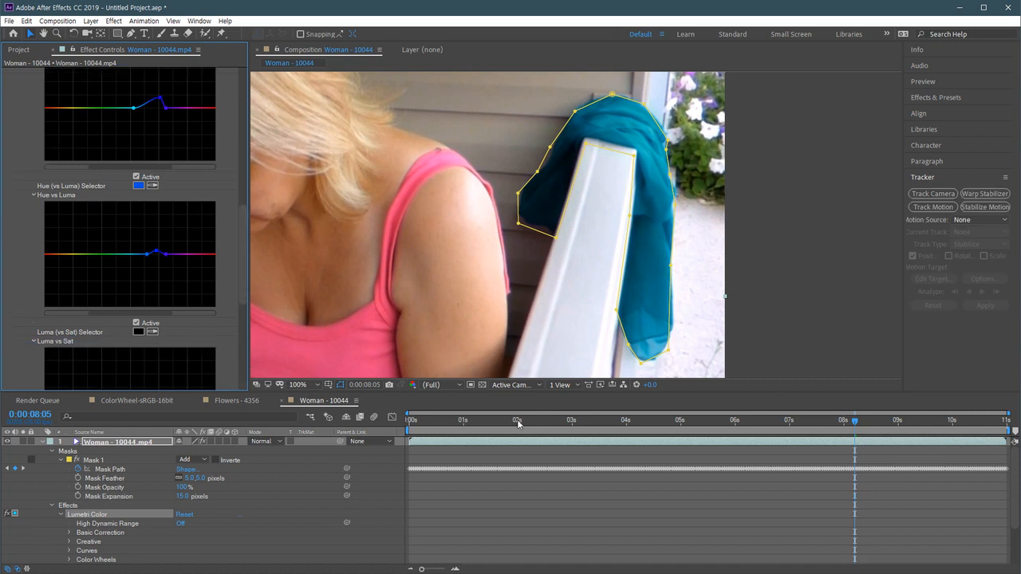
click(770, 503)
click(807, 420)
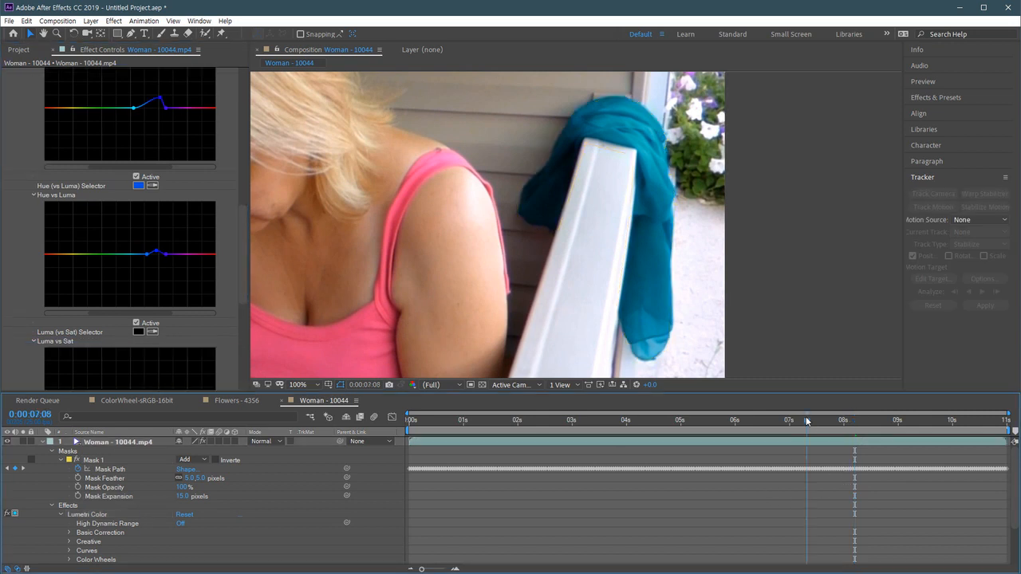
key(space)
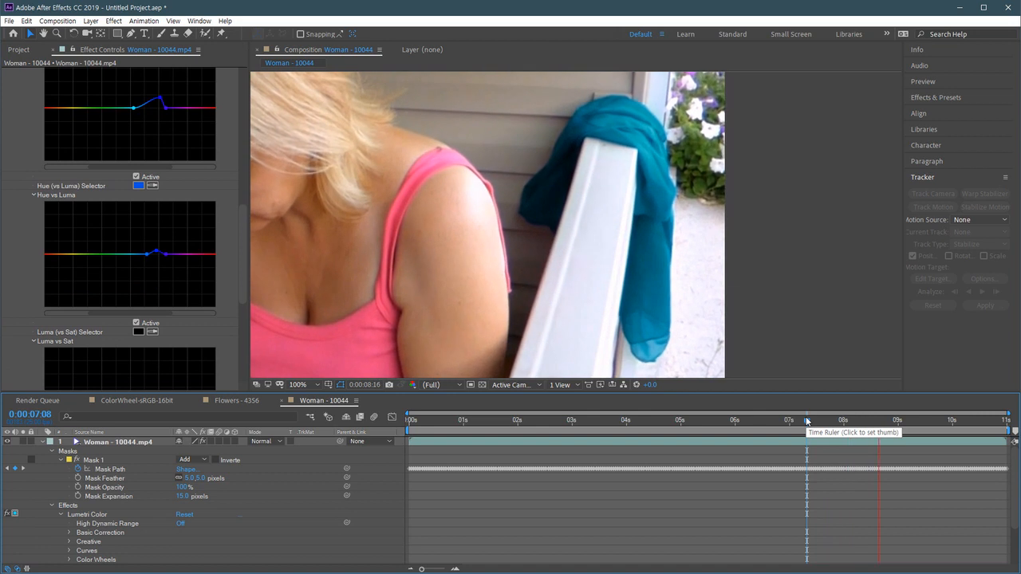
key(space)
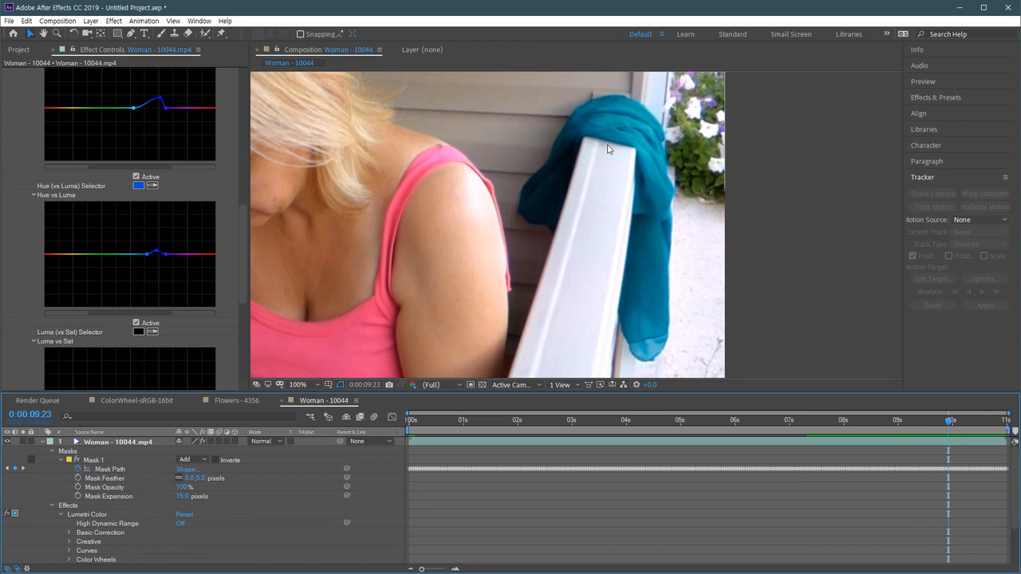
click(829, 425)
key(space)
- Zoom the composition out to 50% and play the woman clip to check the recolored scarf in the whole frame
drag(767, 246, 782, 246)
scroll(781, 245, down, 2)
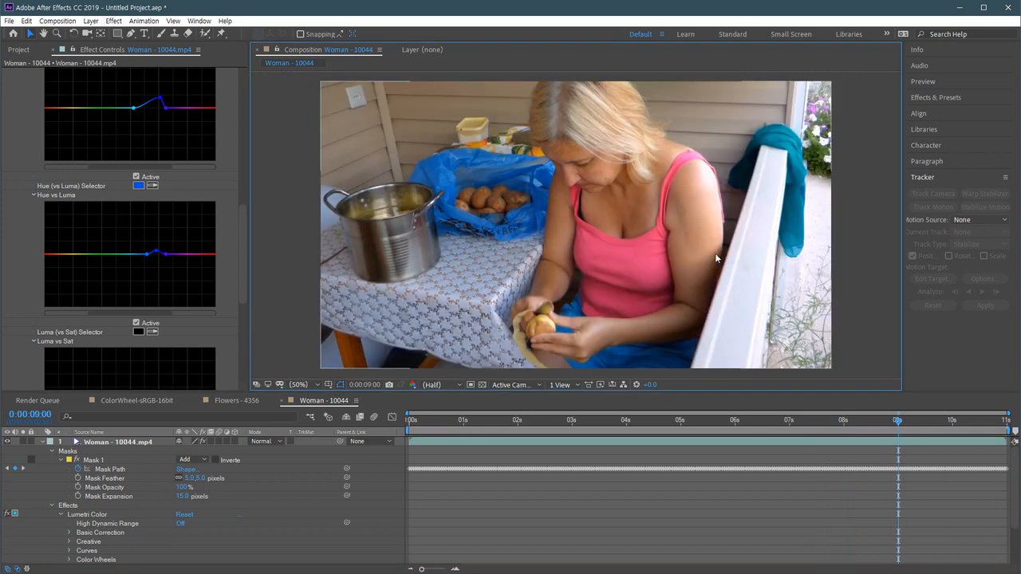
click(876, 423)
key(space)
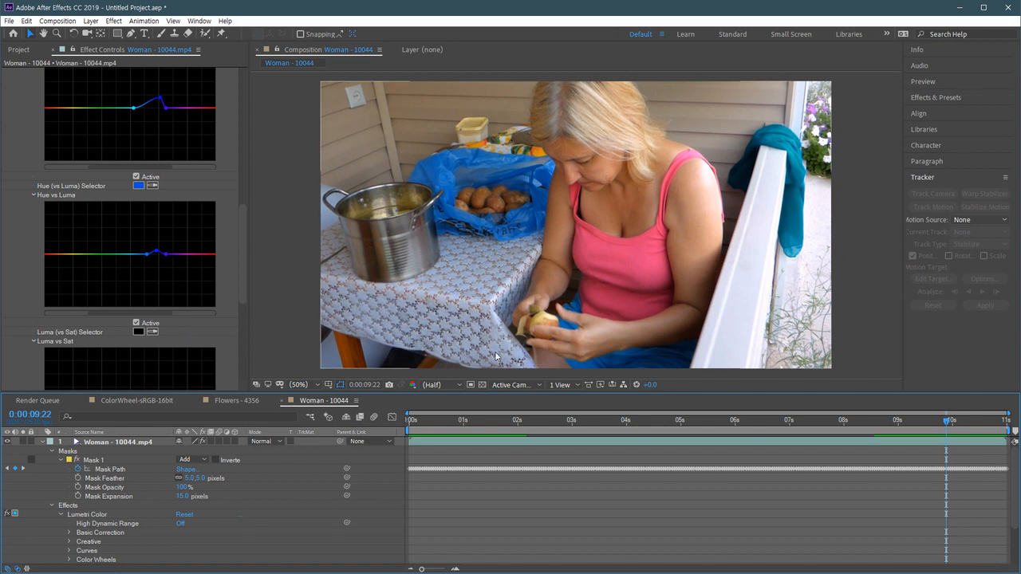
click(894, 422)
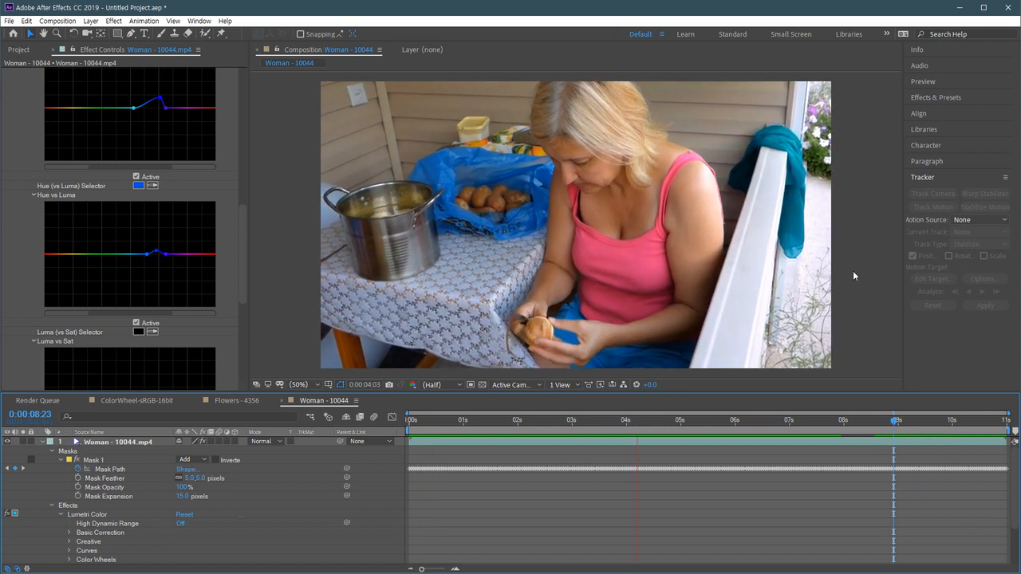
key(space)
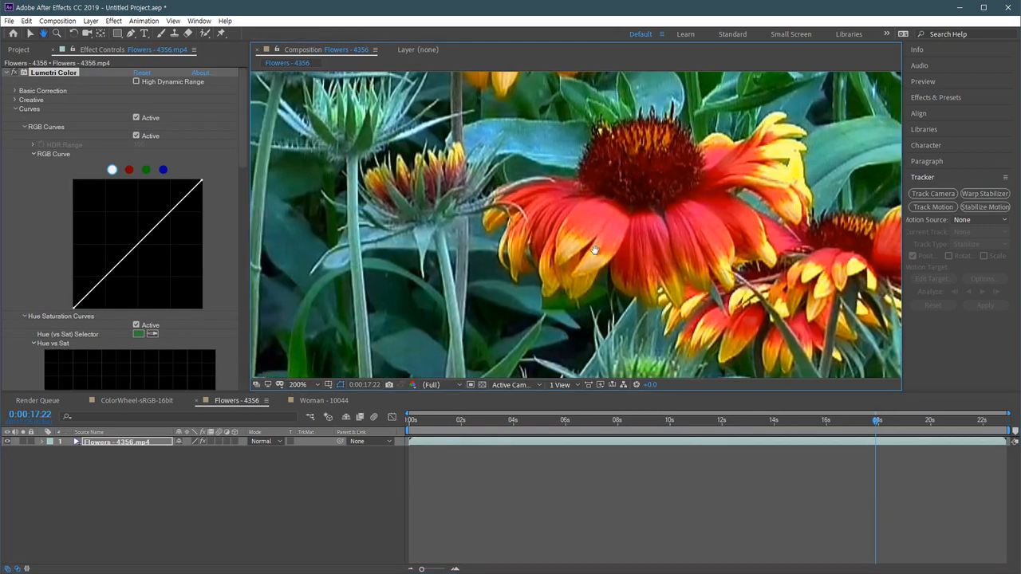
- Fit the Flowers - 4356 composition in view, and return to the Woman - 10044 composition to review its result
key(v)
key(shift+/)
click(316, 401)
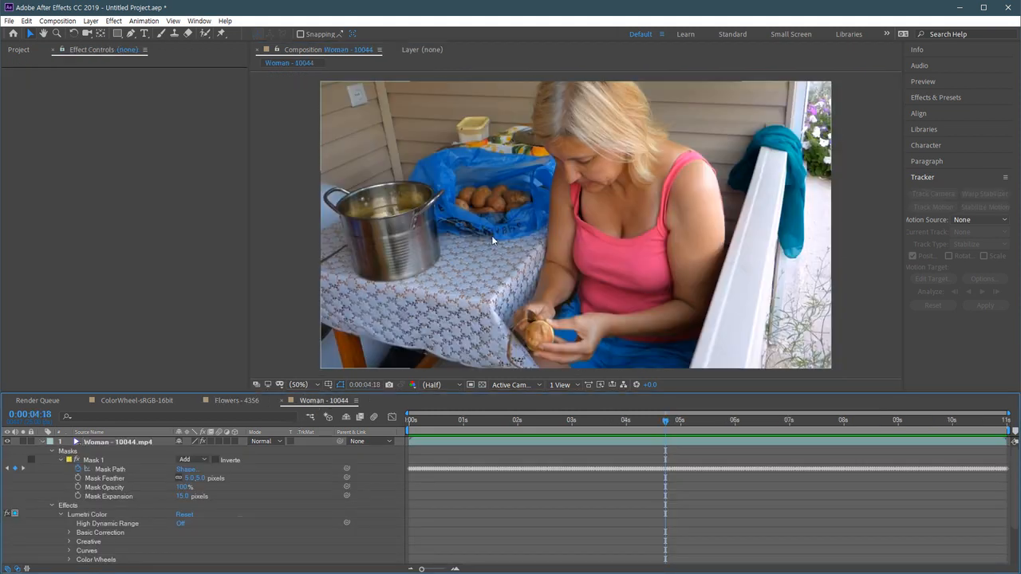
drag(495, 426, 375, 457)
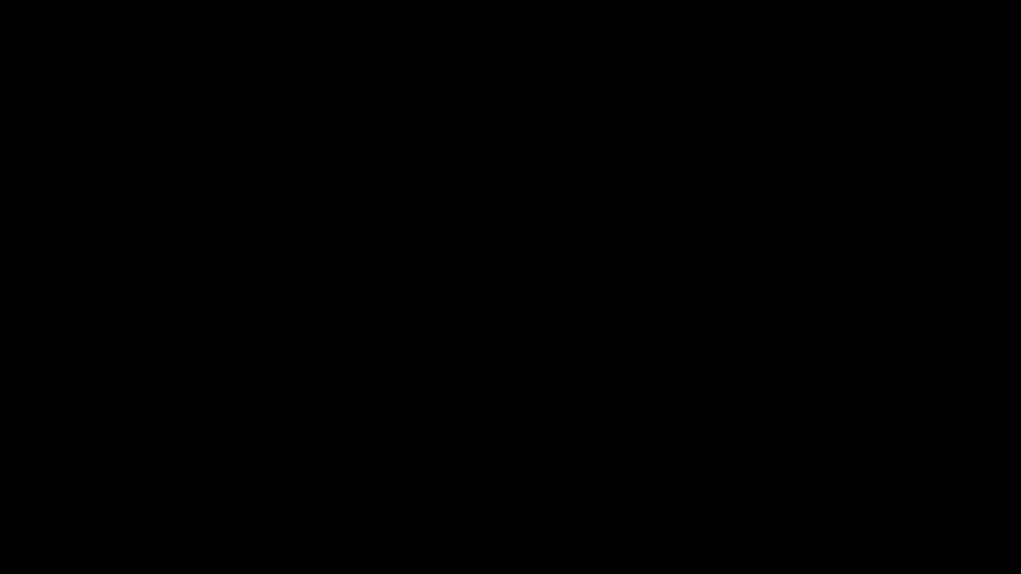